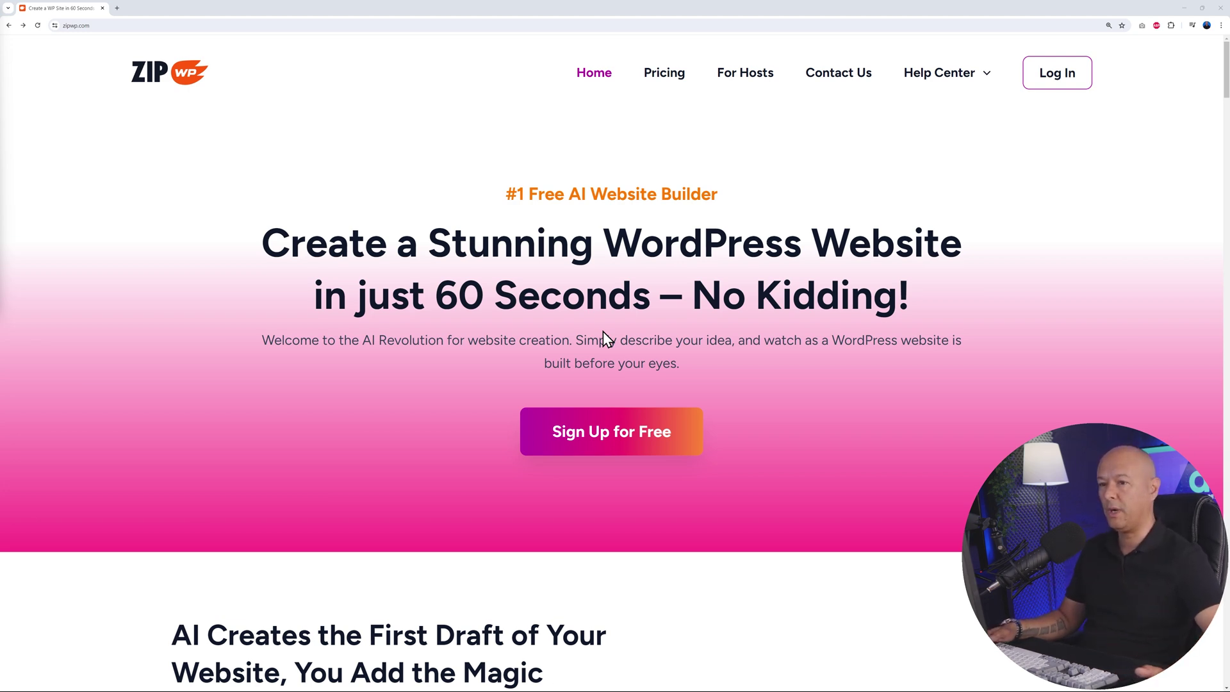
Create a blank WordPress website labelled Spectra Demo from the ZipWP account and log in to its admin dashboard
click(1048, 84)
click(1175, 146)
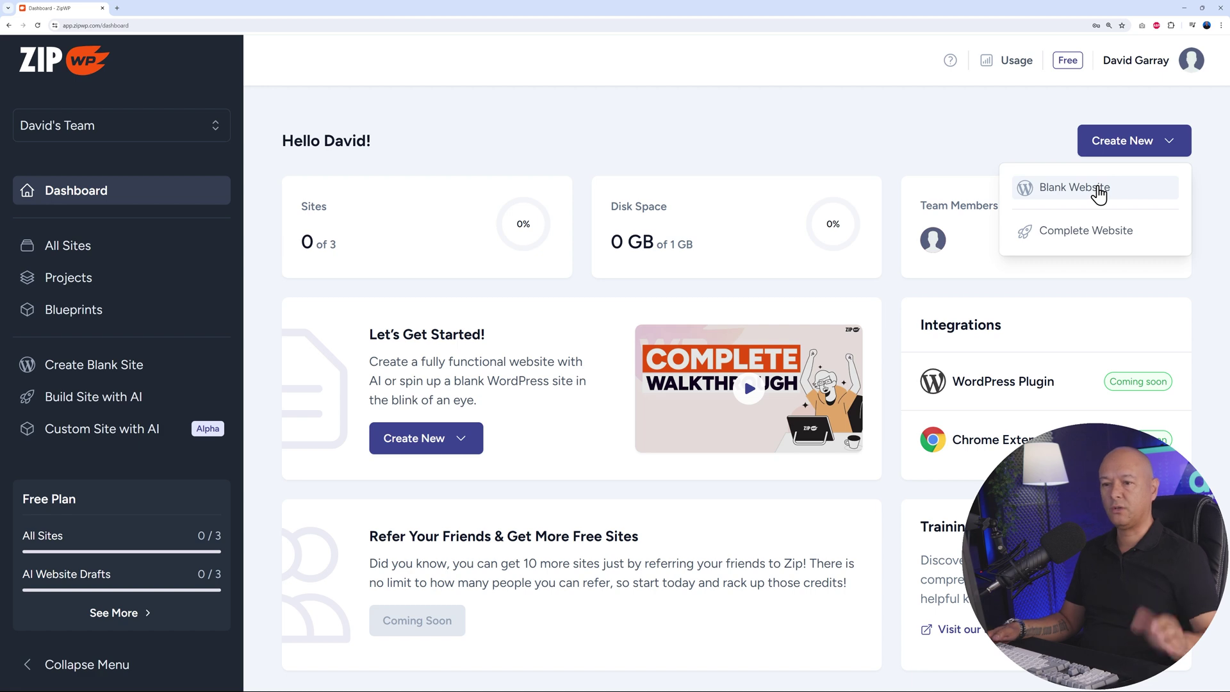
click(1102, 196)
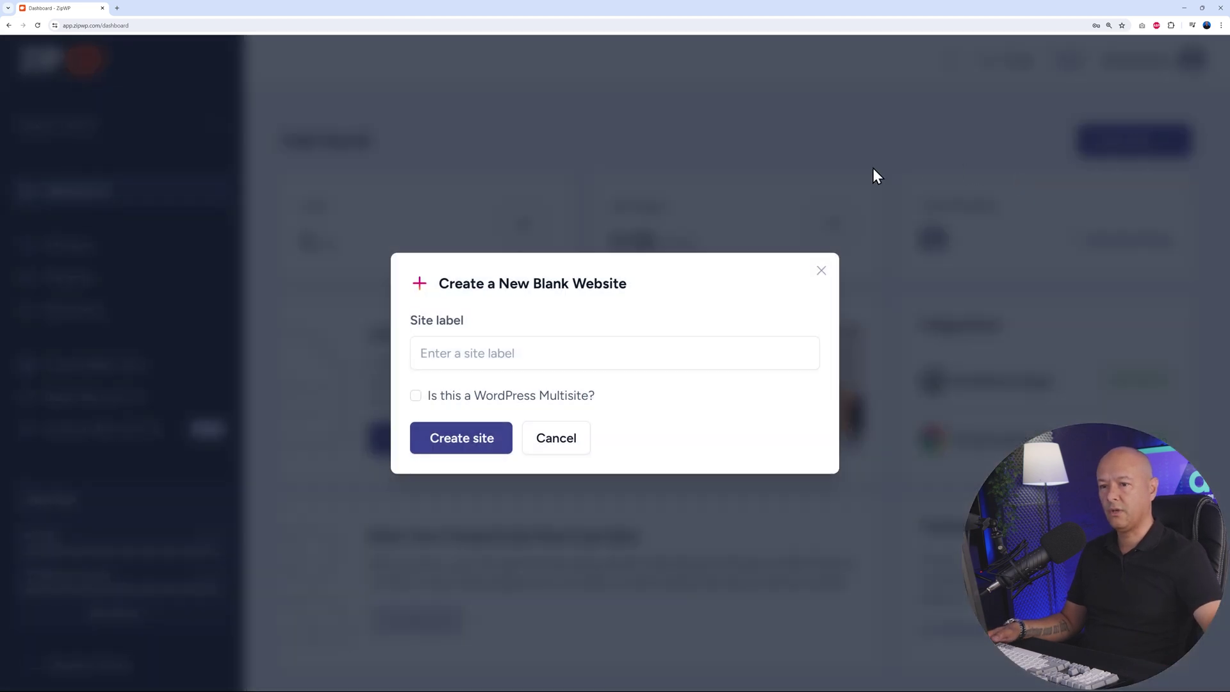
click(572, 352)
text(Spe)
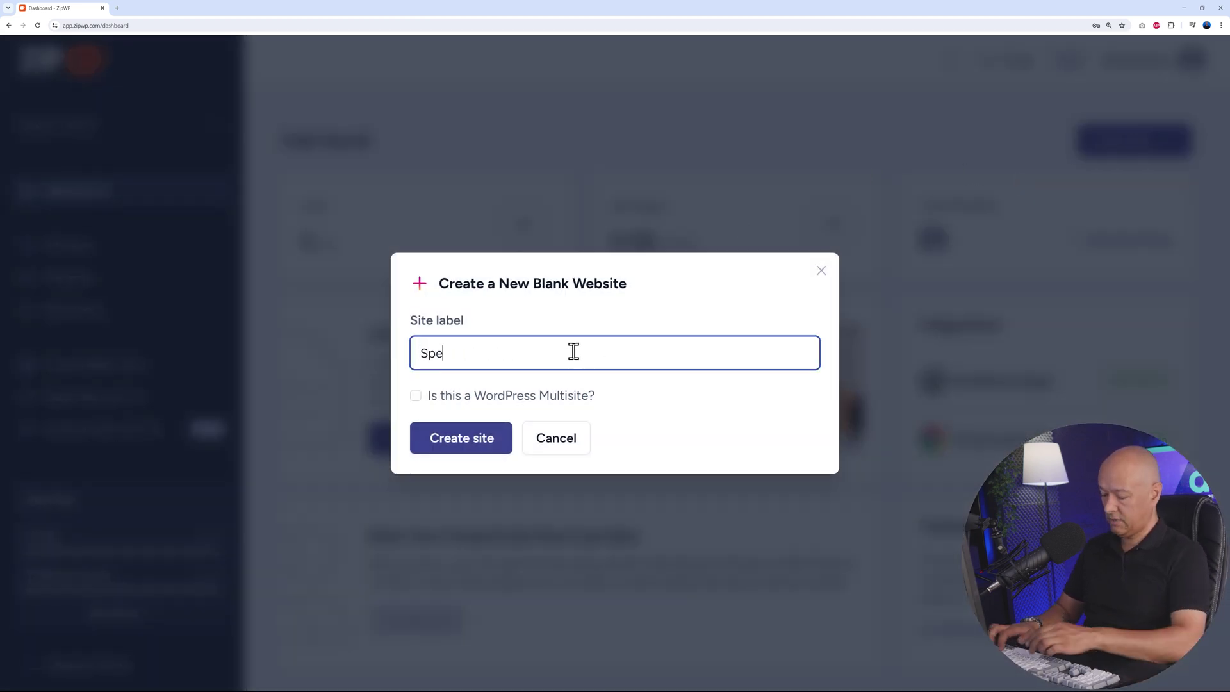
text(ctra Demo)
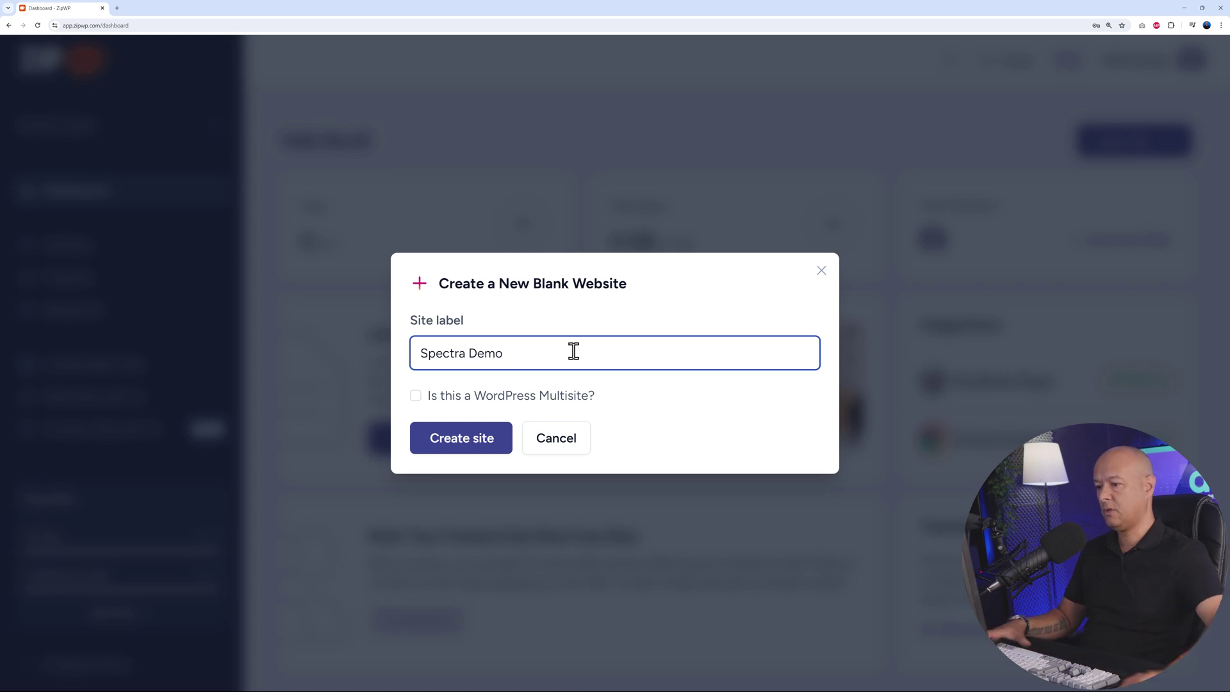
click(450, 446)
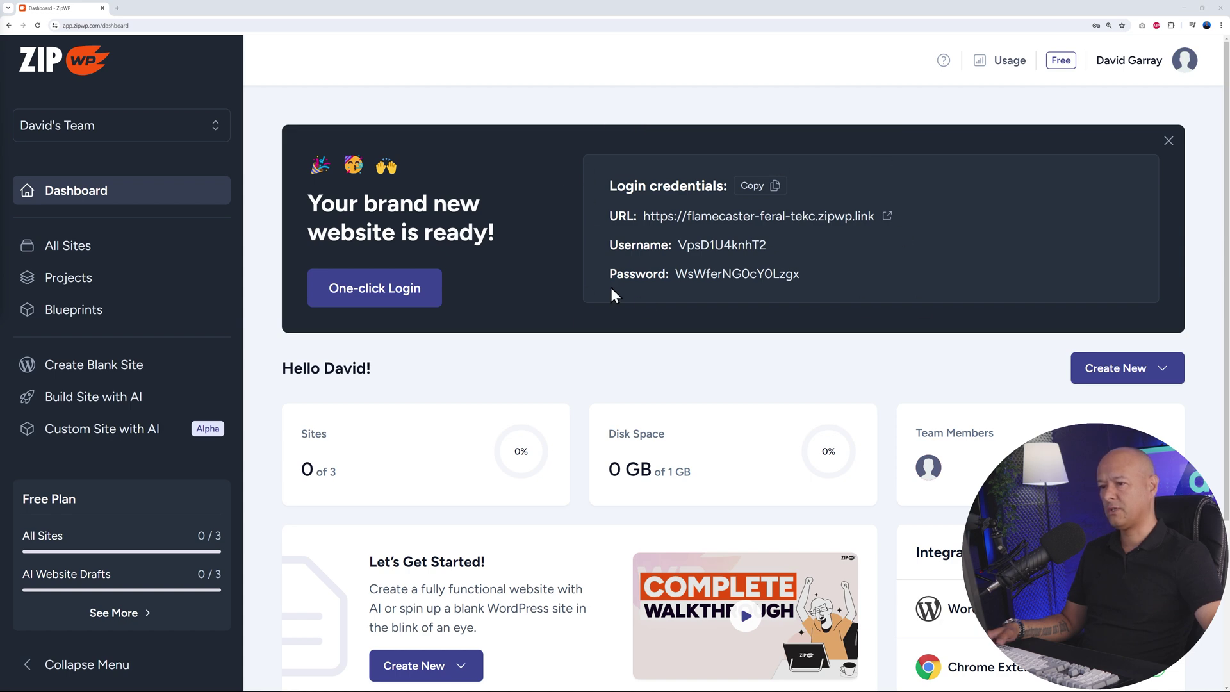
click(376, 299)
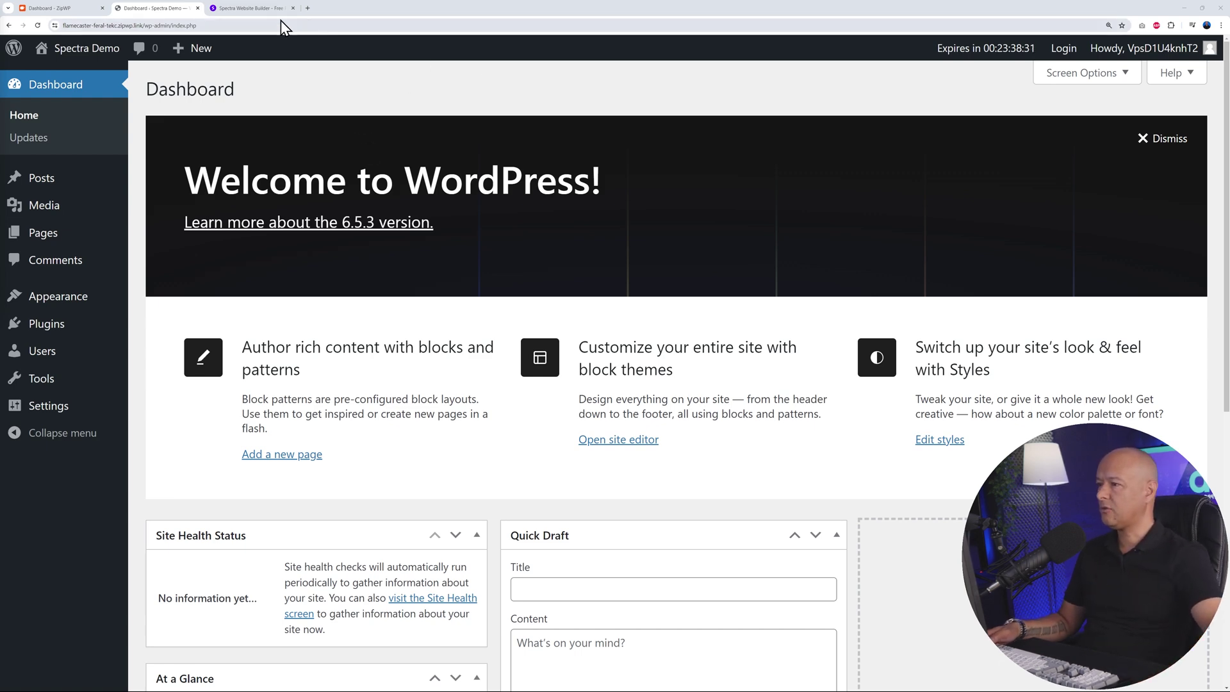
Examine the Spectra website's homepage headline and compare the Spectra Pro, Essential Toolkit and Business Toolkit plans on its pricing page
click(252, 11)
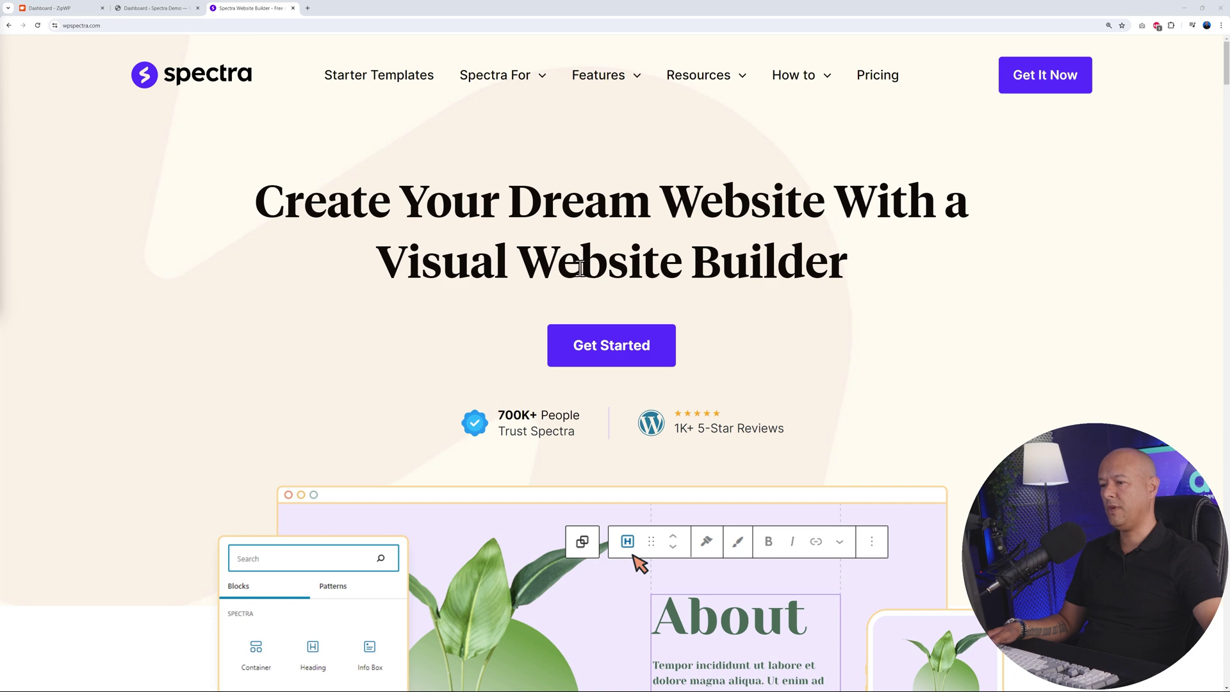
drag(394, 263, 843, 264)
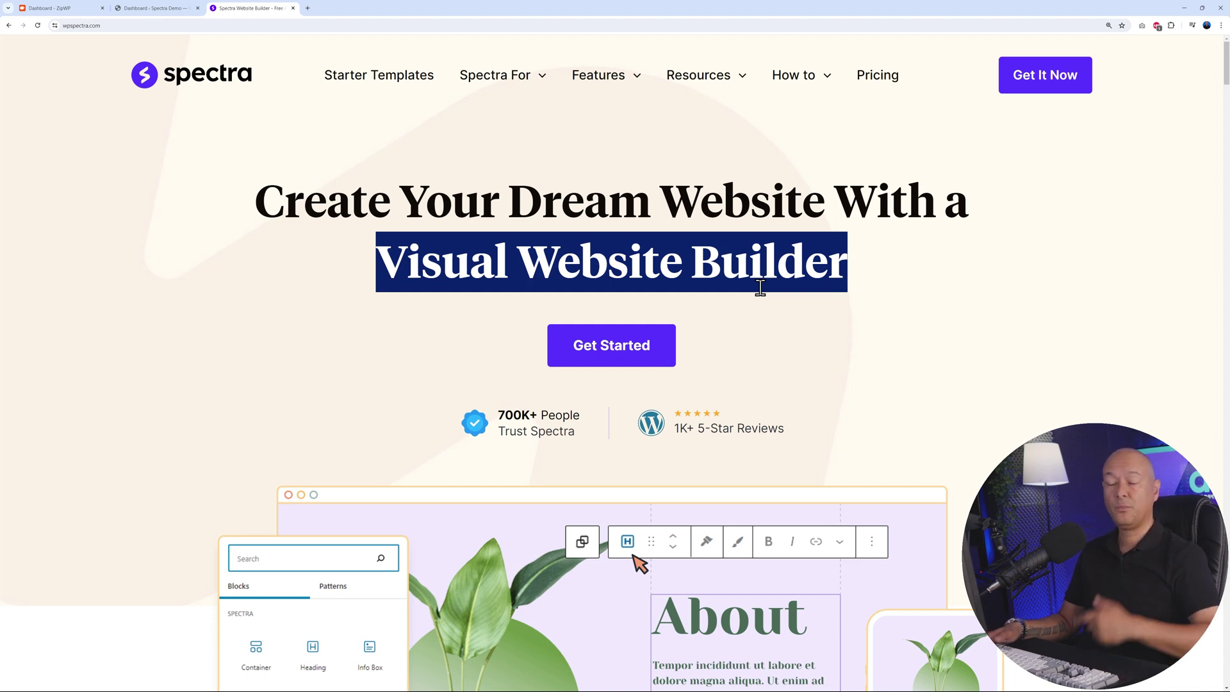
click(837, 298)
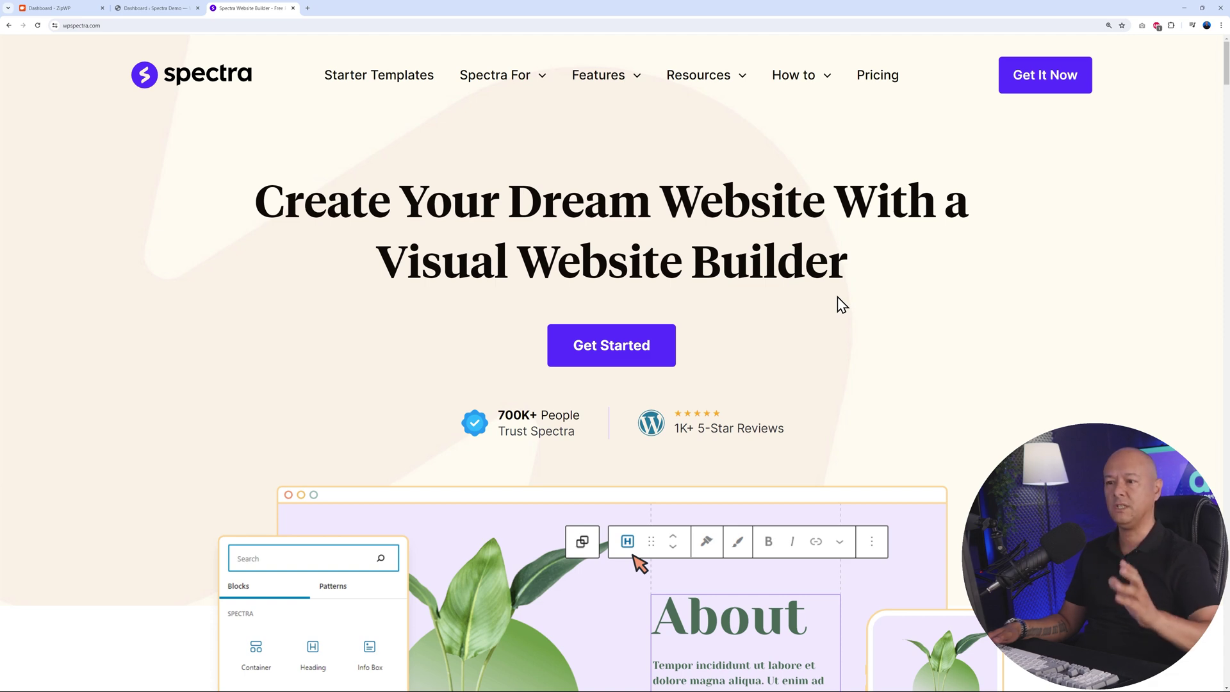
click(883, 80)
scroll(1145, 306, down, 1)
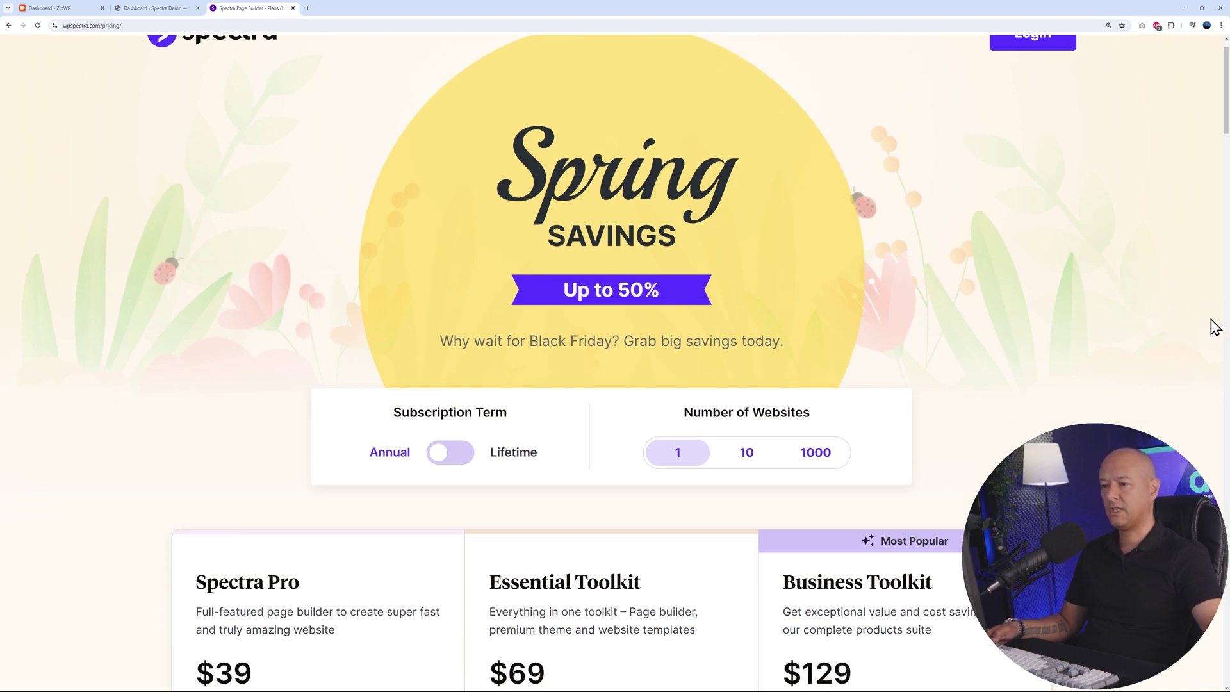
scroll(1215, 327, down, 3)
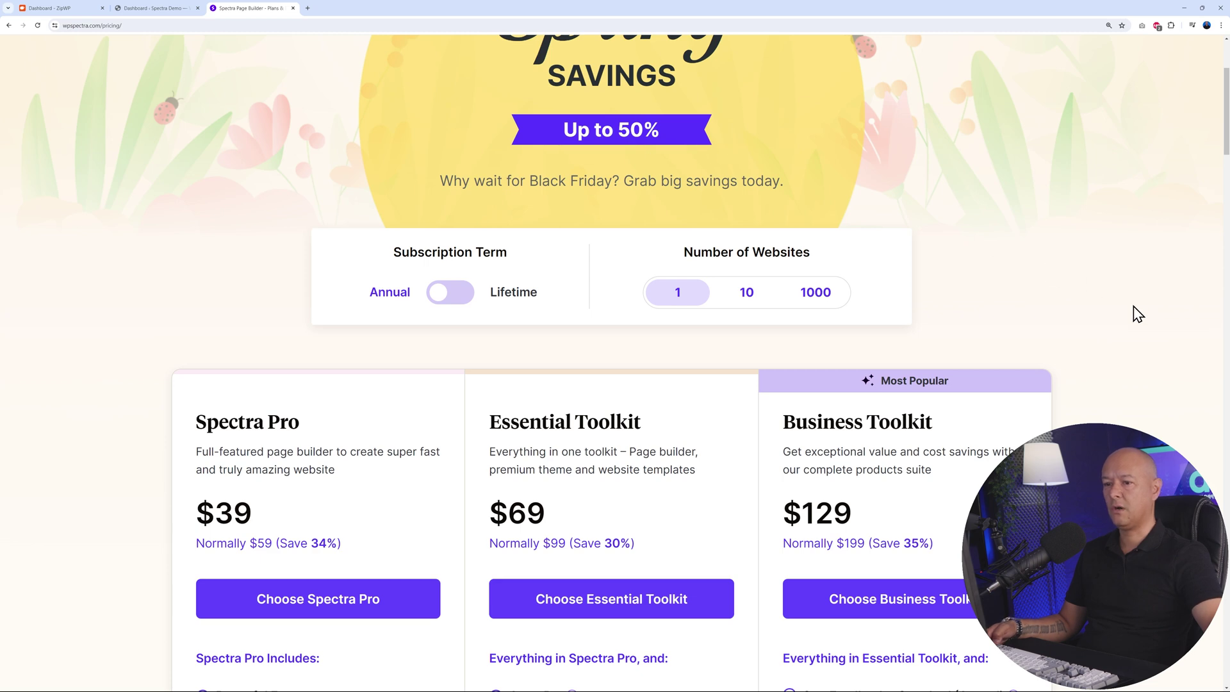
scroll(1126, 300, down, 3)
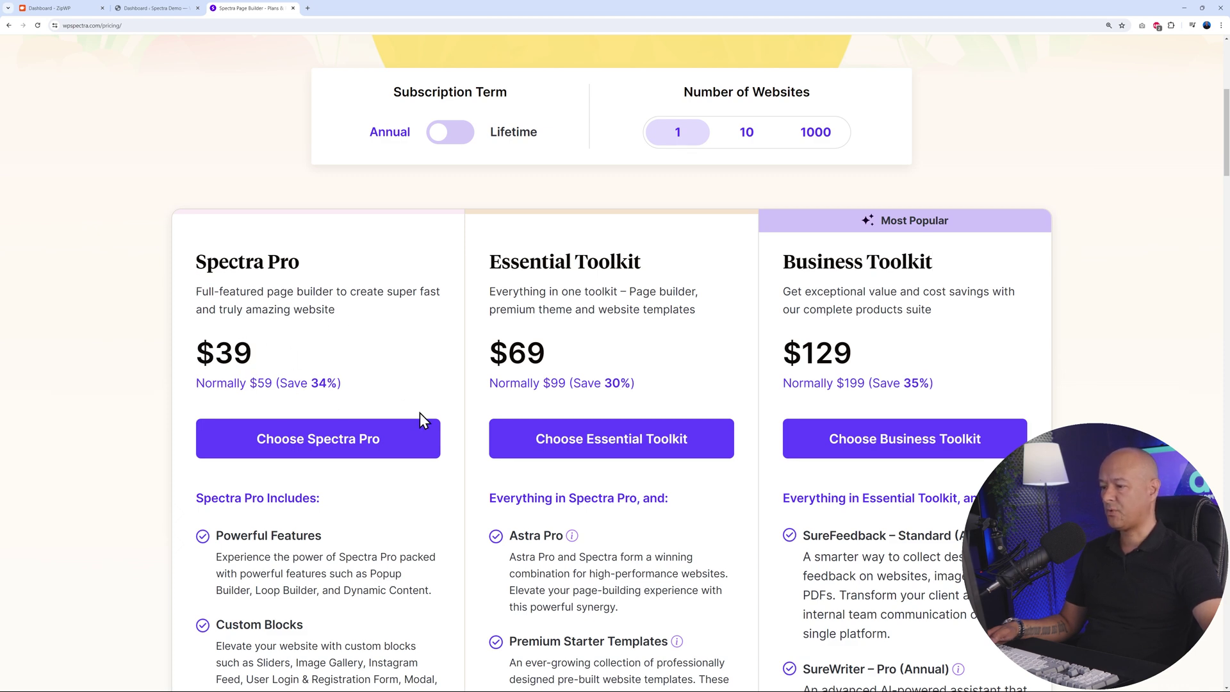
scroll(421, 415, down, 2)
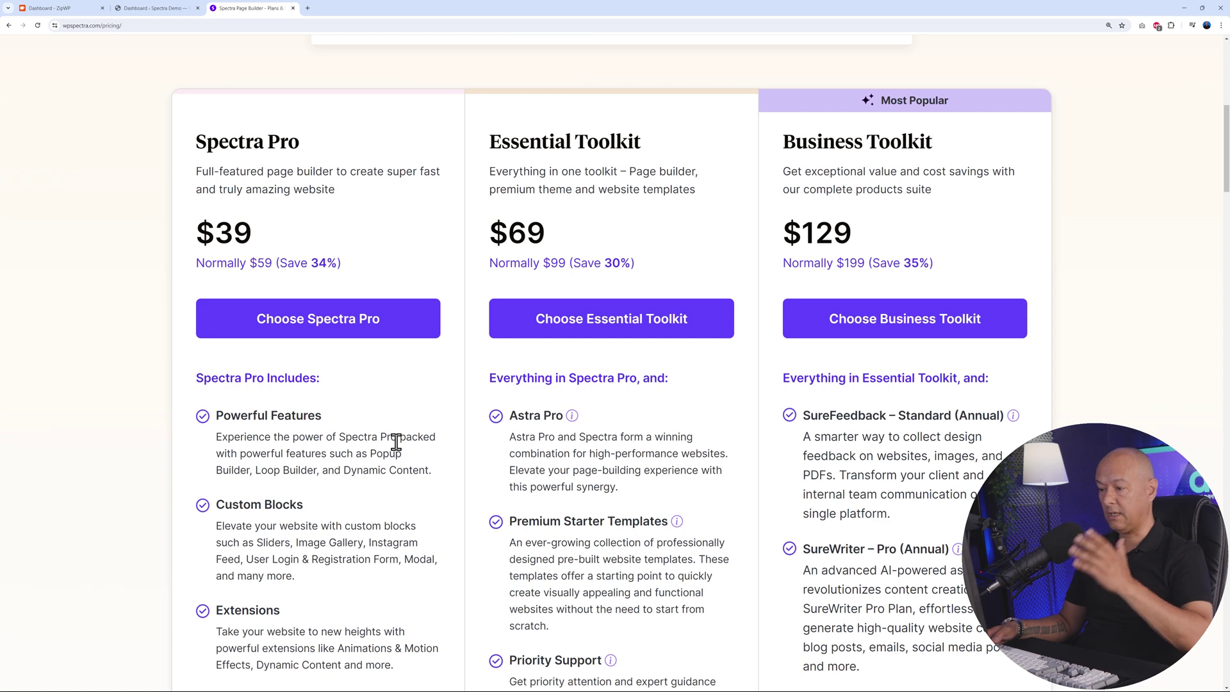
scroll(444, 507, down, 1)
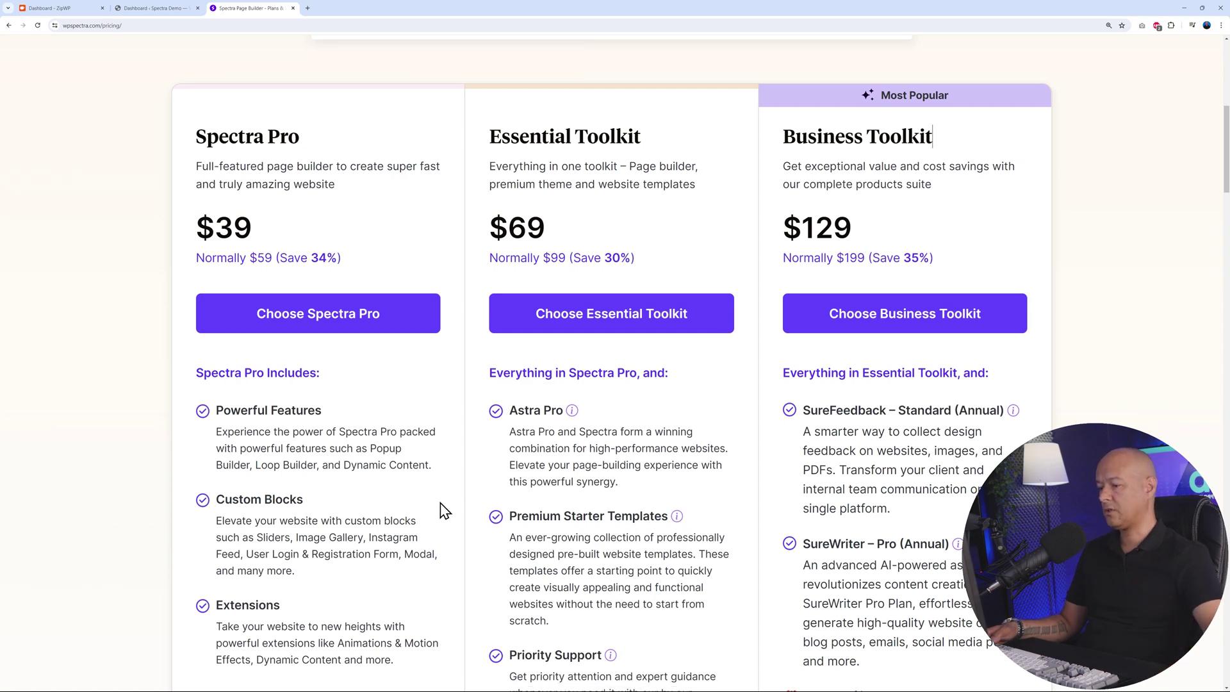
scroll(361, 526, up, 1)
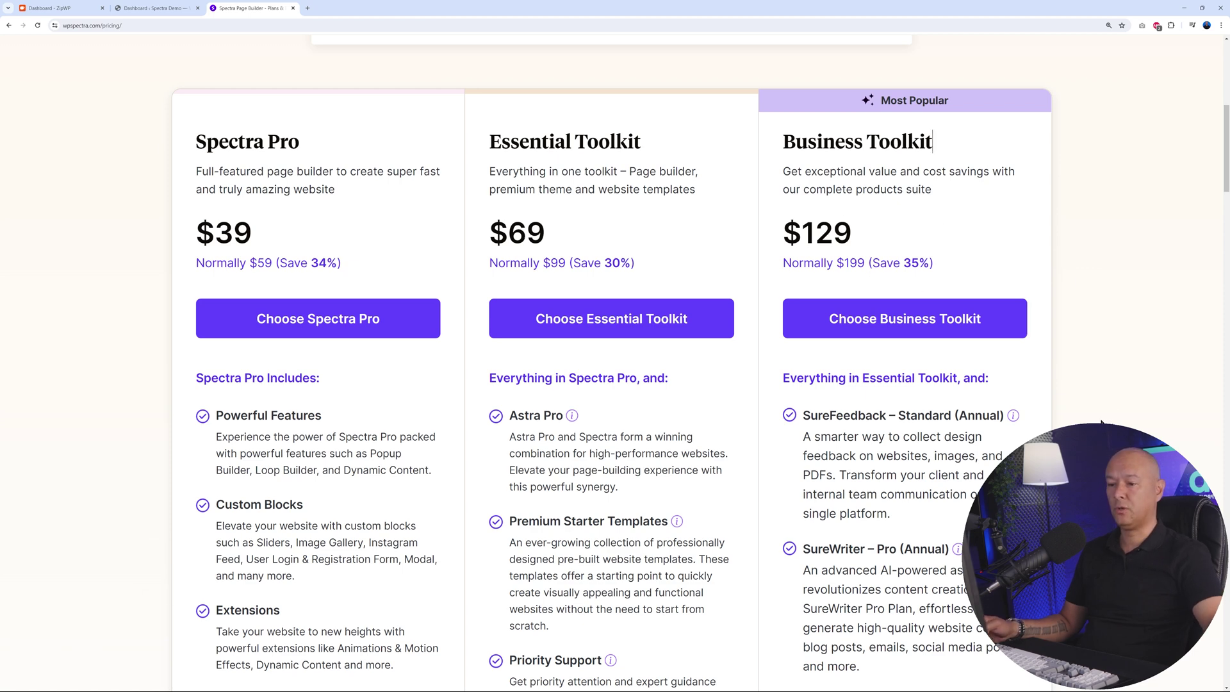
scroll(1008, 423, down, 3)
mouse_move(943, 627)
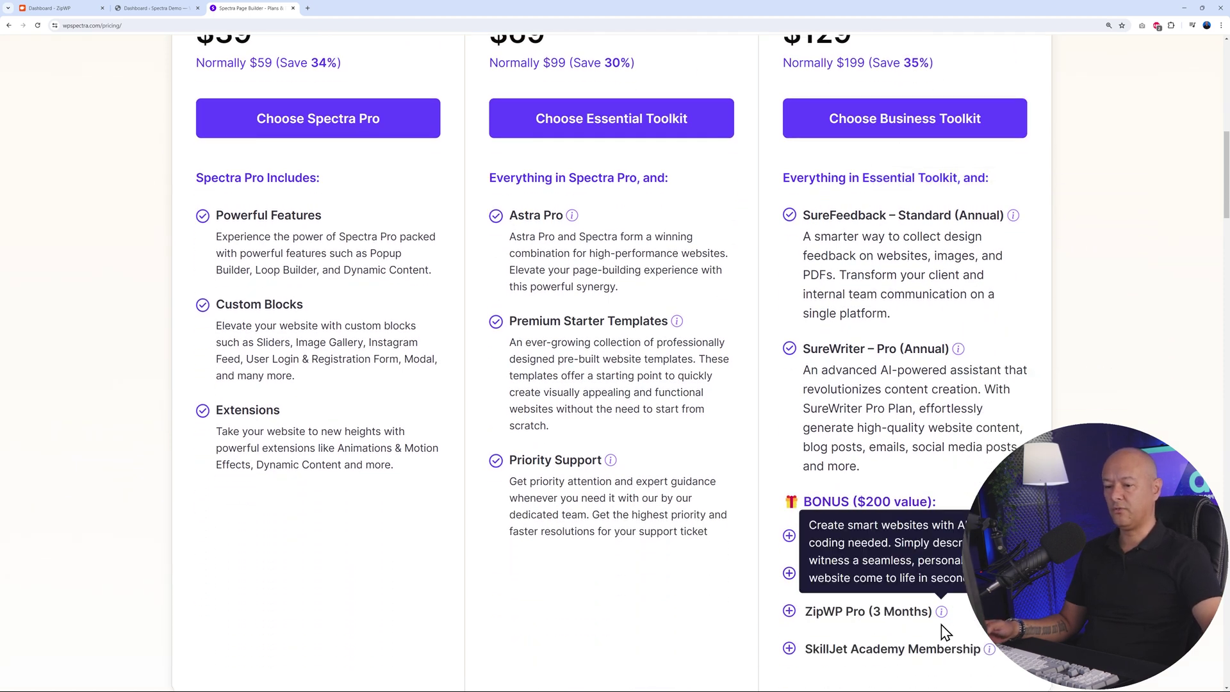
scroll(943, 626, up, 2)
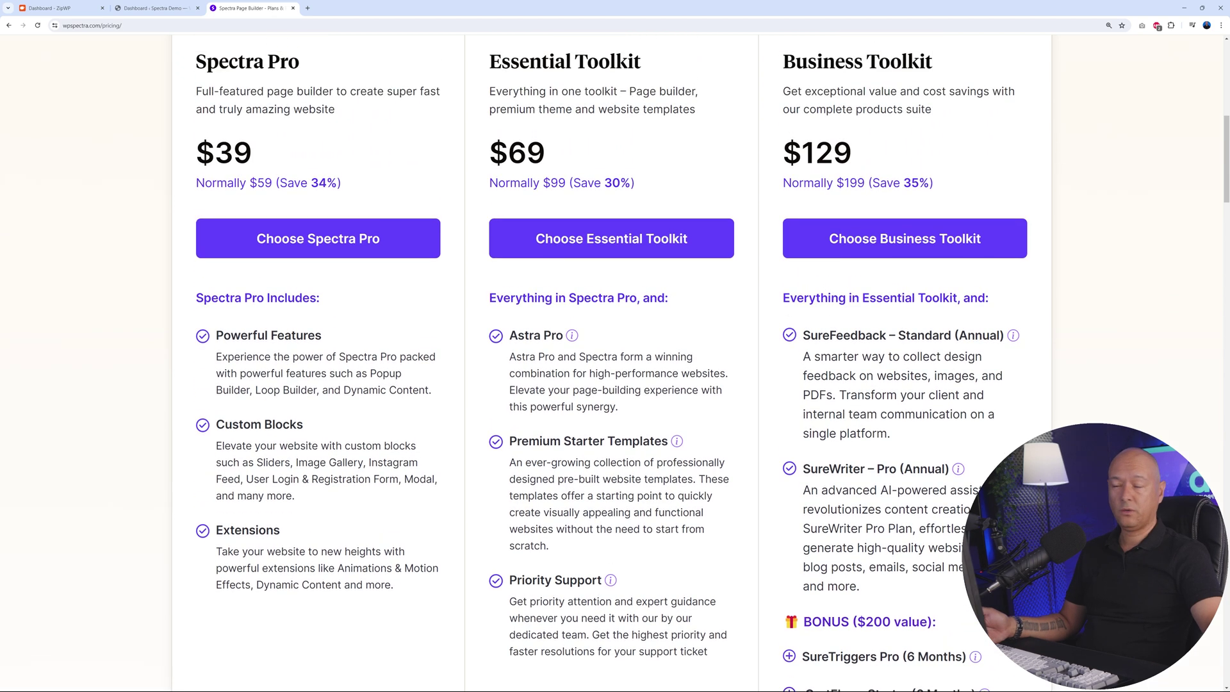
scroll(859, 380, up, 1)
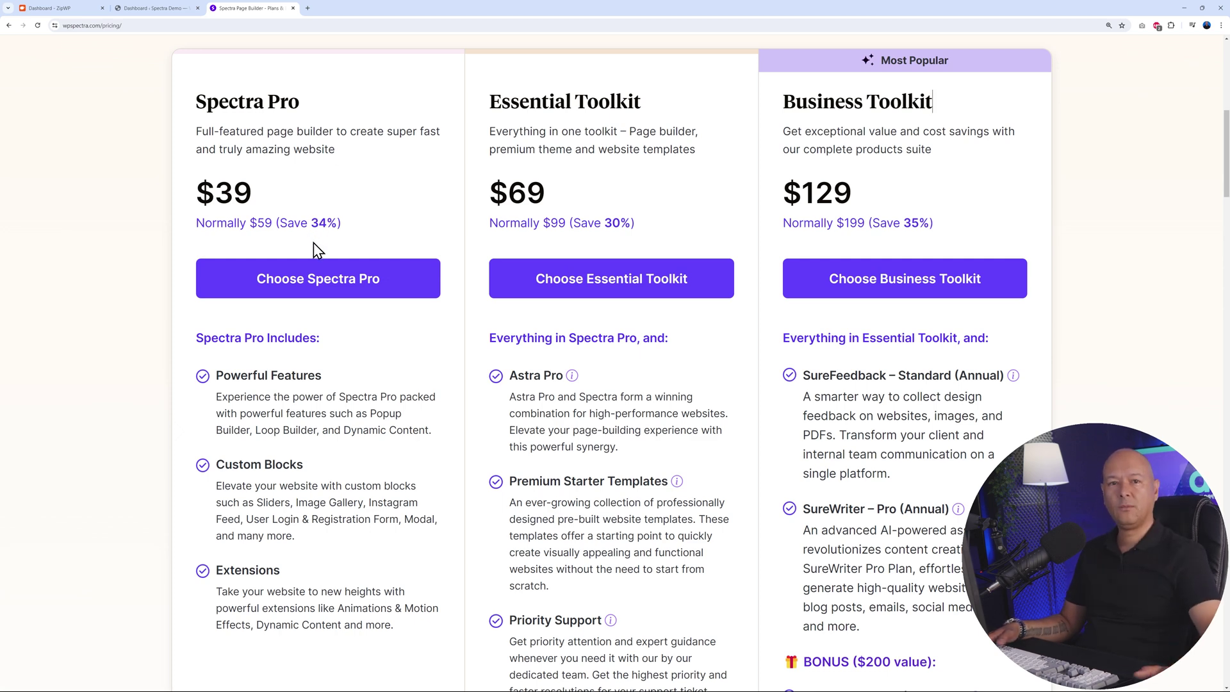
Return to the Spectra Demo site's admin and search the WordPress theme directory for "spectra one"
click(157, 9)
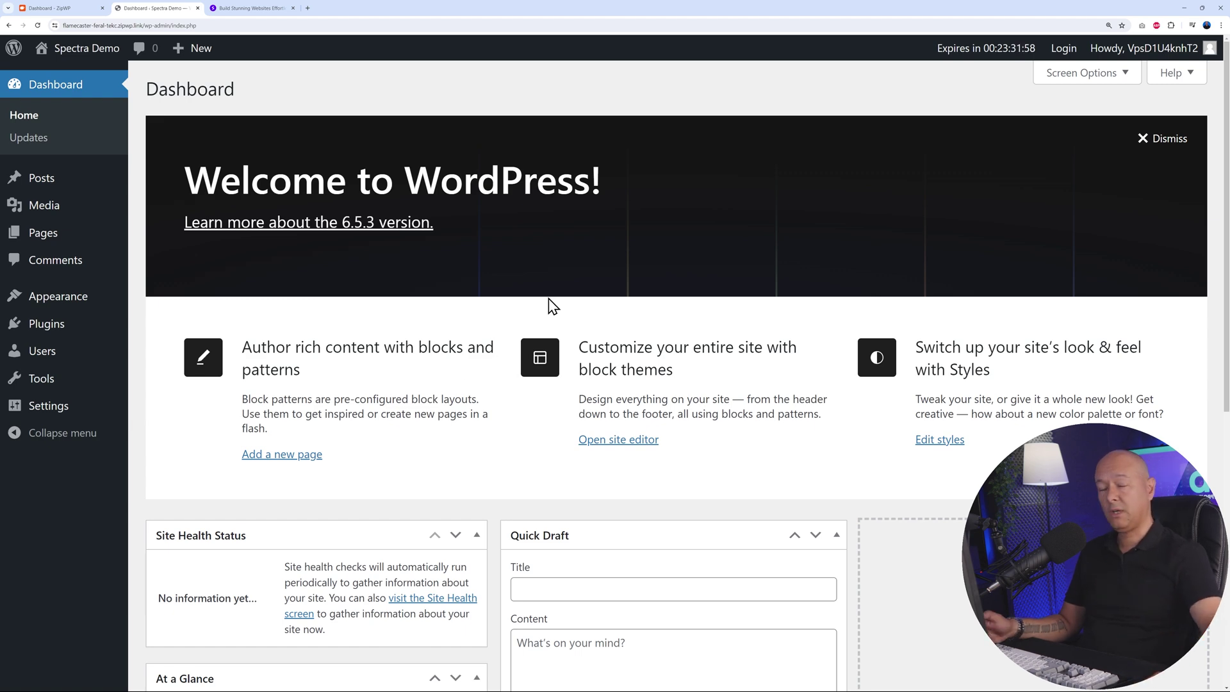
mouse_move(64, 300)
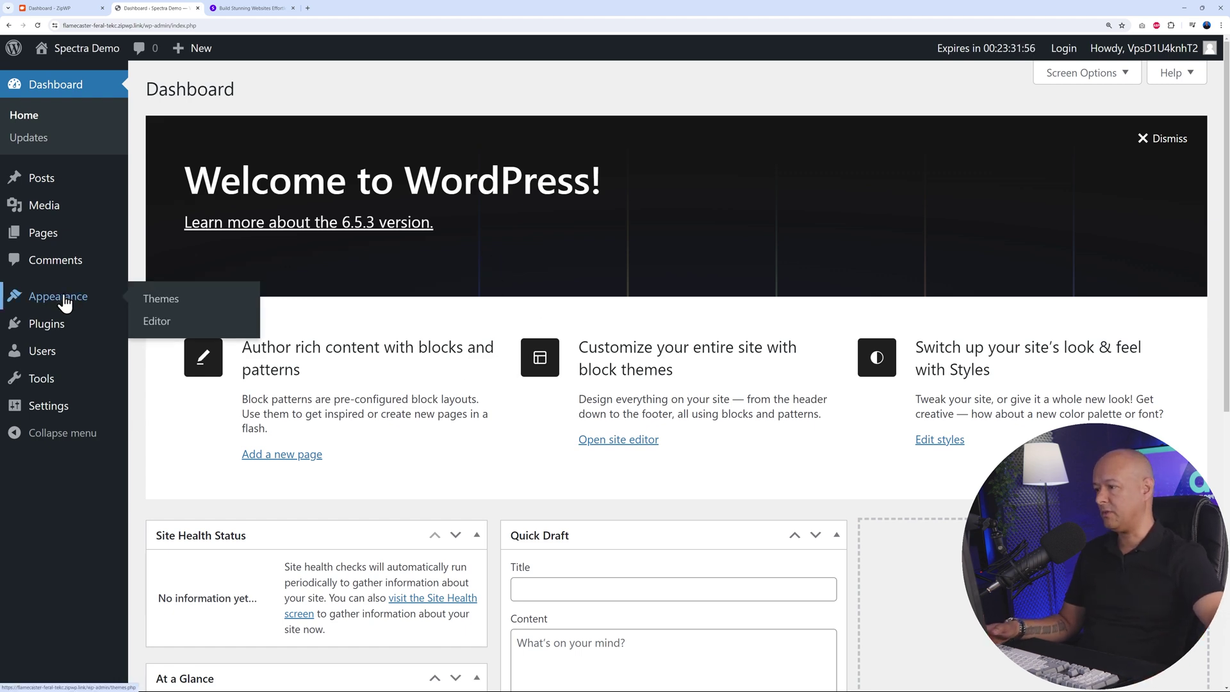
click(160, 302)
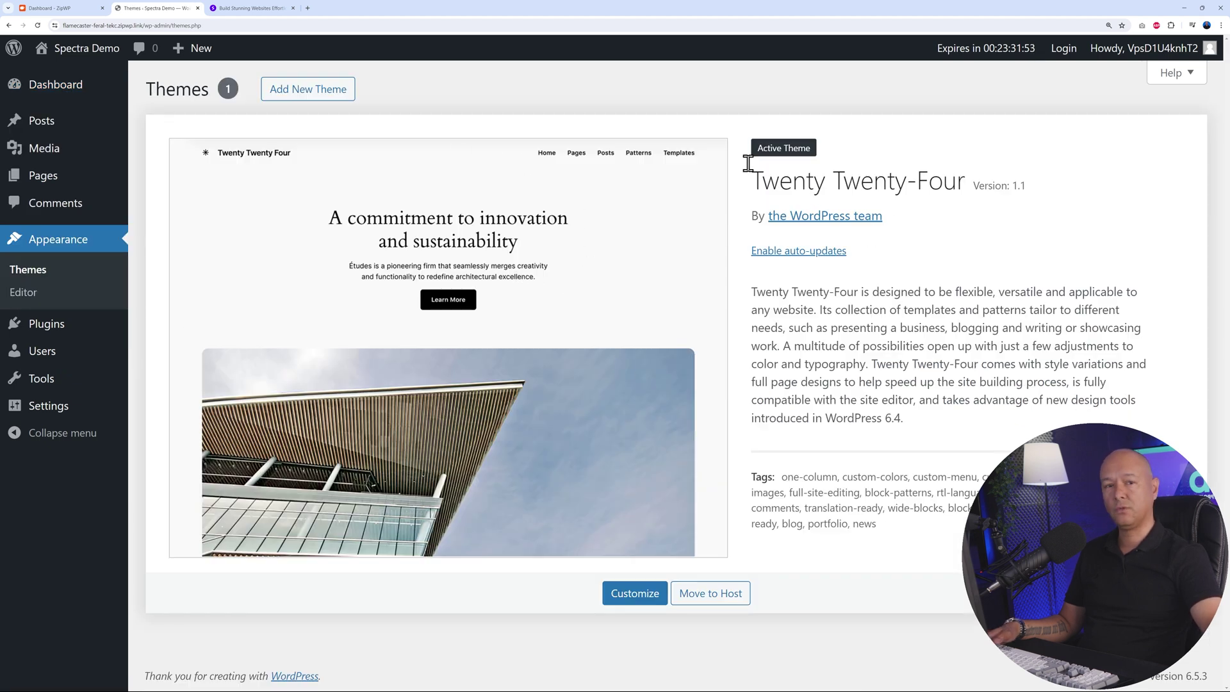
click(334, 96)
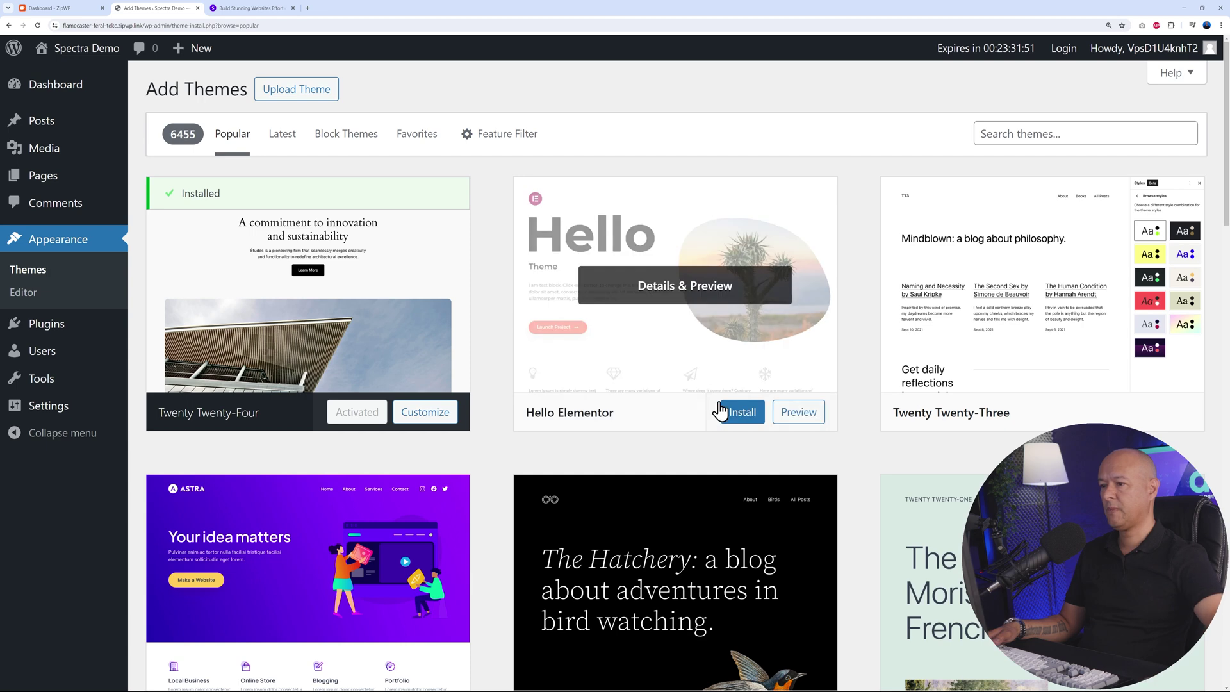
scroll(868, 370, down, 3)
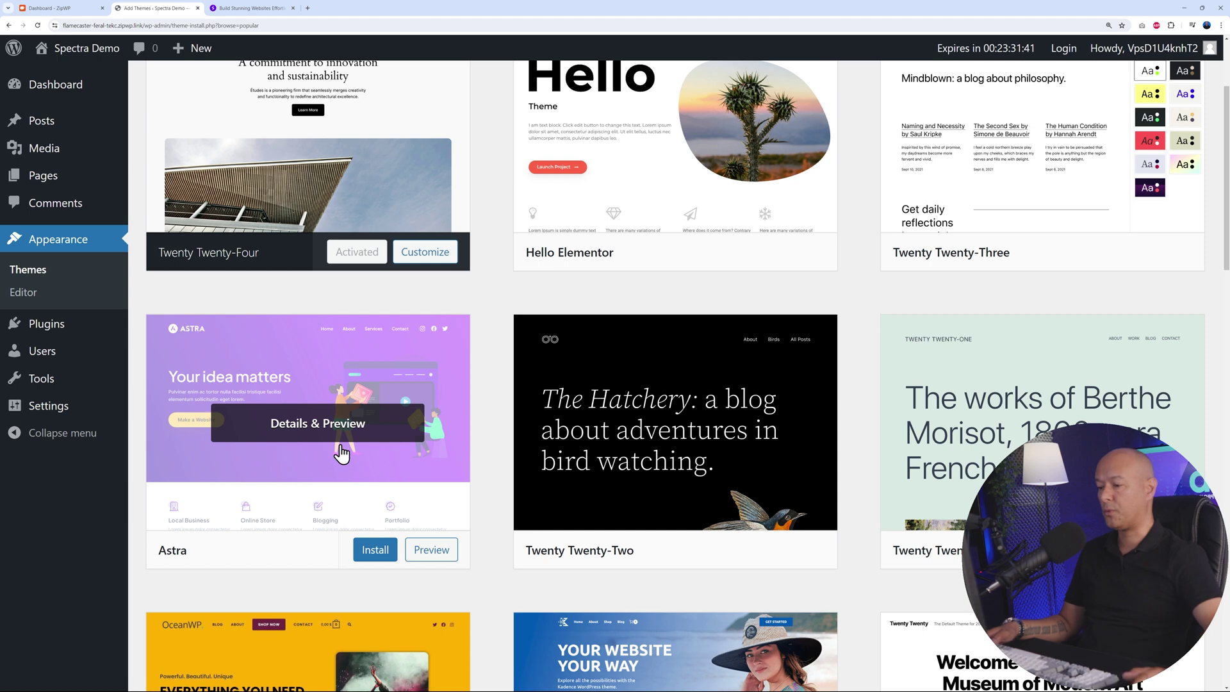
scroll(963, 438, up, 3)
click(1063, 132)
text(spectra one)
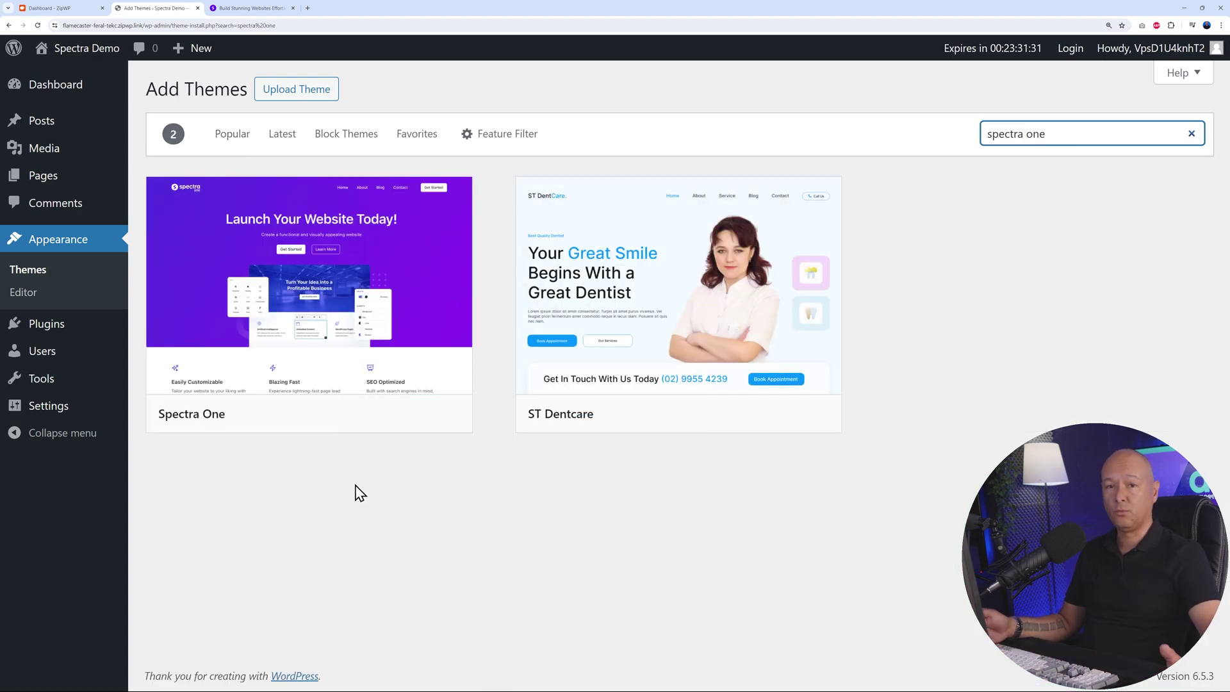
Install and activate the Spectra One theme, and install the Spectra Builder plugin it asks for
mouse_move(387, 413)
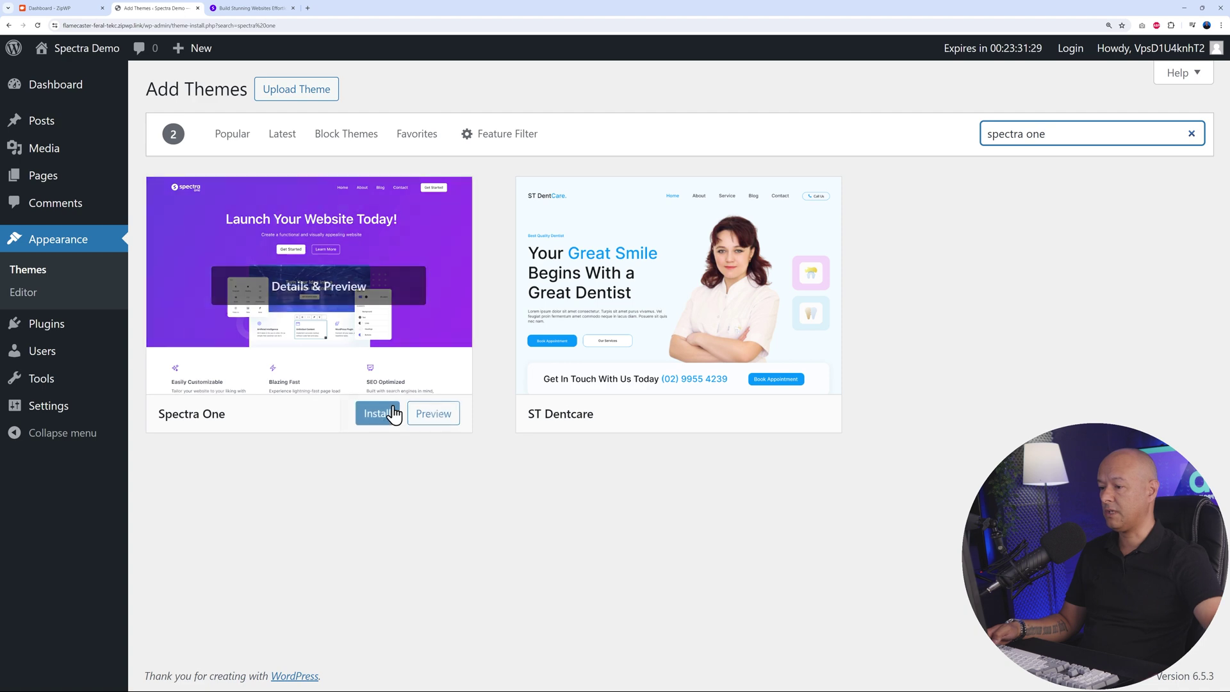
click(378, 413)
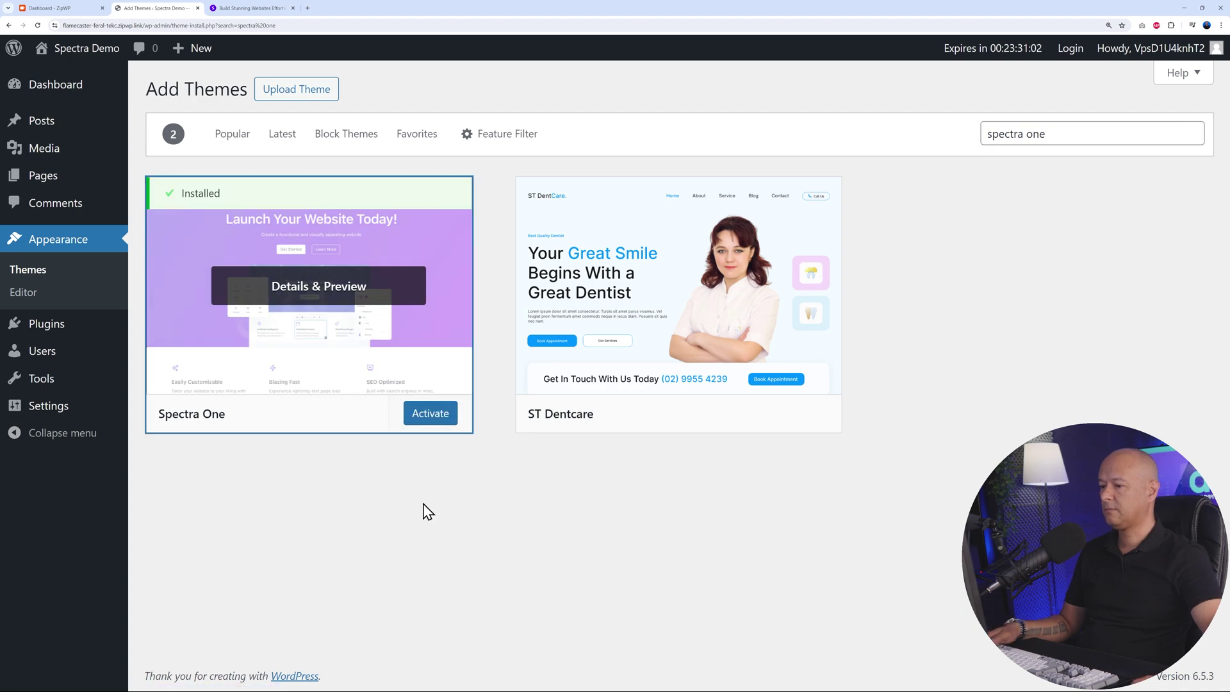
click(428, 428)
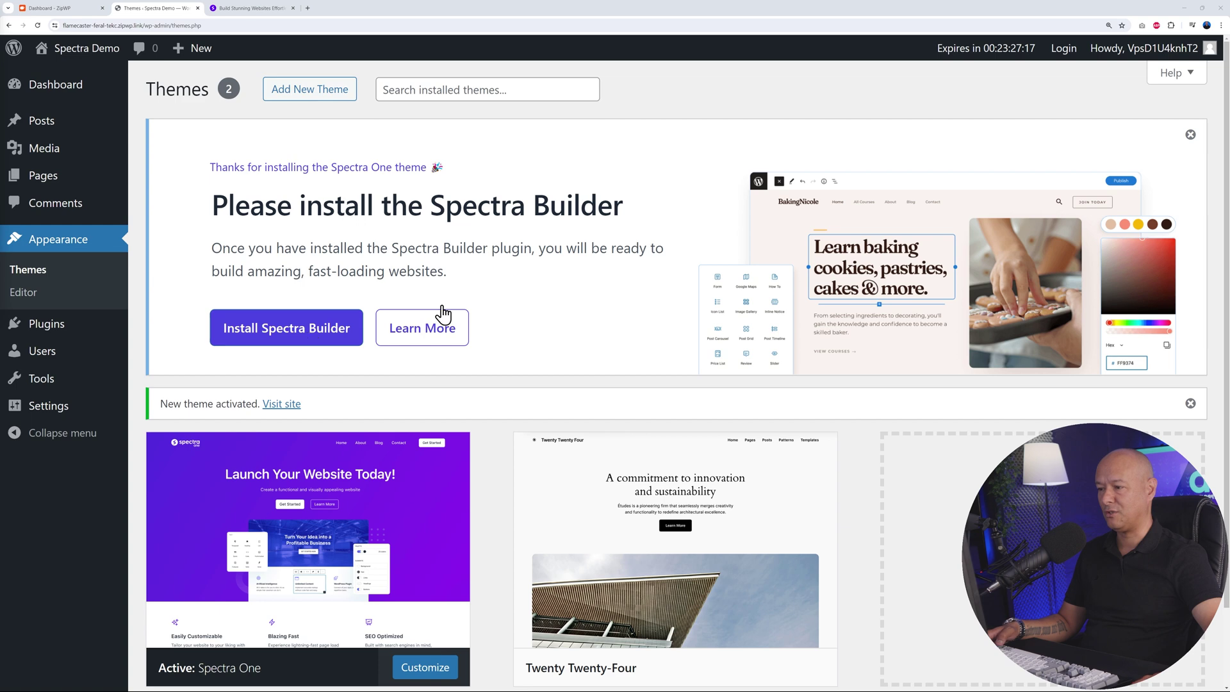
click(310, 343)
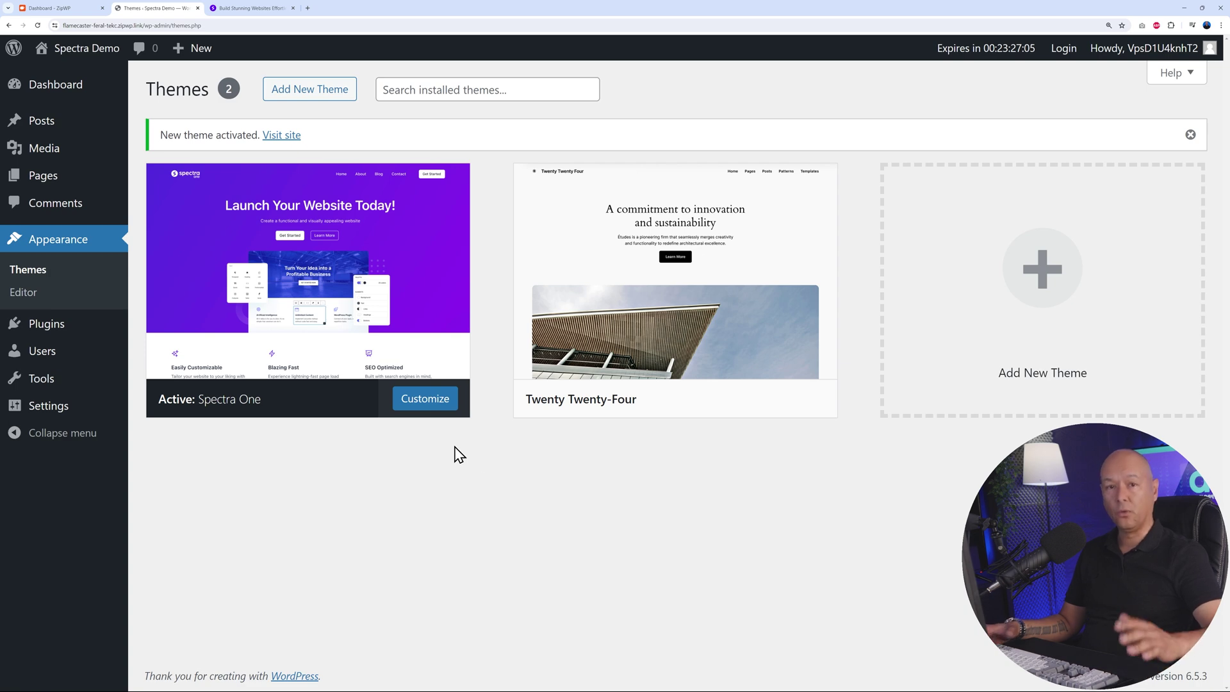
Upload the plugin archive spectra-pro-1.1.5-1.zip to the site, then install and activate Spectra Pro
click(54, 332)
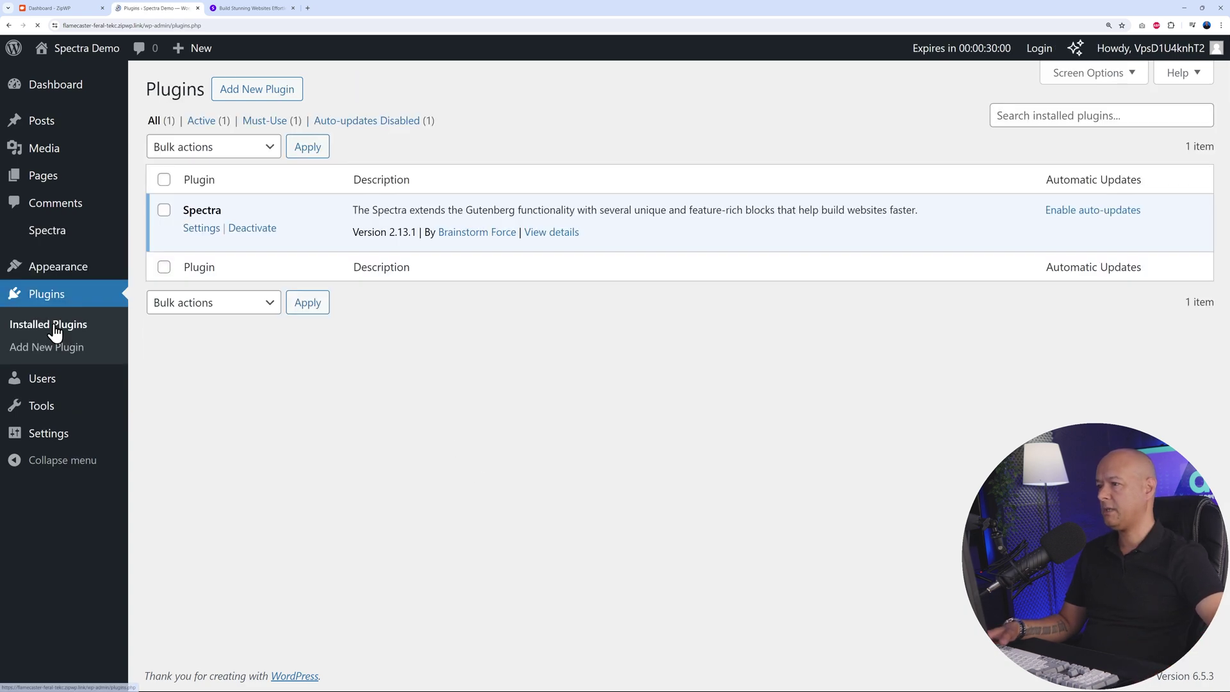
click(264, 95)
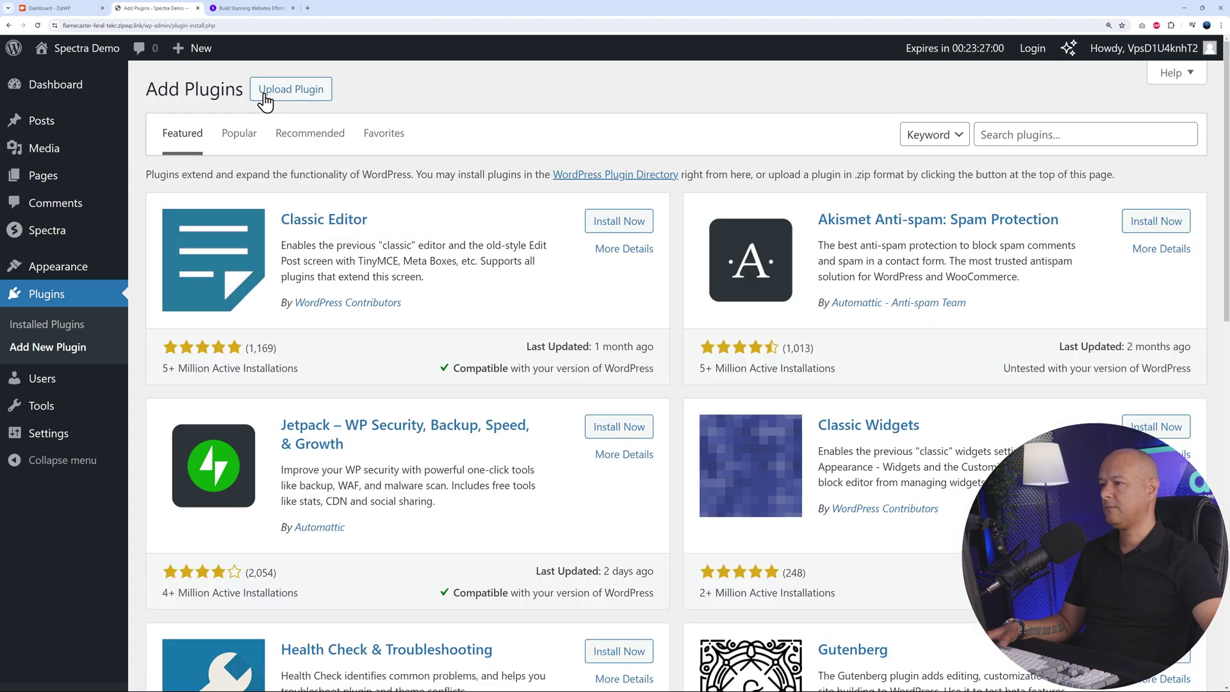
click(318, 96)
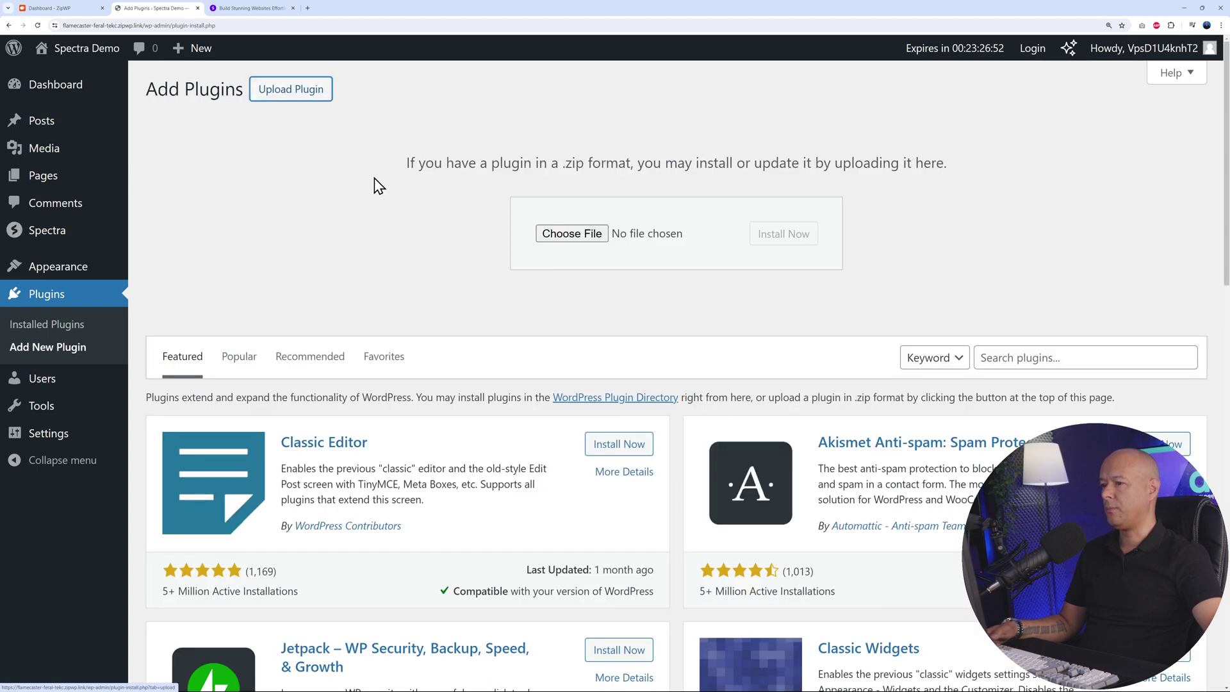
click(572, 235)
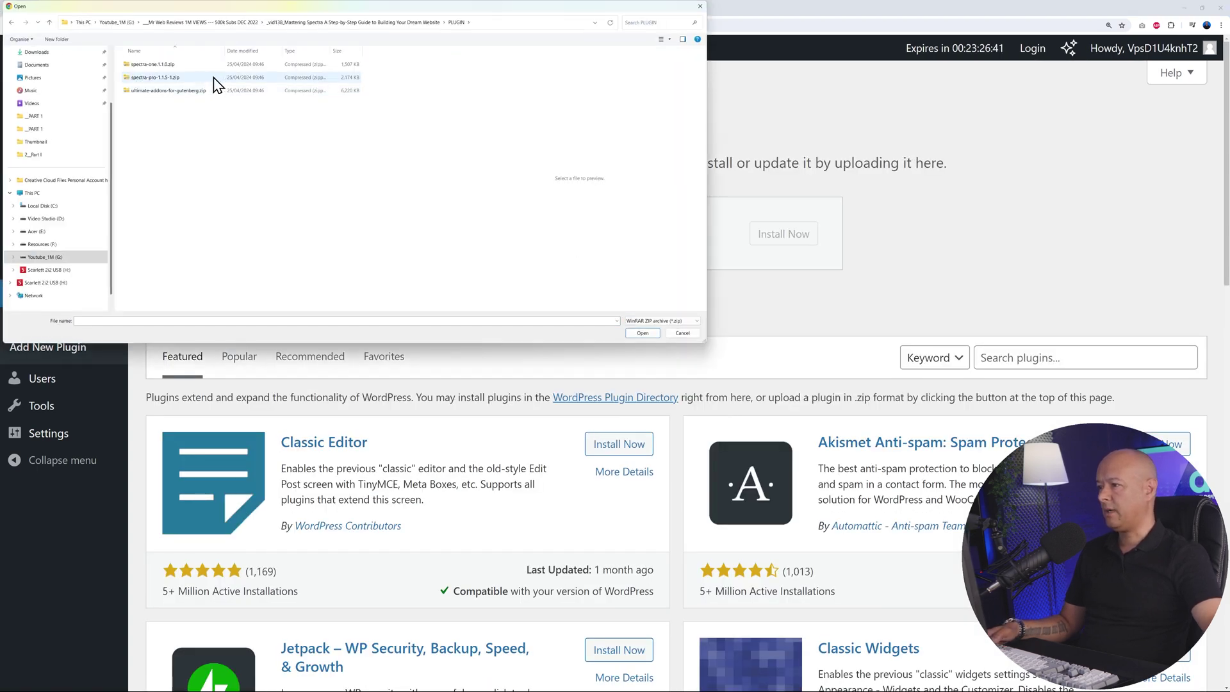
click(167, 79)
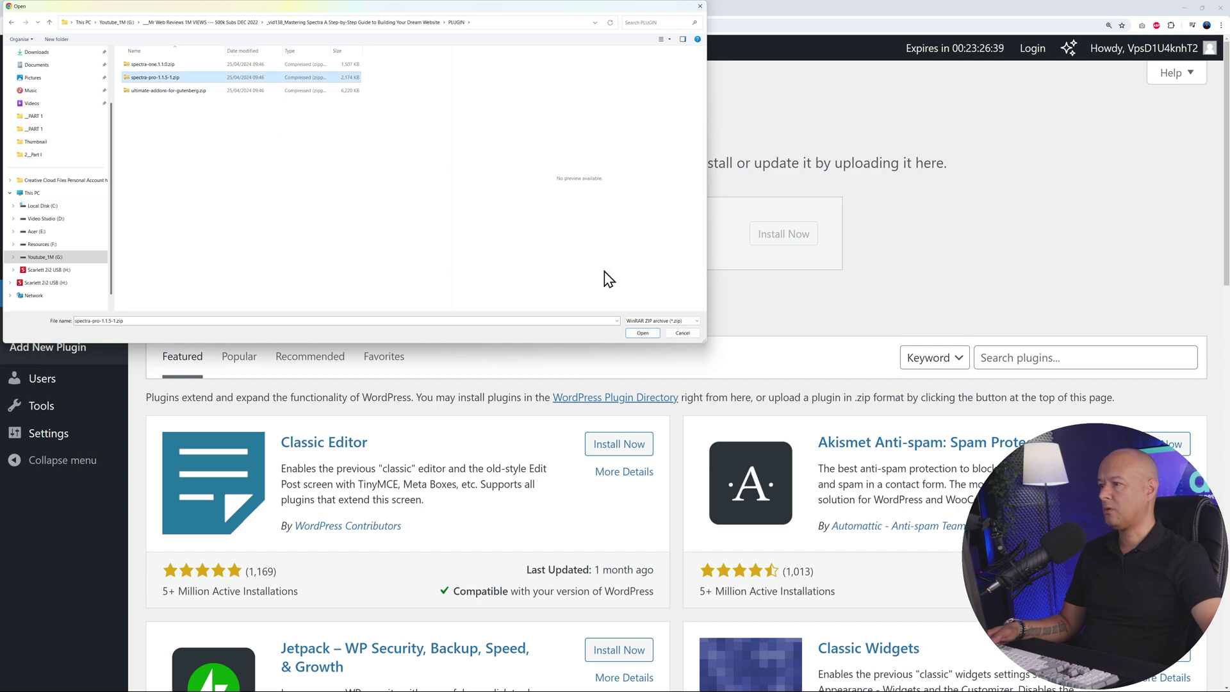
click(653, 334)
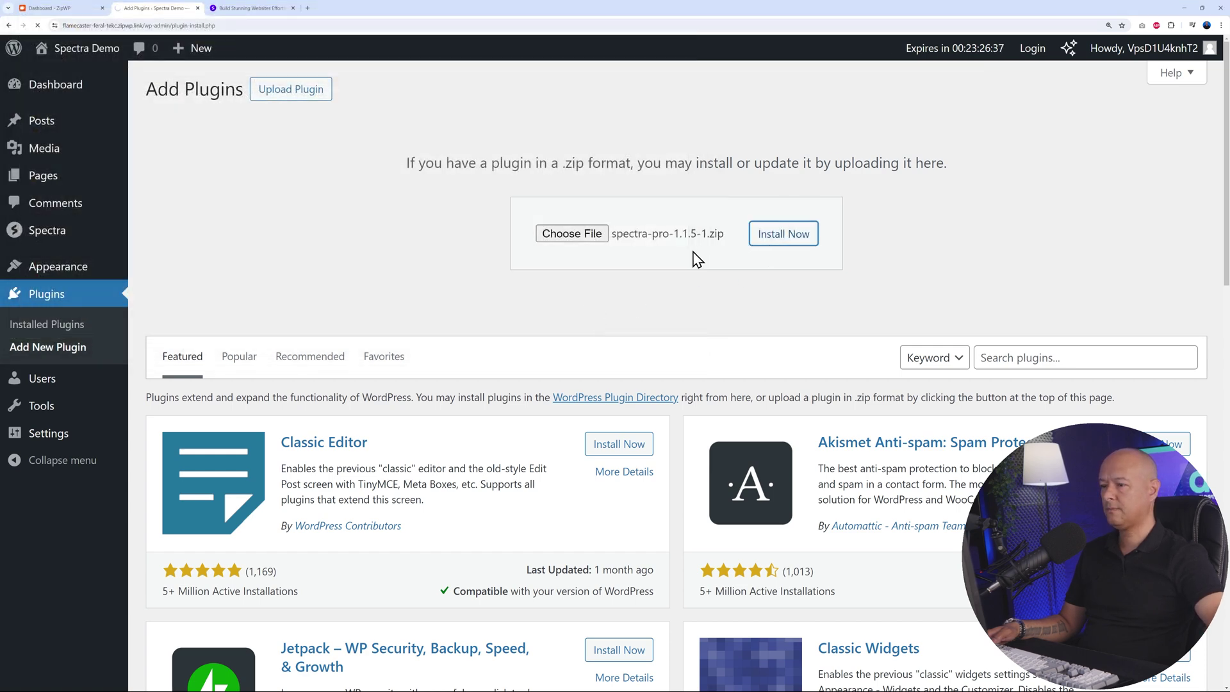
click(195, 212)
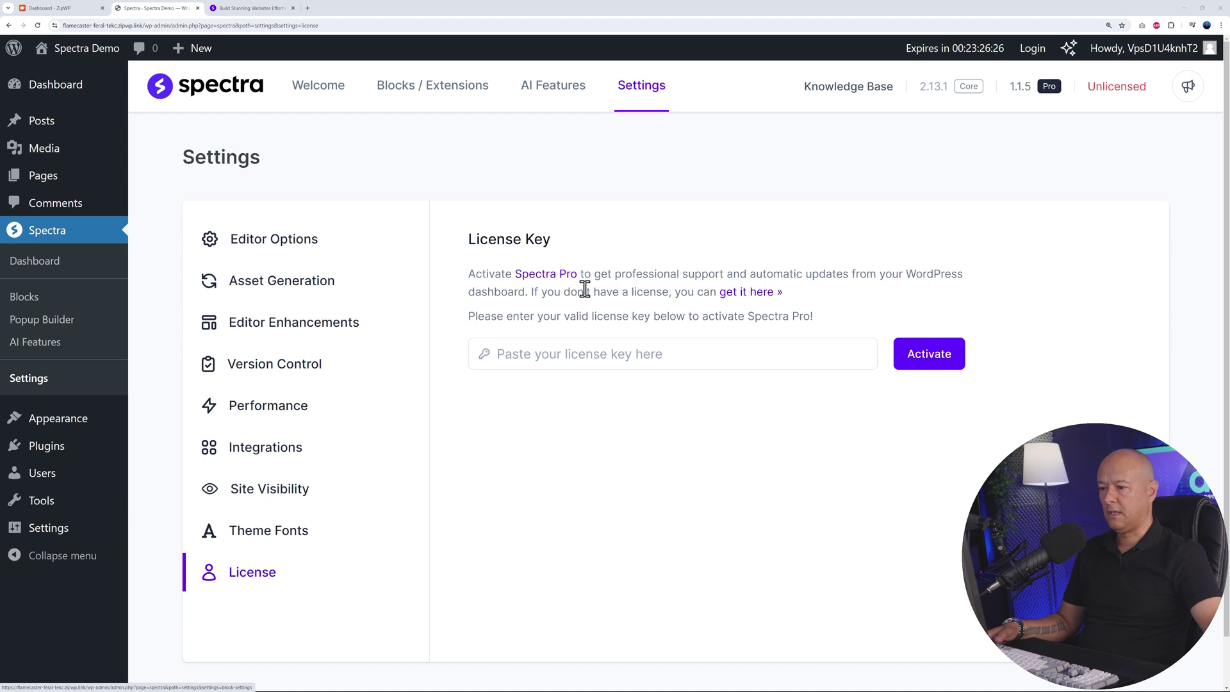
Paste the Spectra Pro license key into the License Key field and activate the license
click(541, 361)
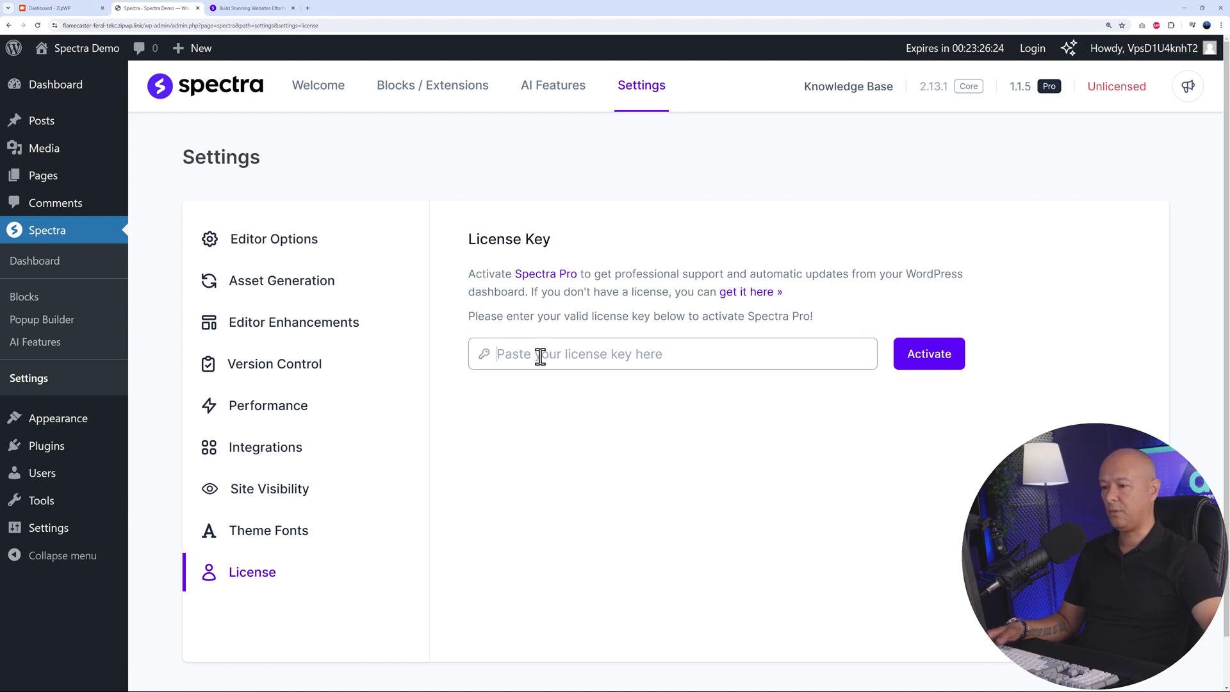
key(ctrl+v)
click(916, 365)
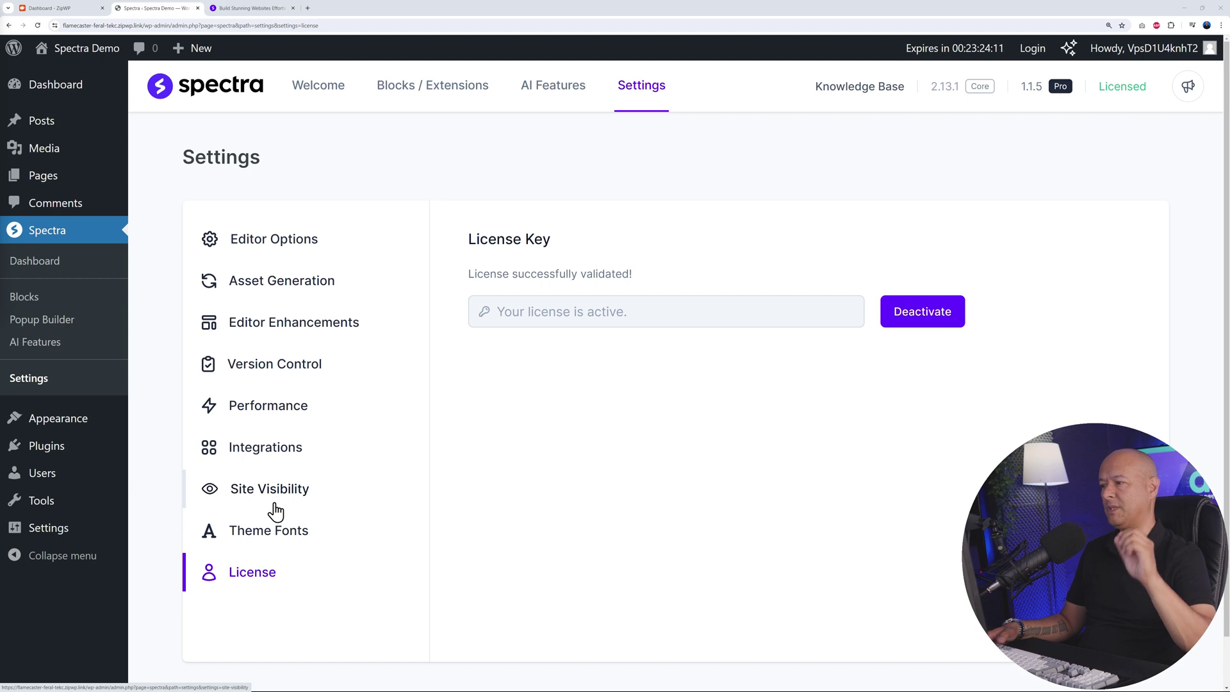
View the Spectra Demo site's pages list, and check the installed plugins on the Basic Gutenberg site
click(64, 184)
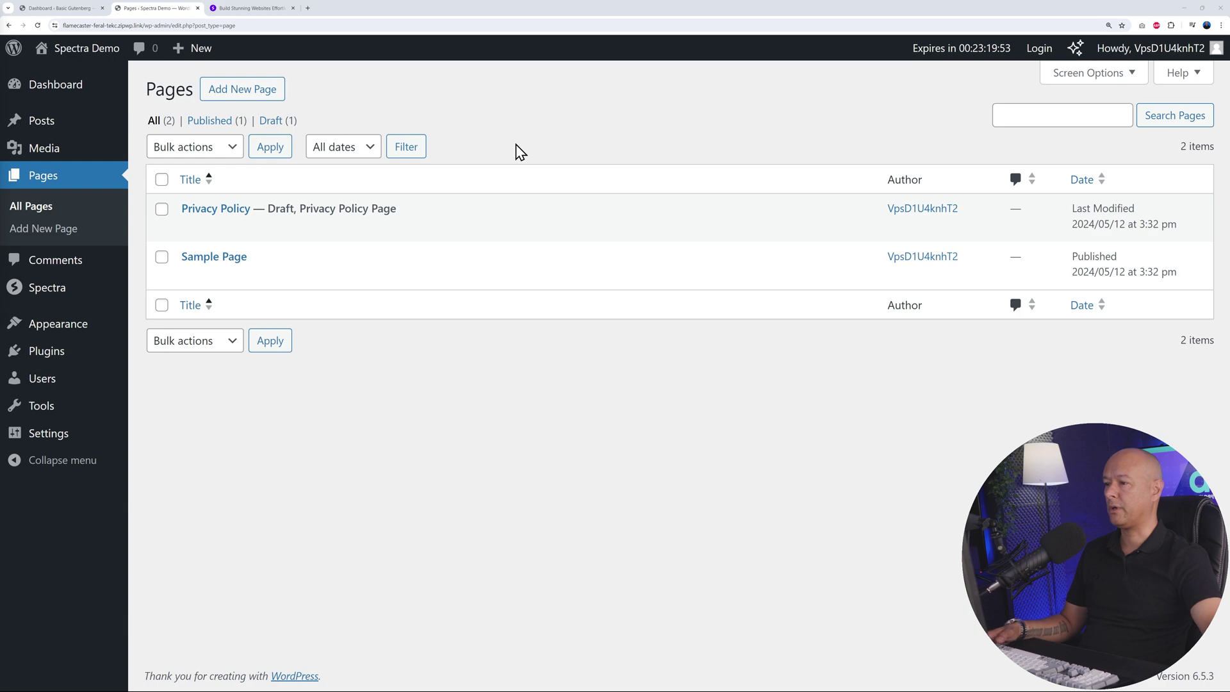
click(71, 10)
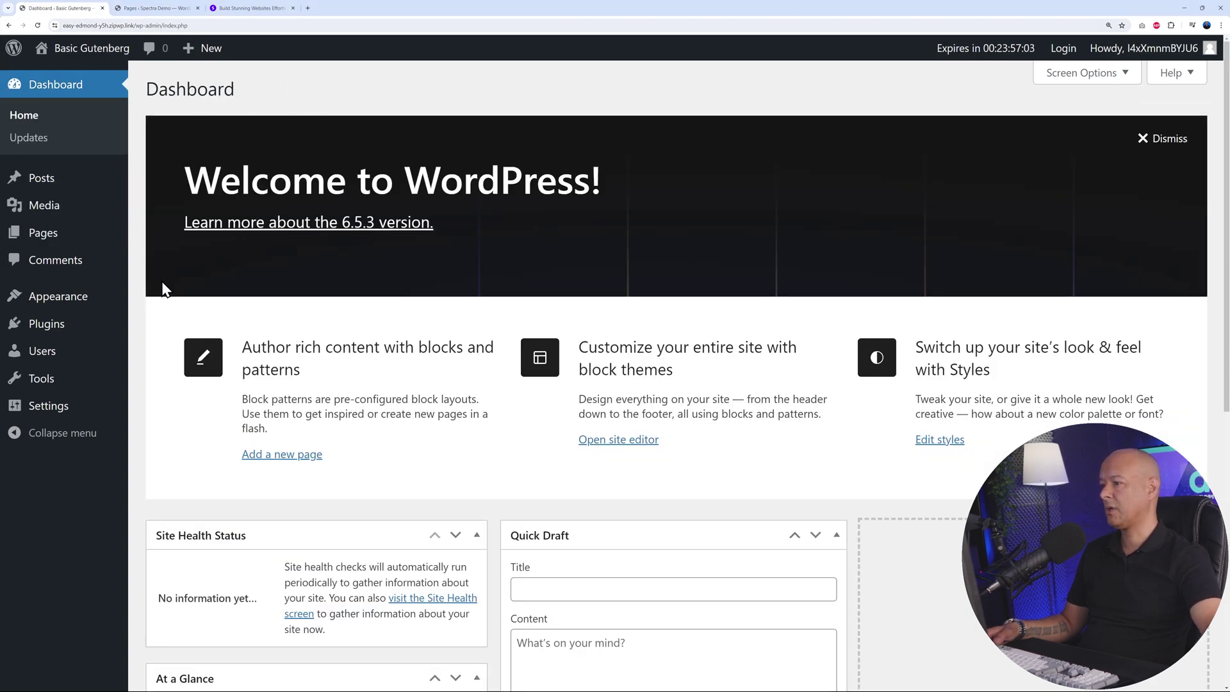
click(200, 324)
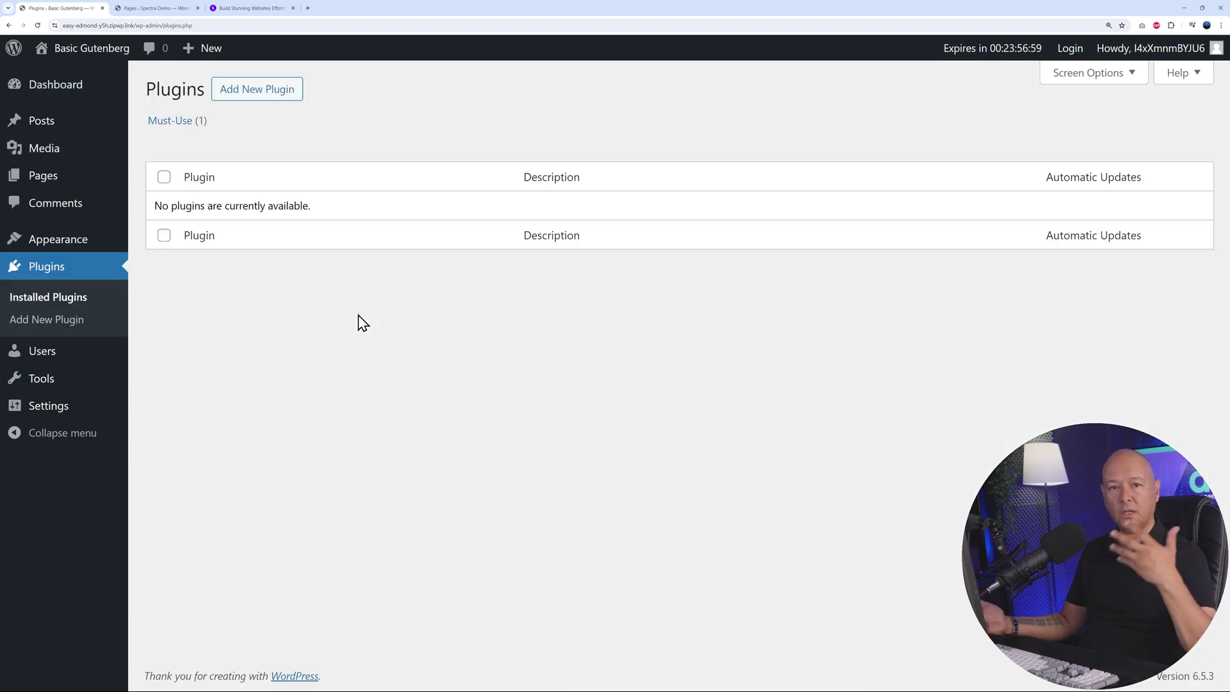
Add a new page to the Basic Gutenberg site, dismiss the block editor welcome guide, and title the page "Test Page"
click(69, 182)
click(272, 89)
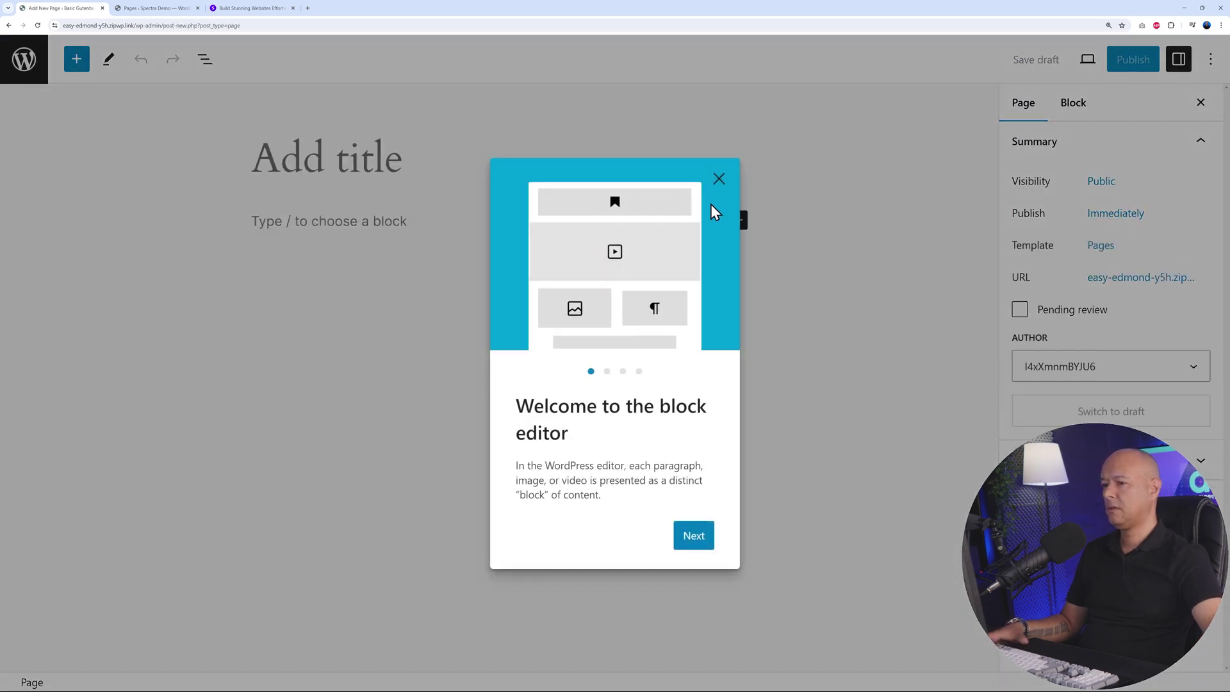
click(718, 177)
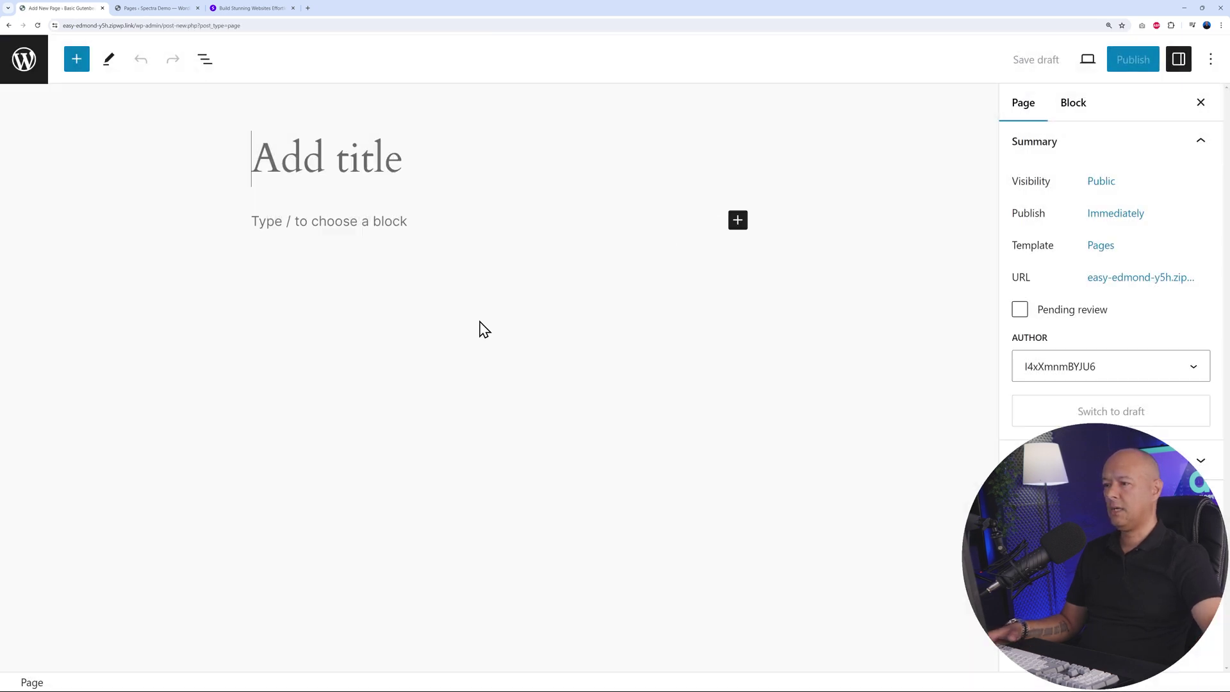
text(Test Page)
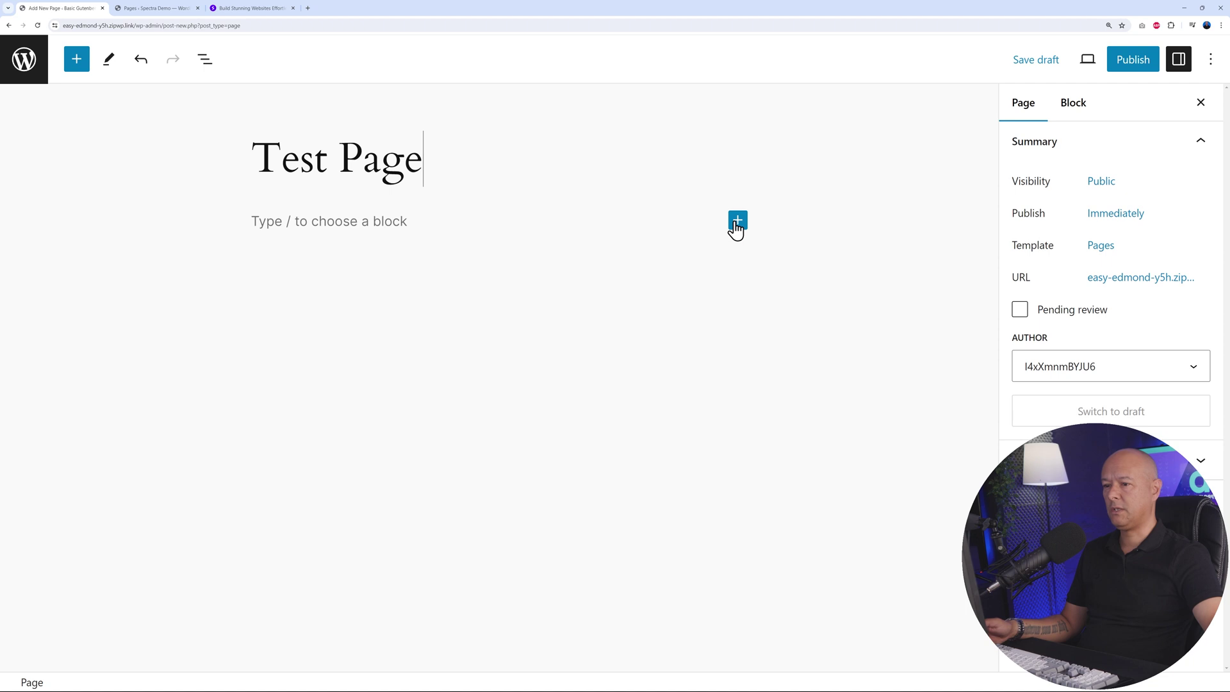
Insert a Heading block below the Test Page title and show that block's settings
click(76, 59)
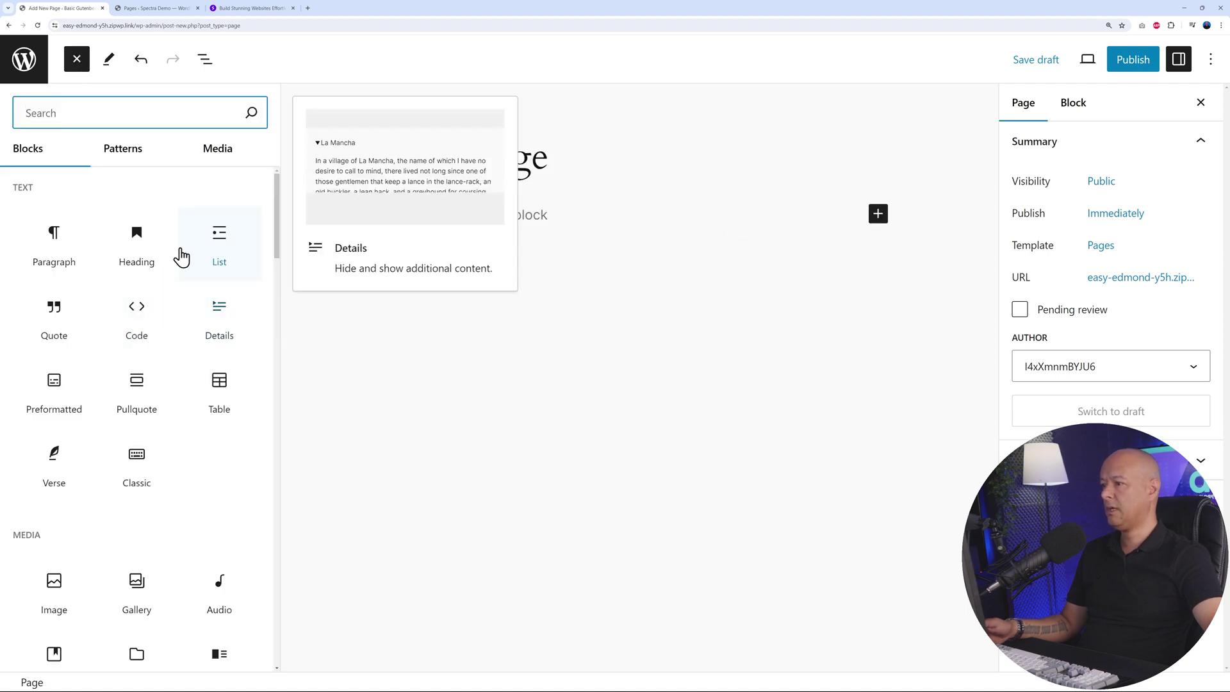
click(128, 269)
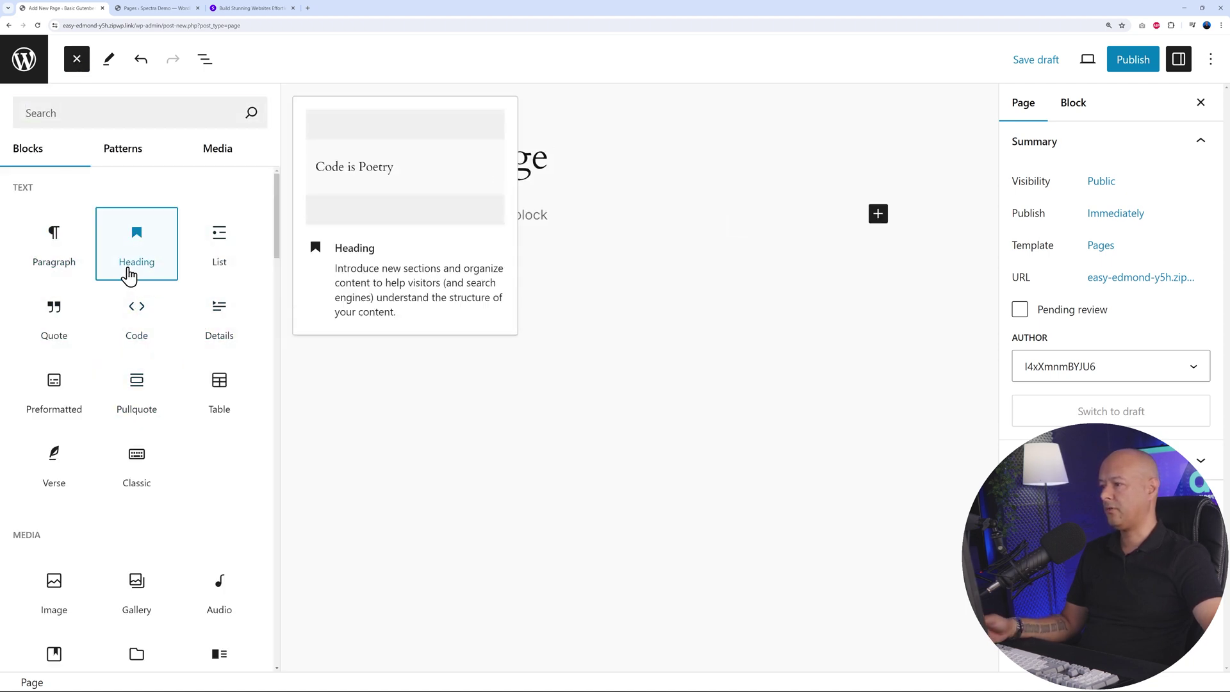
click(308, 248)
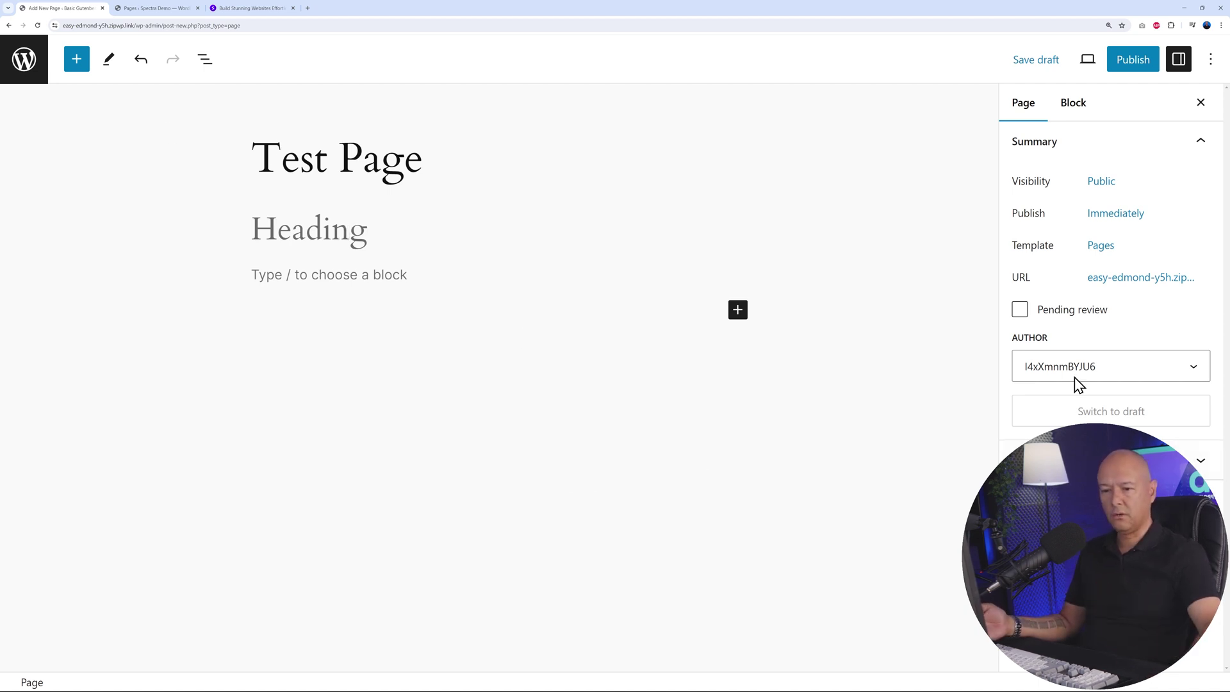
click(1083, 106)
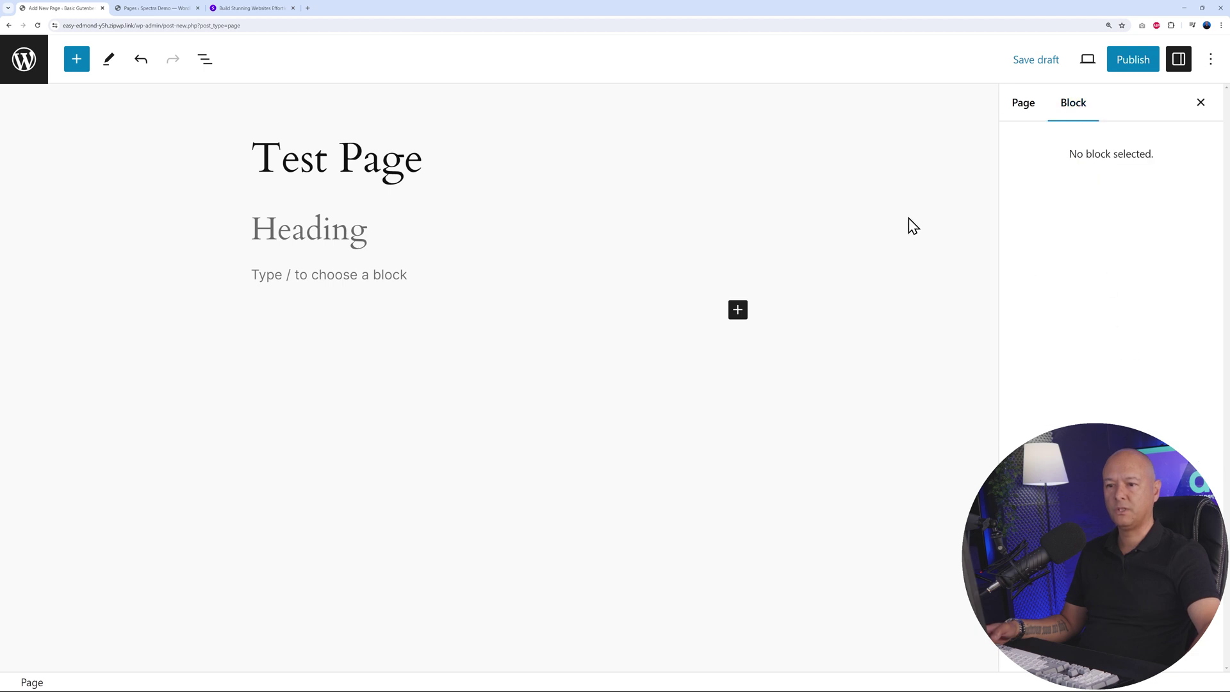
click(392, 232)
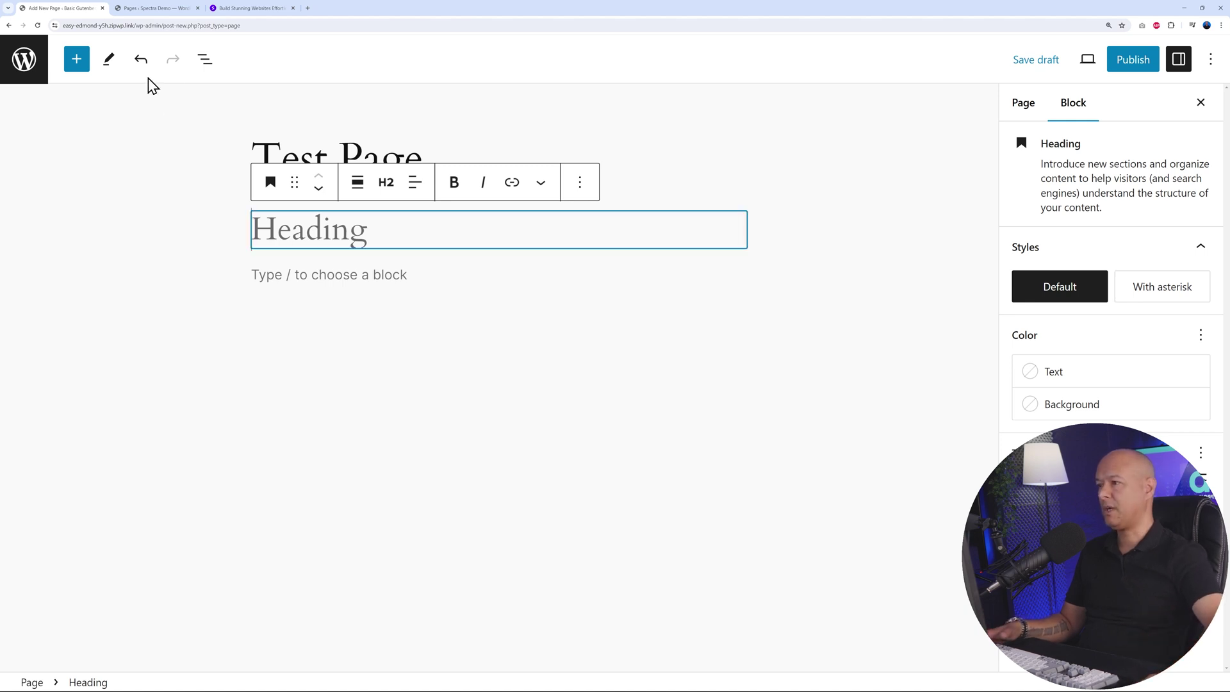
Switch to the Spectra Demo site and start a new page there
click(174, 12)
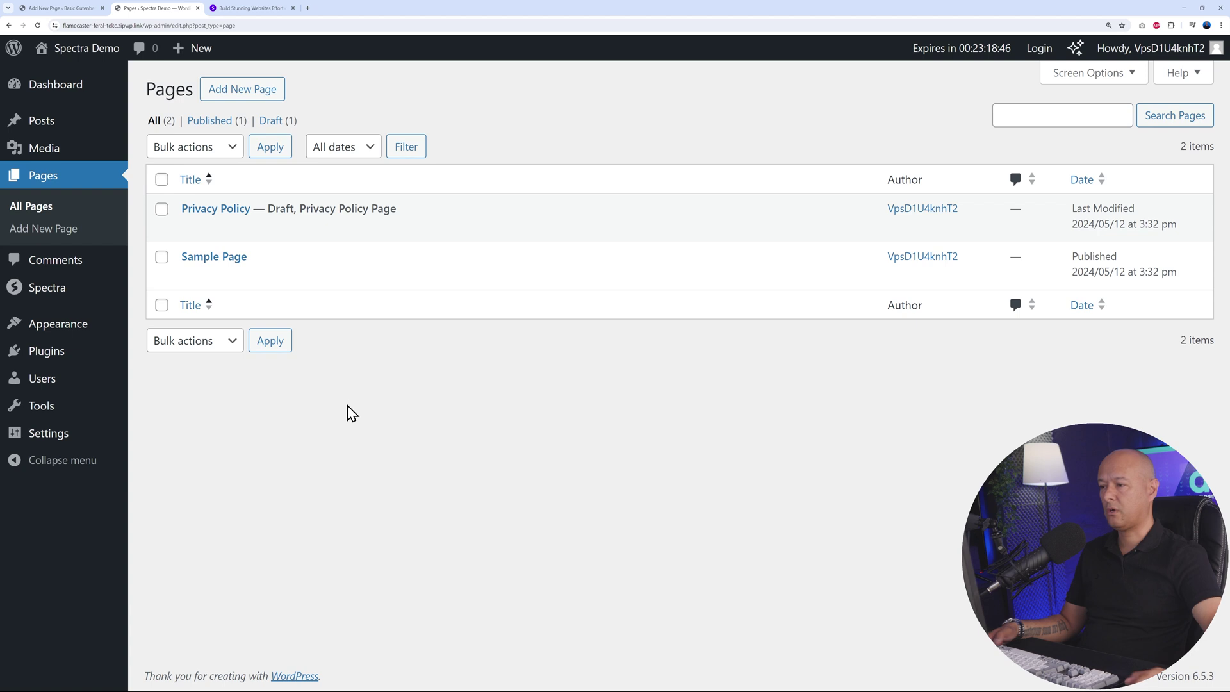
click(252, 90)
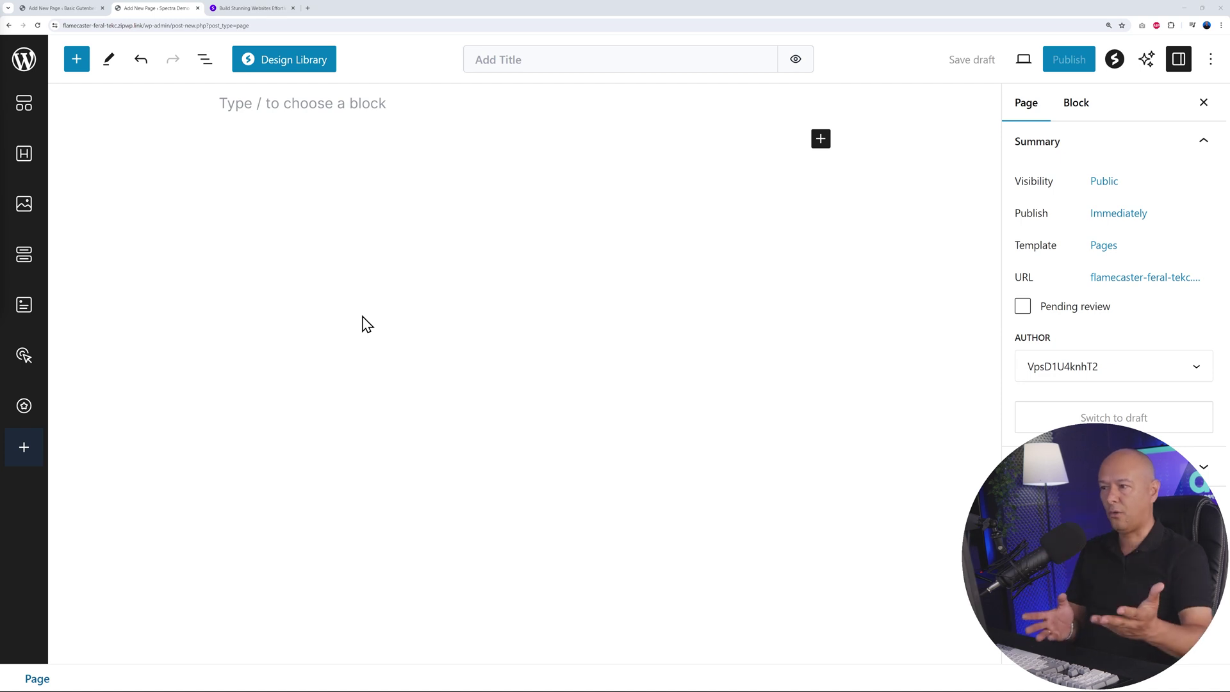
Examine both block inserters in the Basic Gutenberg site's Test Page editor, and return to the new page on the Spectra Demo site
click(75, 9)
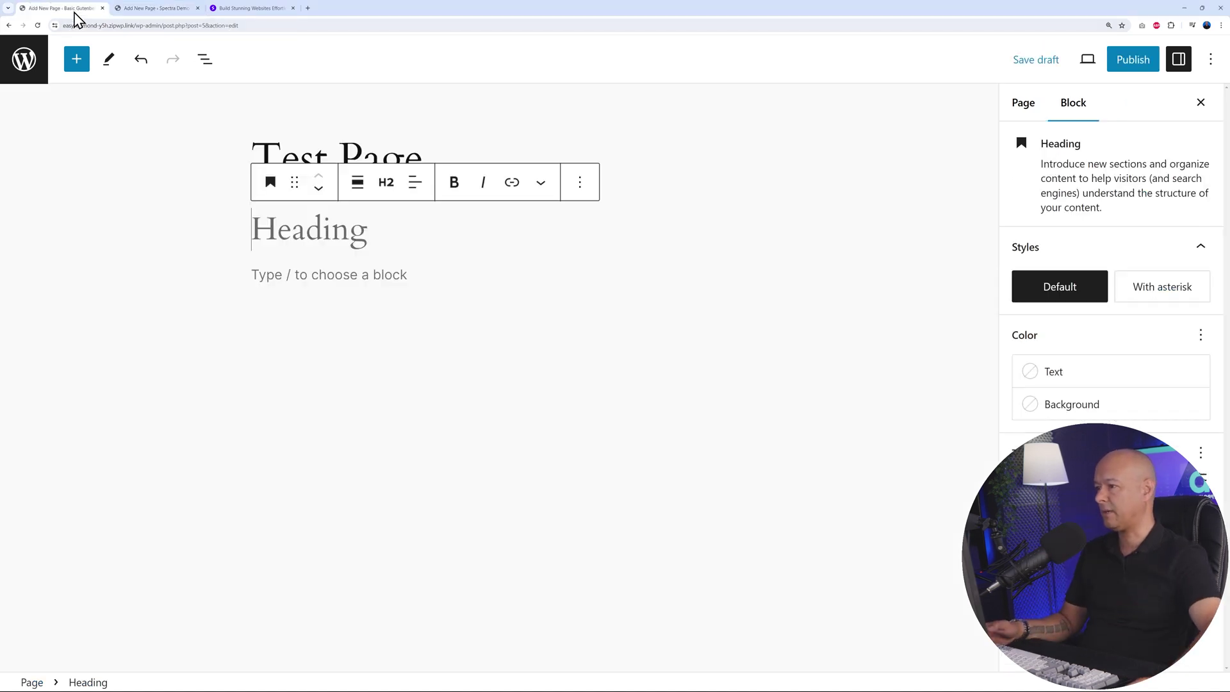
click(641, 380)
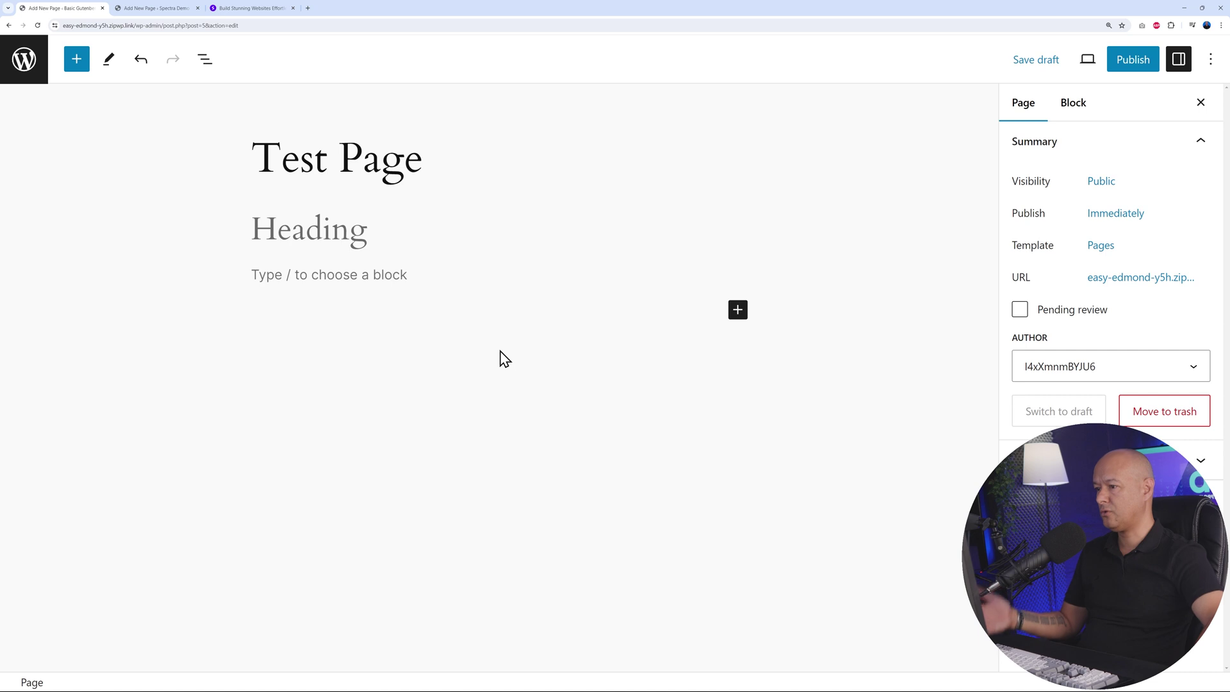
click(76, 61)
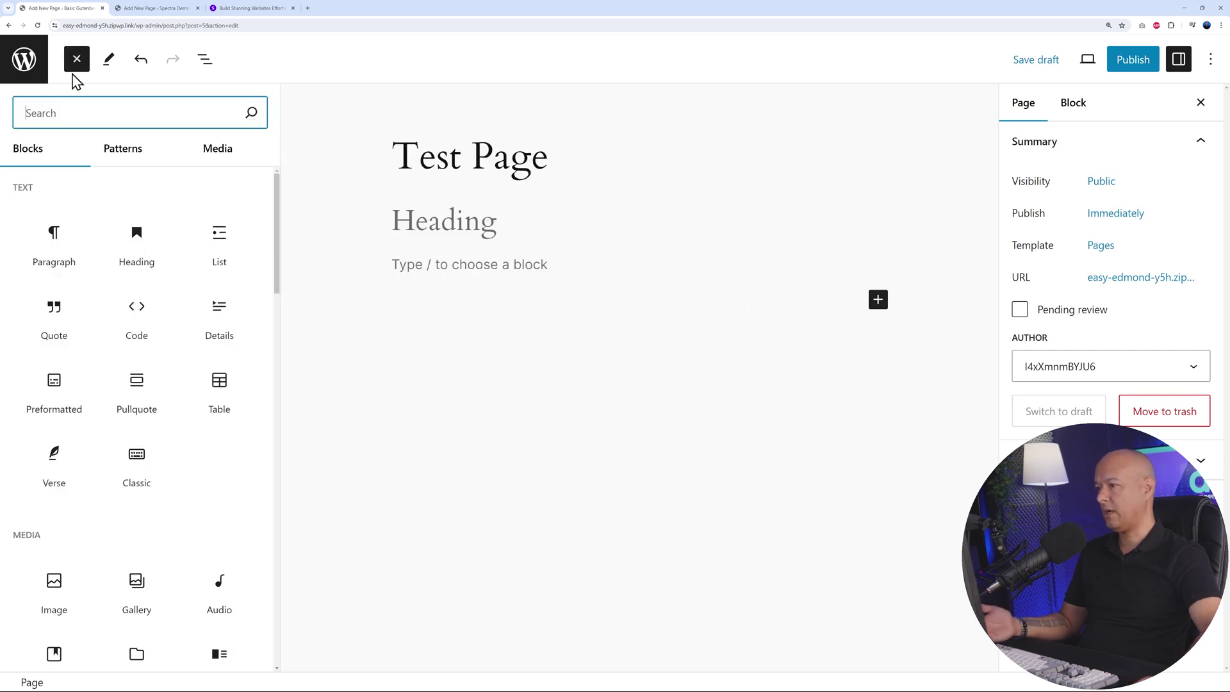
click(77, 61)
click(738, 311)
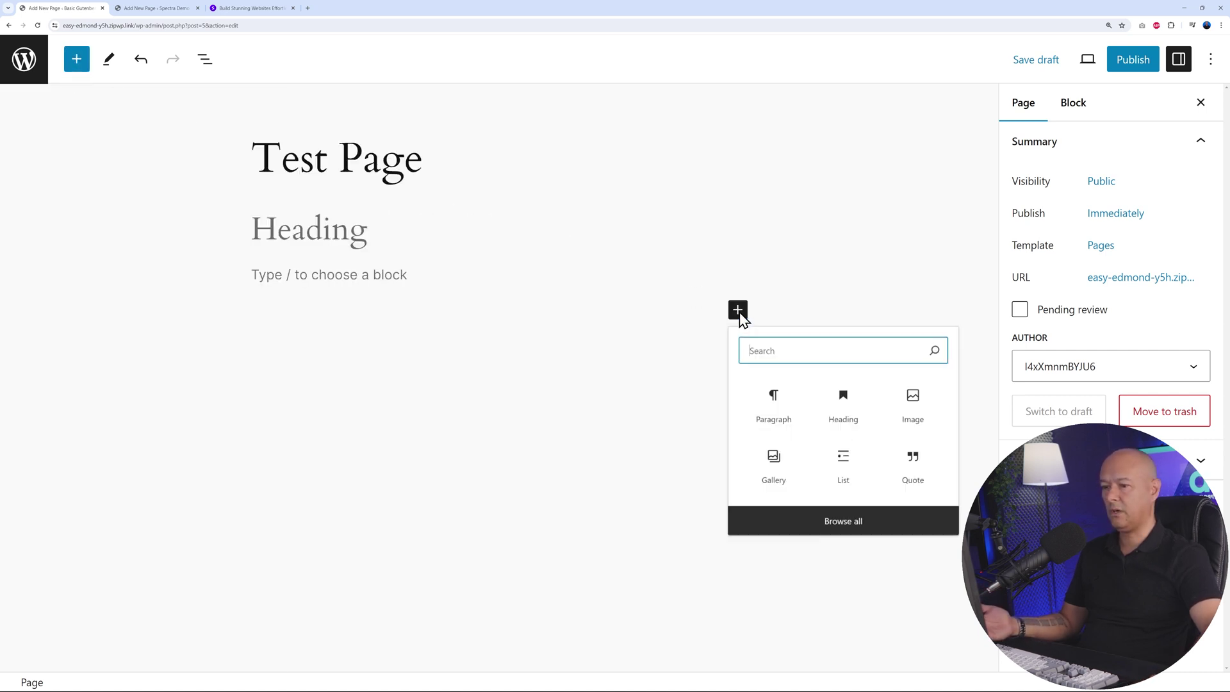
click(739, 311)
click(172, 10)
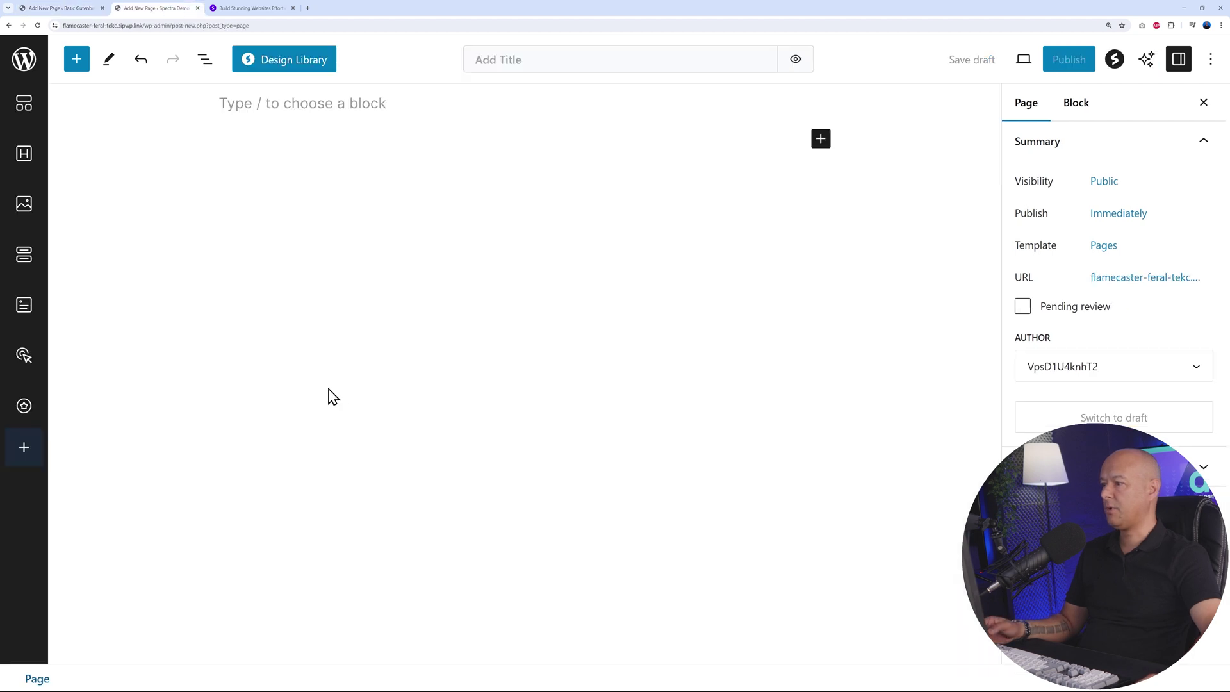
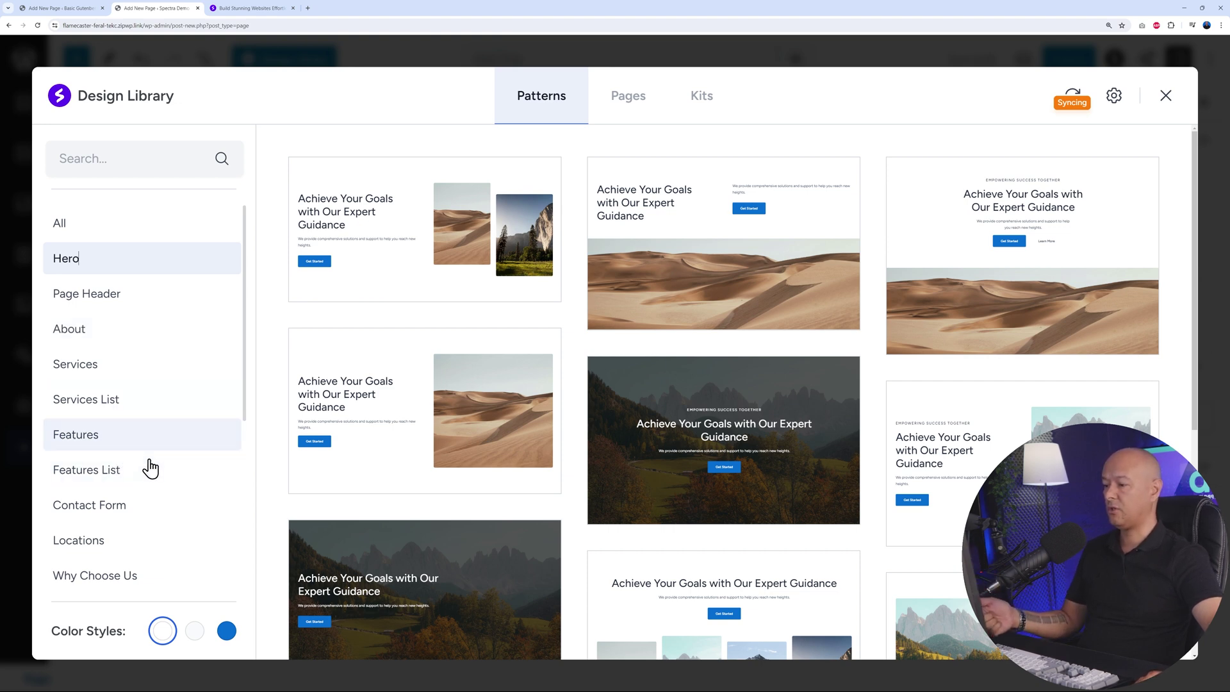
Browse the Design Library's pattern categories and its full-page templates, filtering the page templates to Home
scroll(162, 410, down, 5)
scroll(168, 442, down, 3)
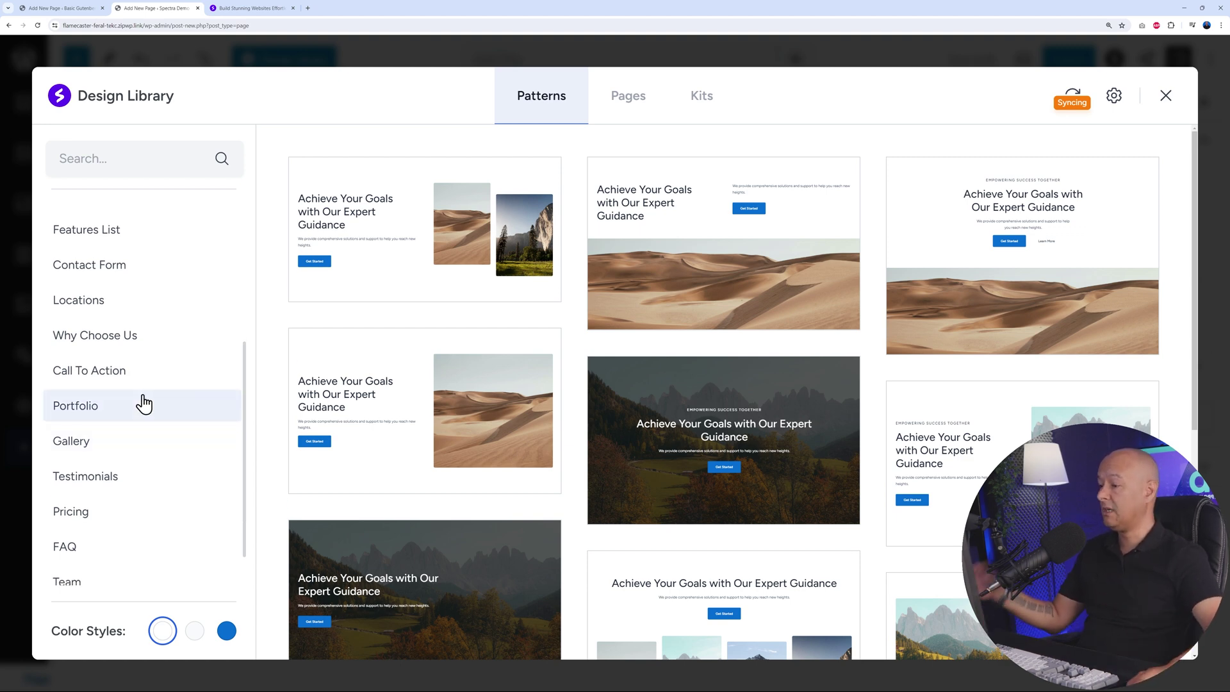
scroll(148, 410, up, 8)
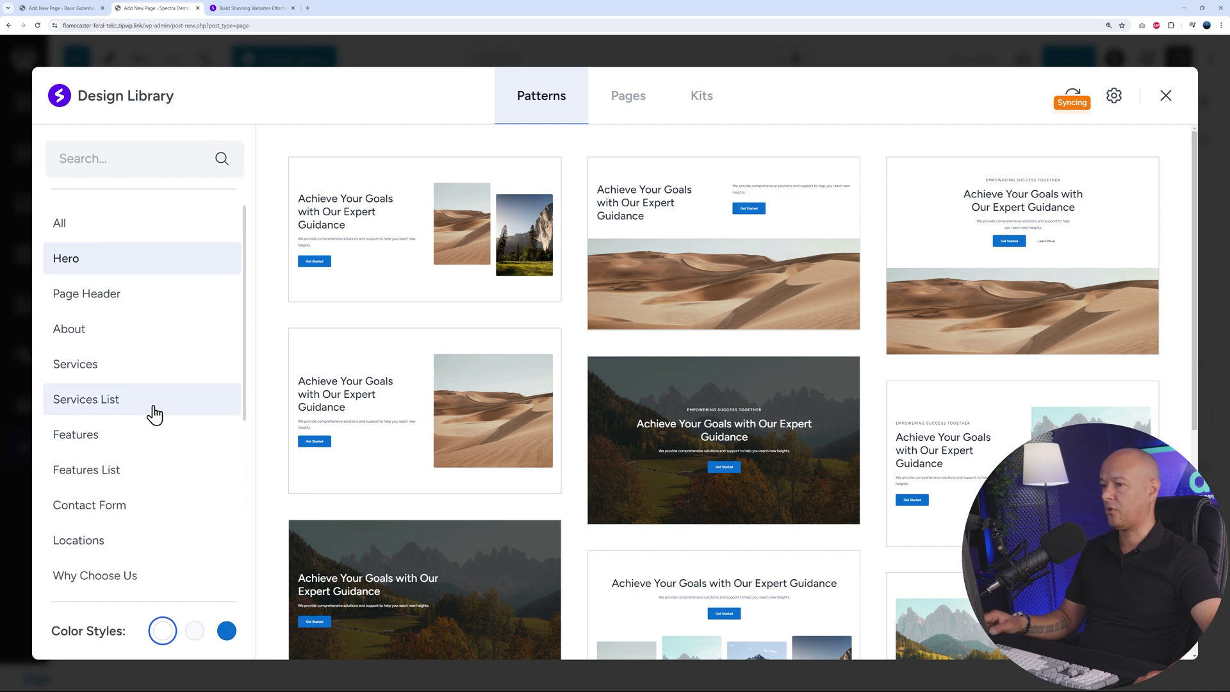
click(646, 96)
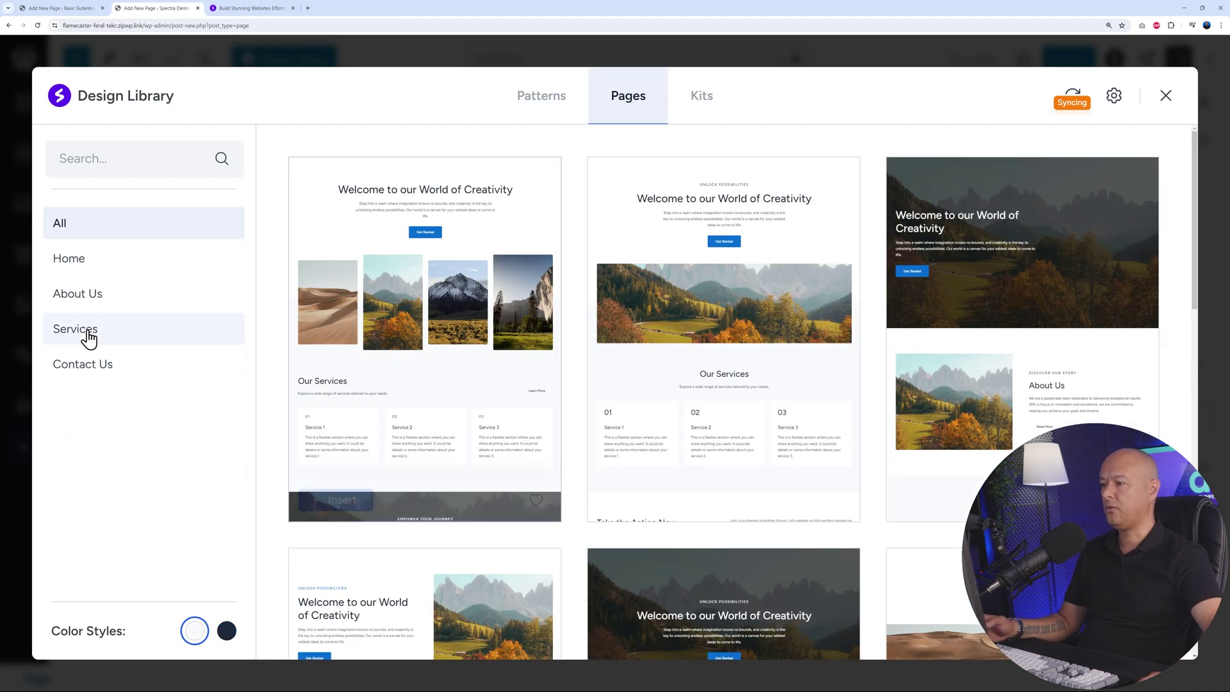
click(555, 109)
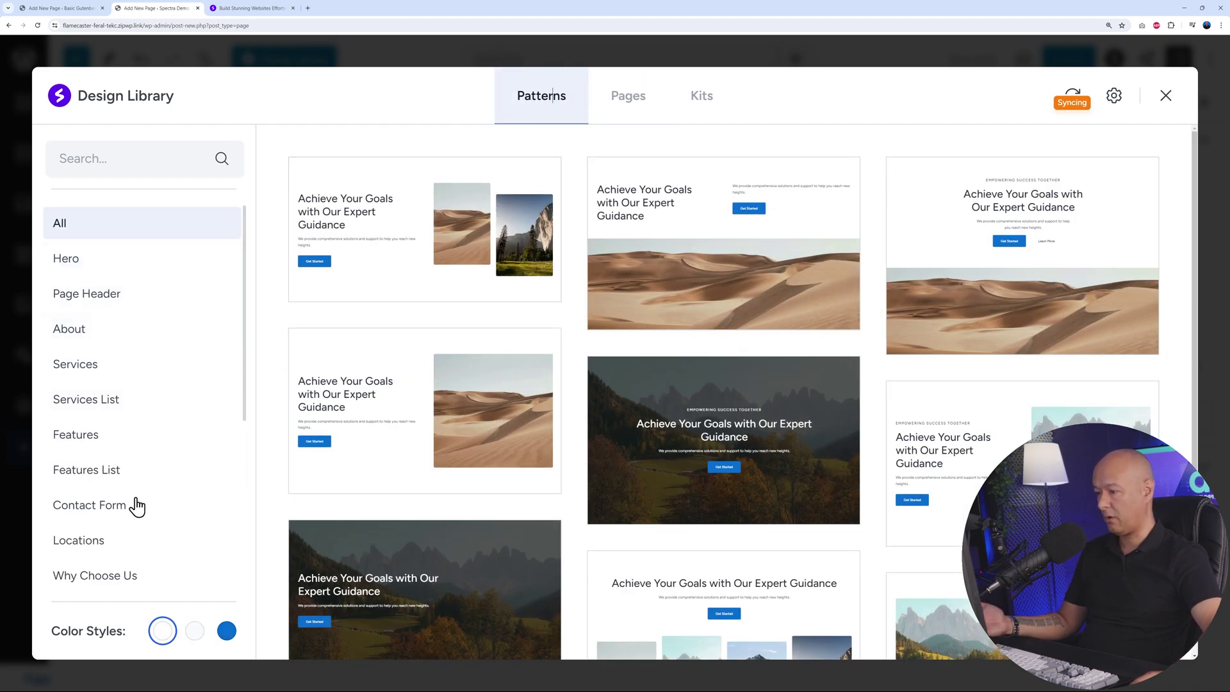
click(638, 106)
mouse_move(357, 343)
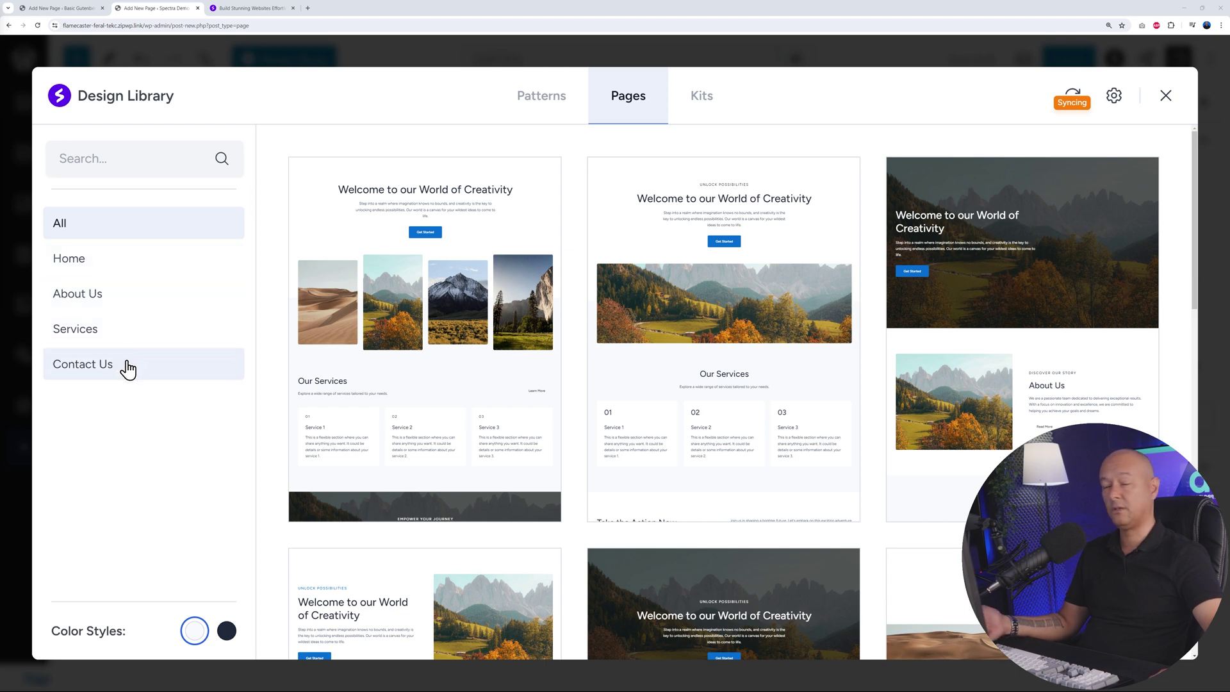
click(78, 264)
scroll(894, 420, down, 4)
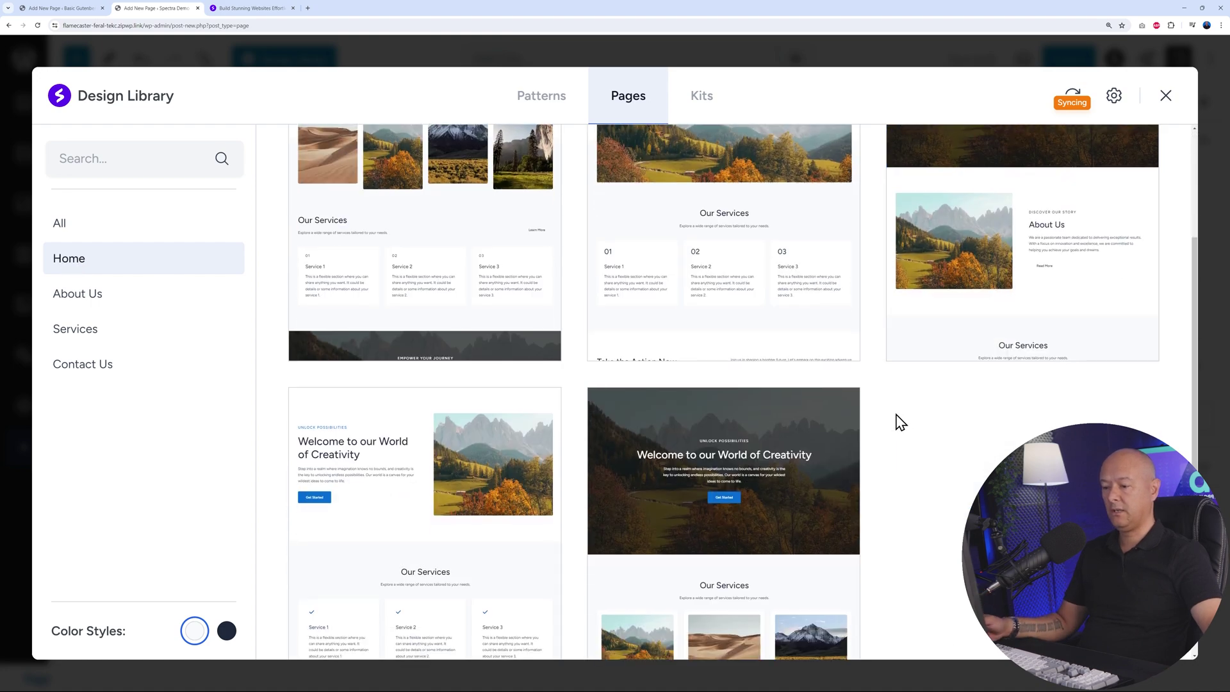
scroll(891, 429, up, 4)
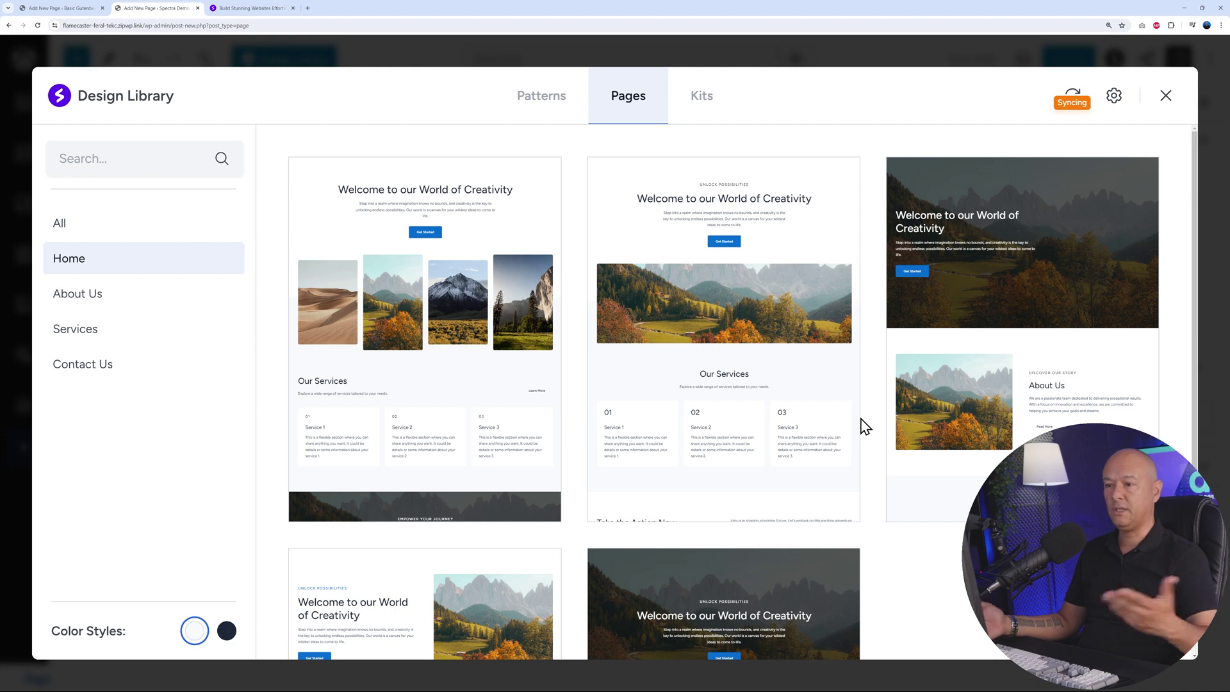
Browse the template kits in the Design Library and close the library
click(704, 96)
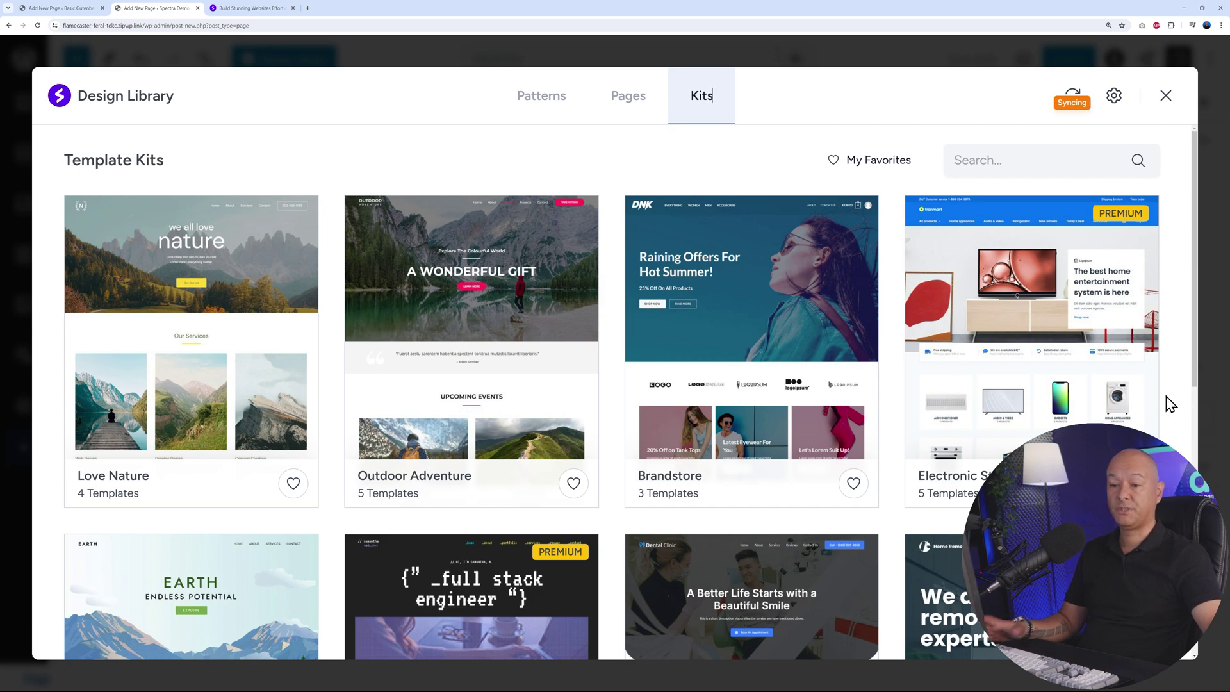
scroll(1168, 404, down, 5)
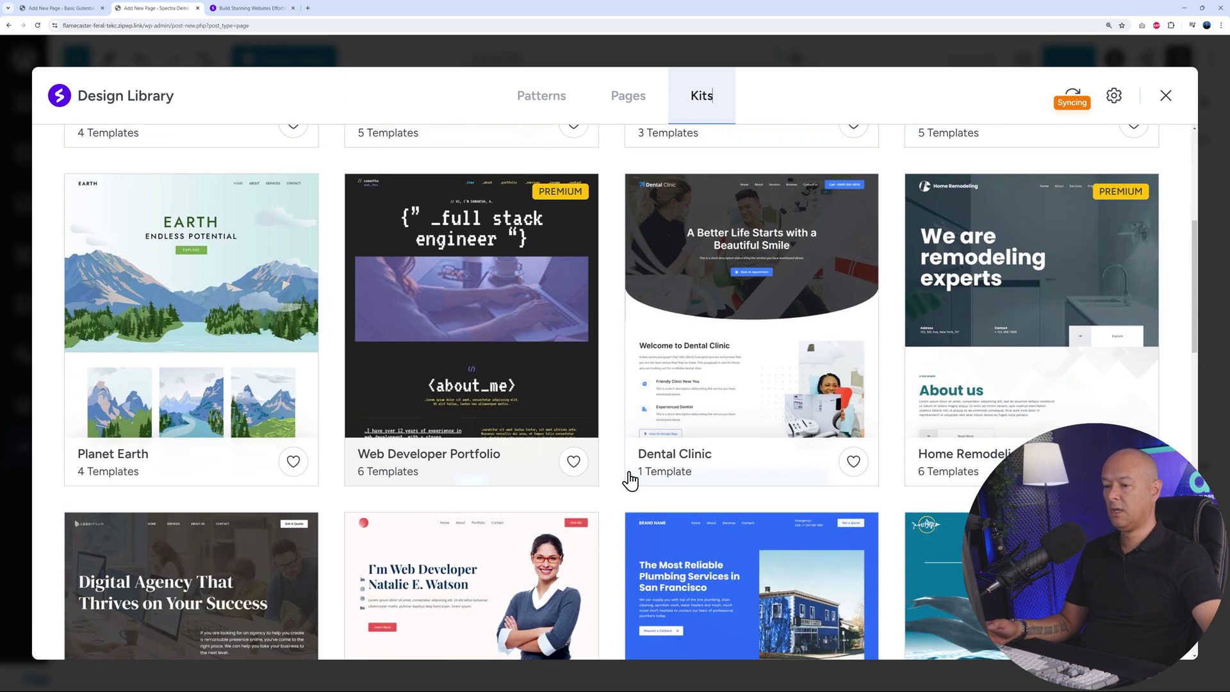
scroll(744, 447, down, 3)
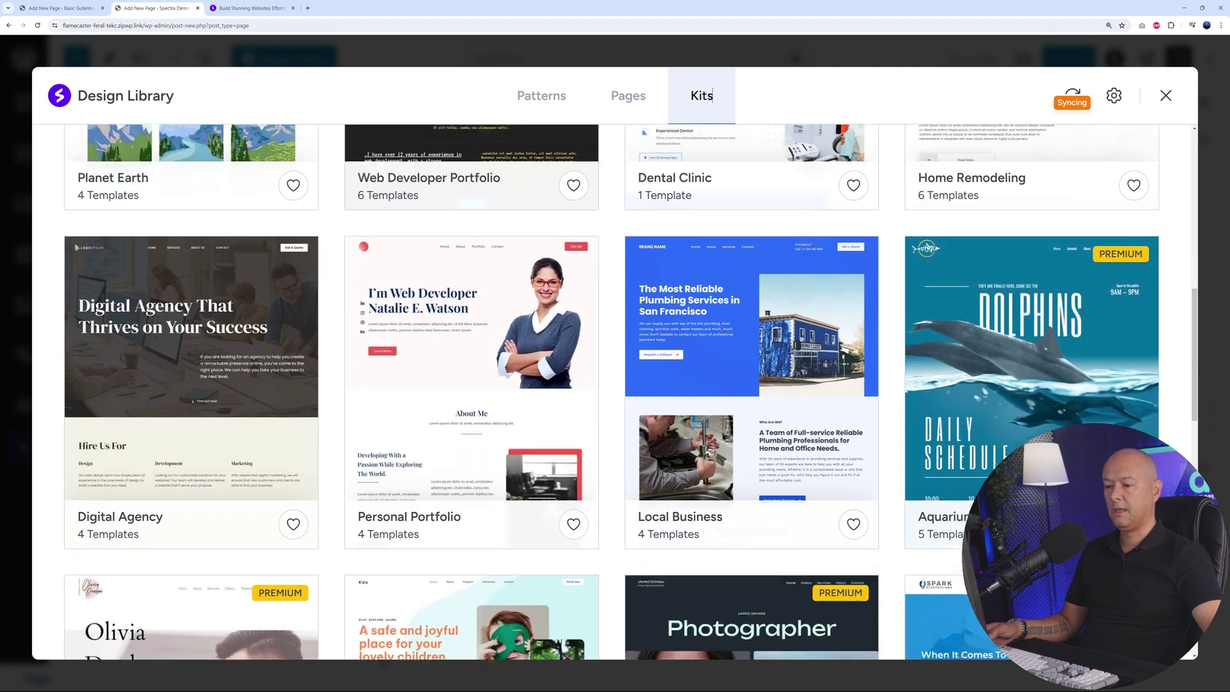
scroll(853, 503, up, 10)
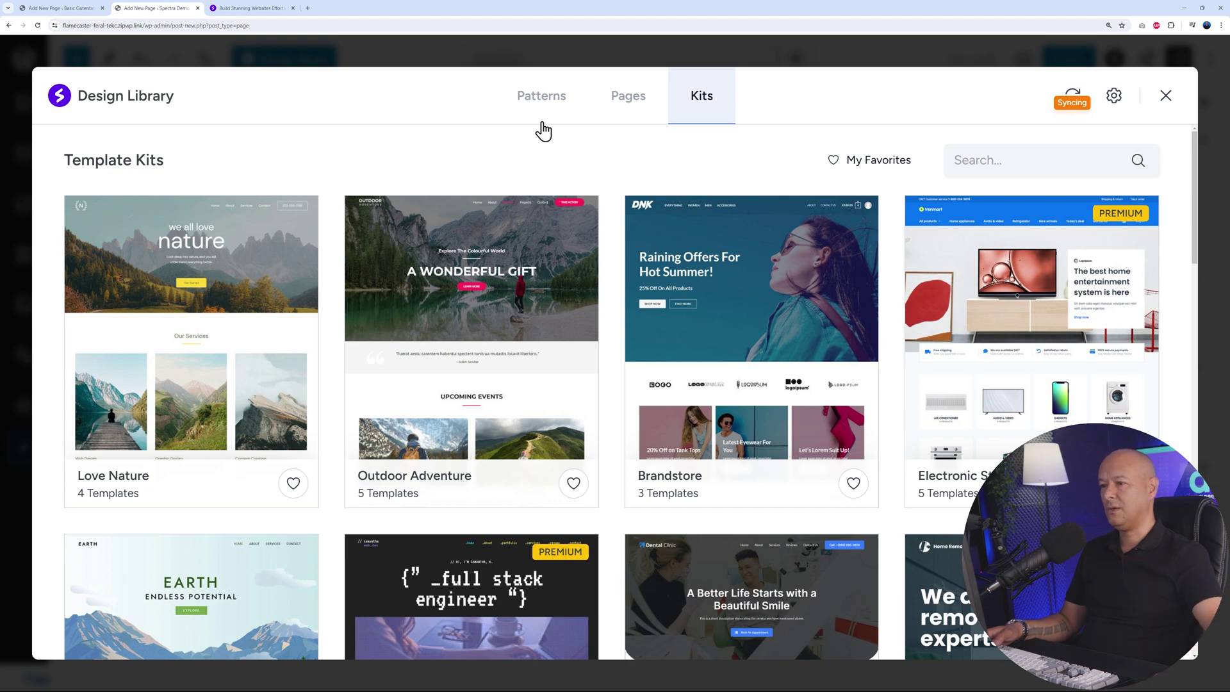
click(1165, 96)
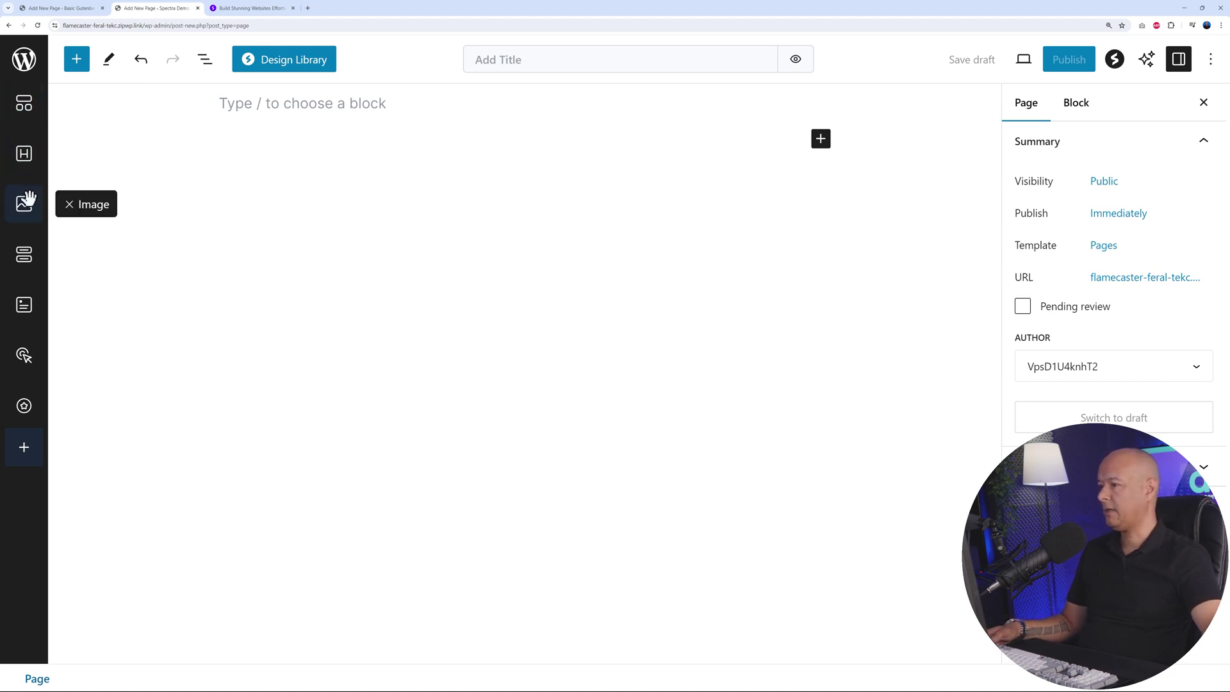
Add the FAQ block to the Spectra quick action bar
click(26, 452)
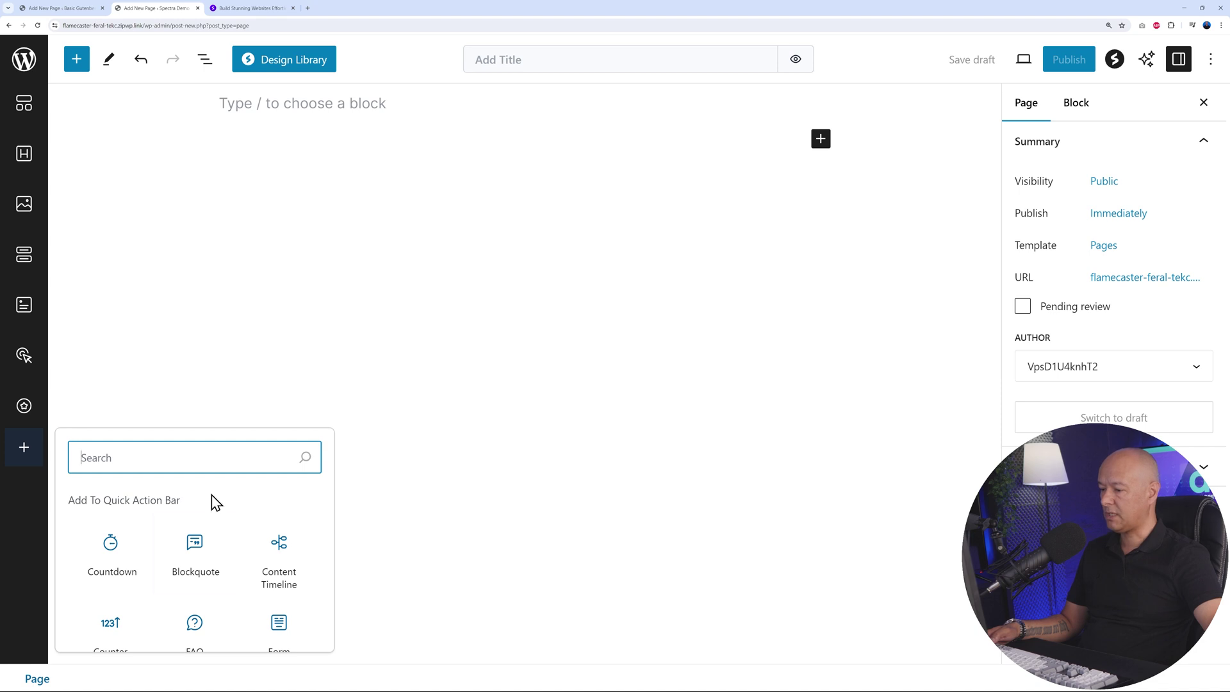
scroll(231, 568, down, 1)
click(196, 585)
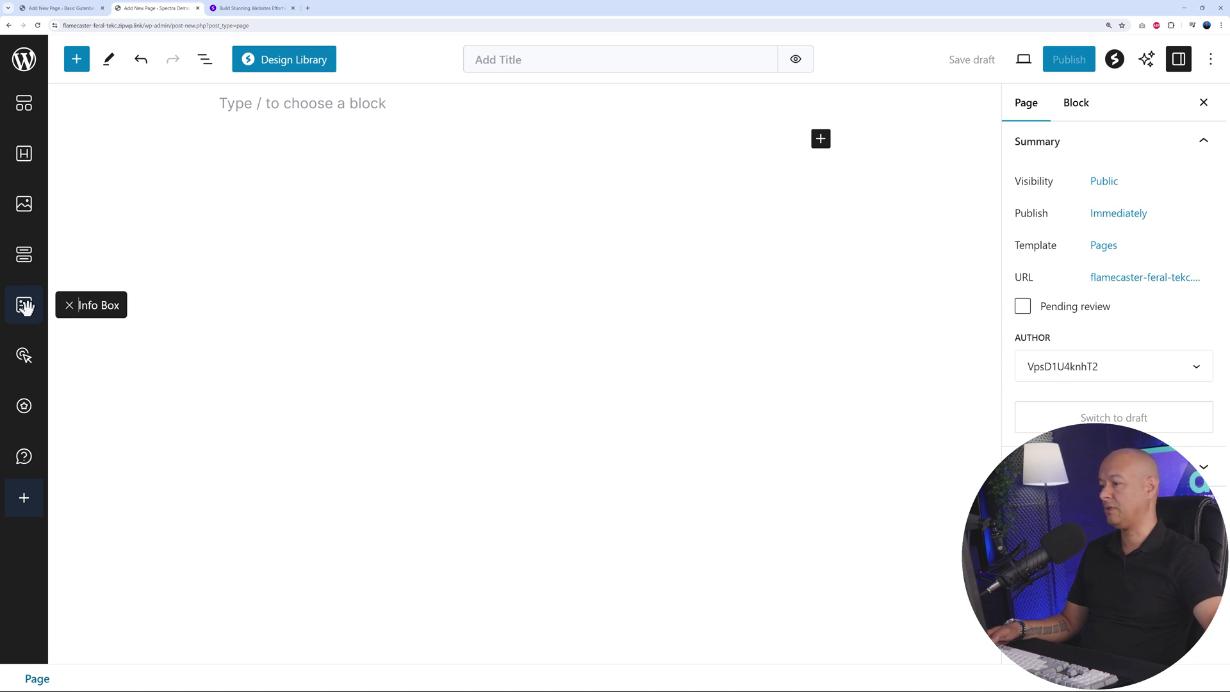
Remove the Info Box block from the Spectra quick action bar, and find it by searching "info" to add it back
click(70, 305)
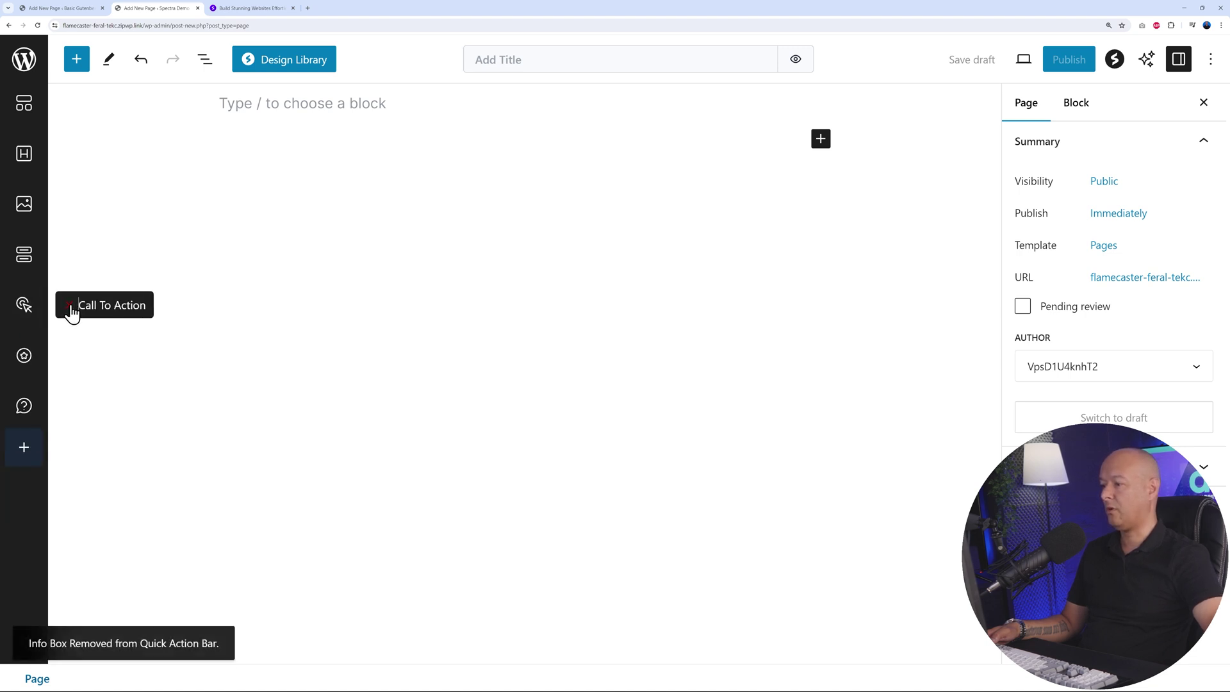
click(25, 455)
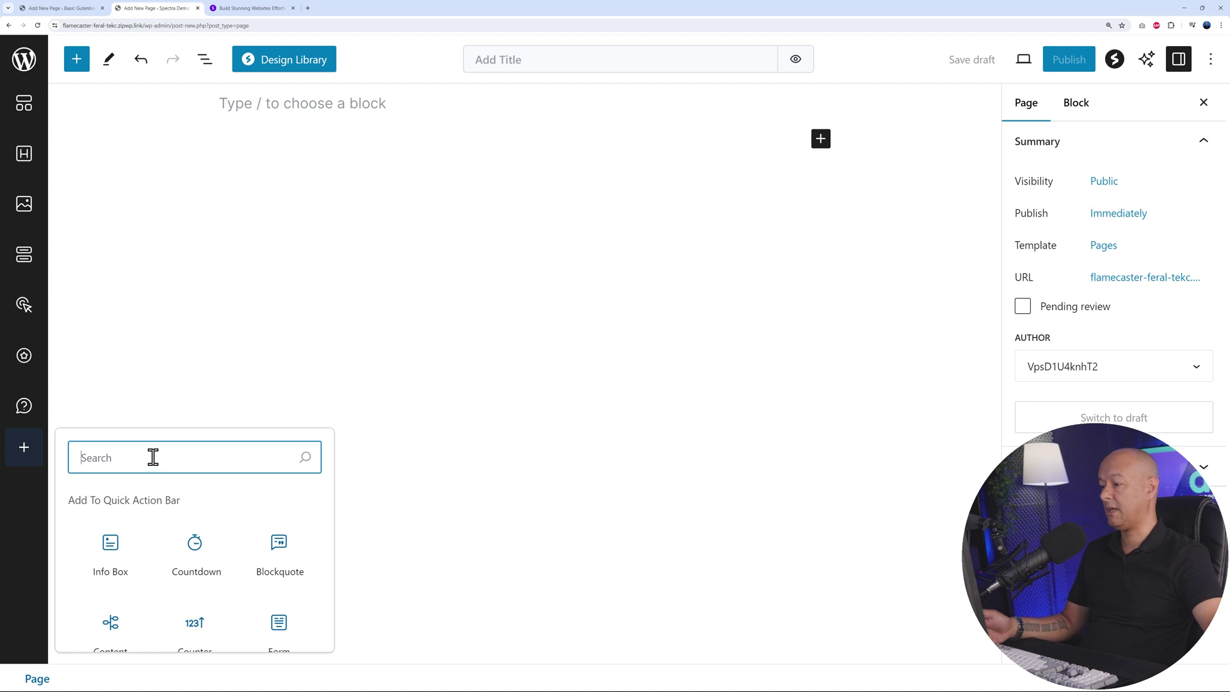
text(info)
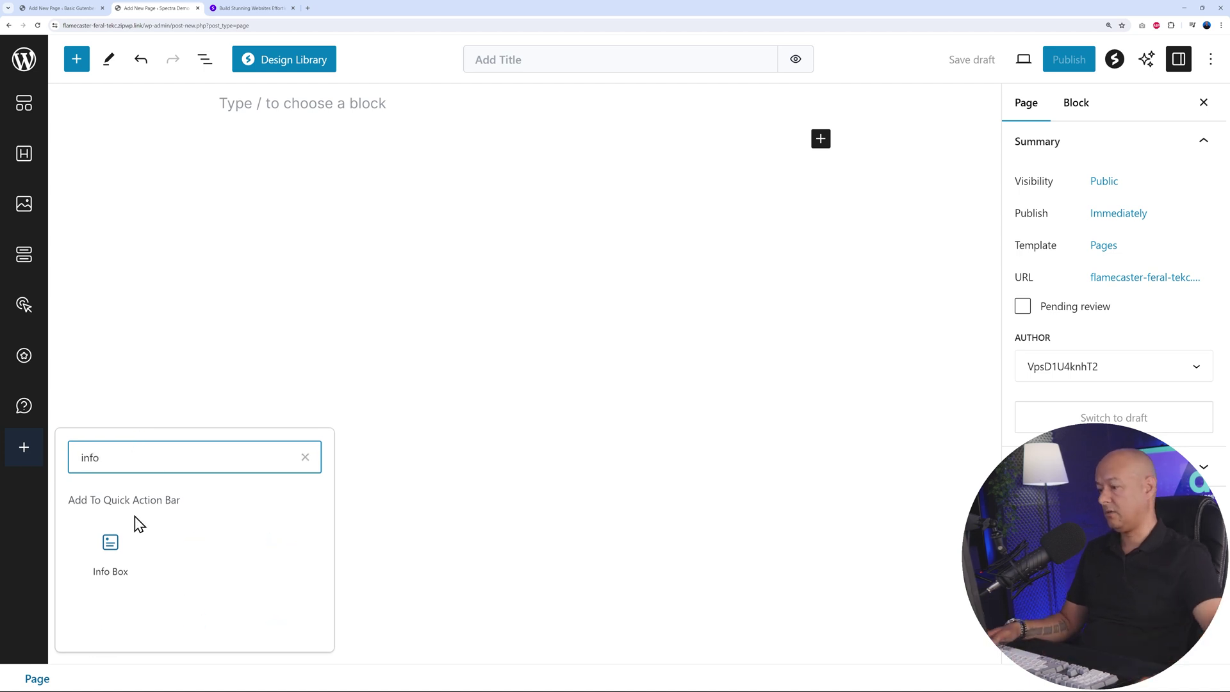
click(115, 547)
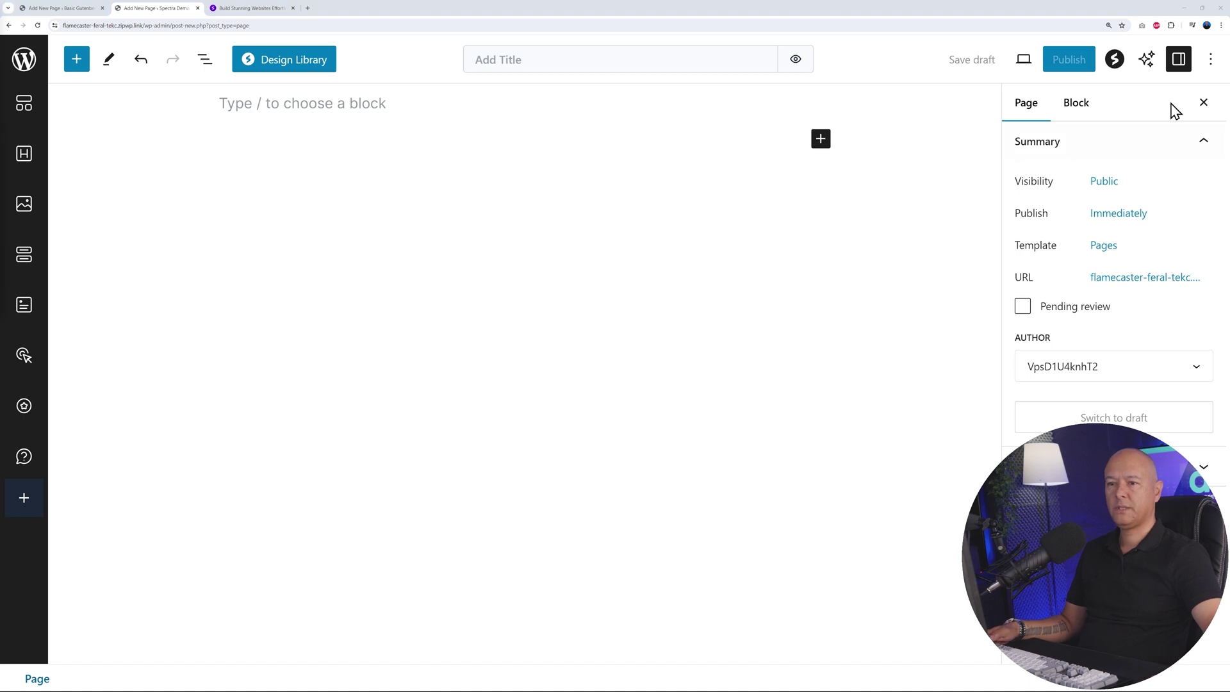
Review the Spectra Page Settings and the AI Assistant's features, and close the assistant
click(1116, 64)
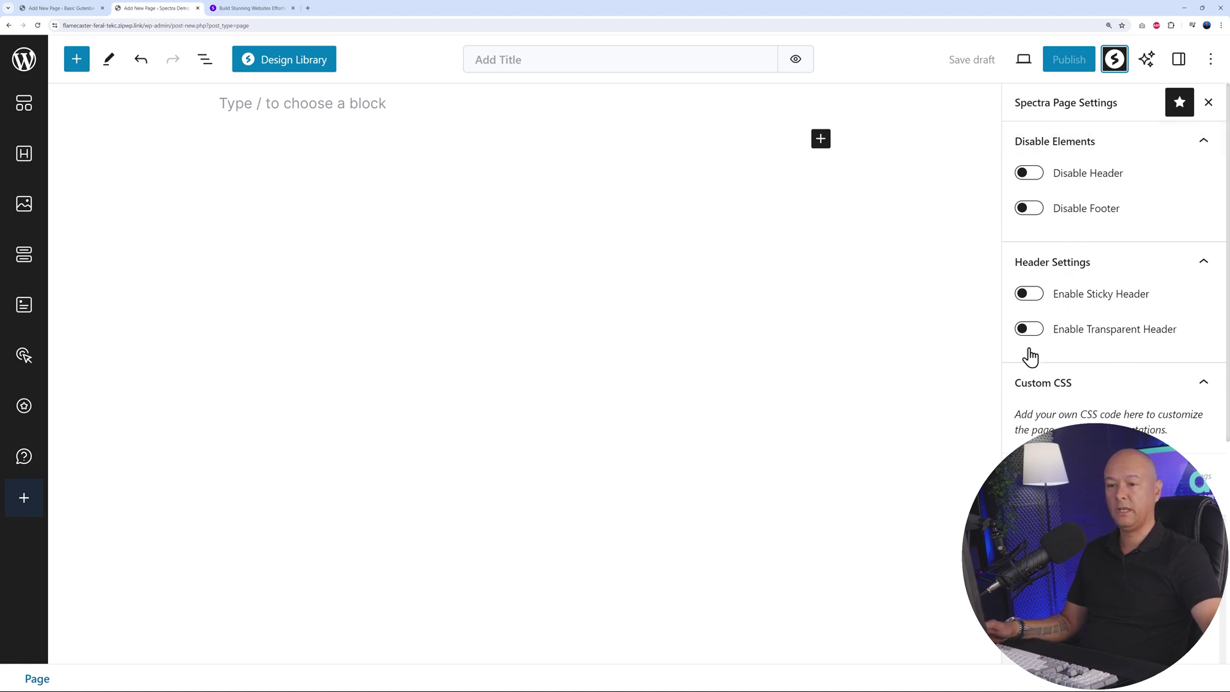
click(1147, 59)
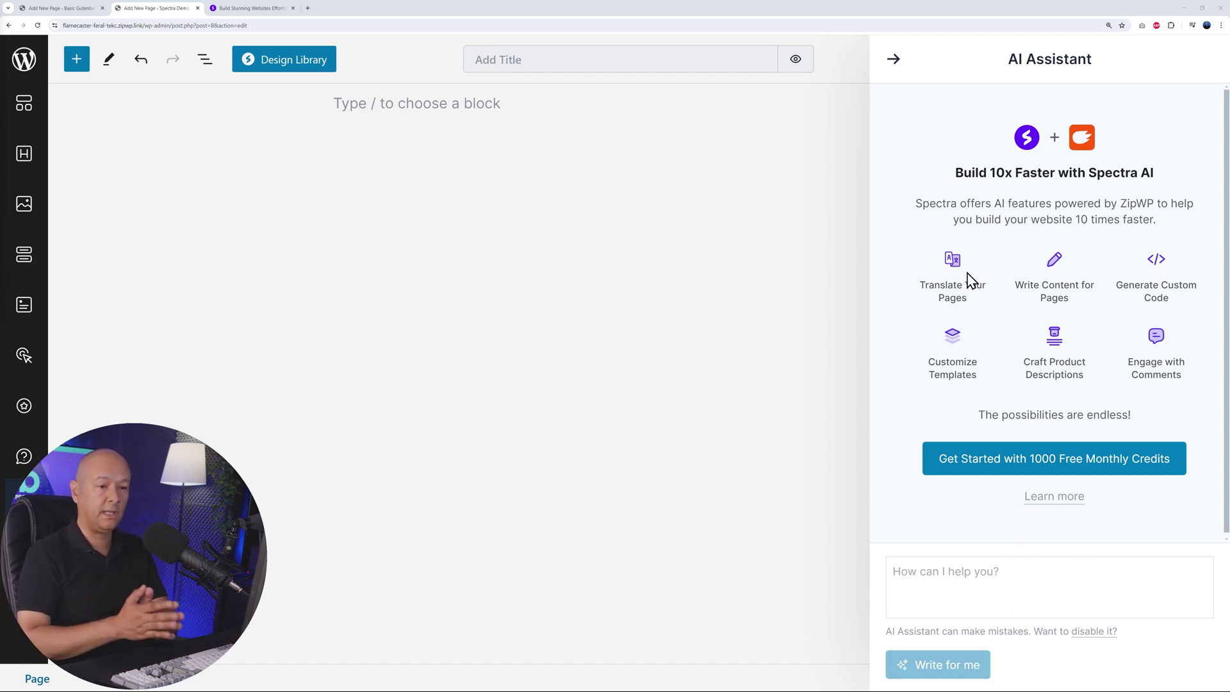
click(893, 59)
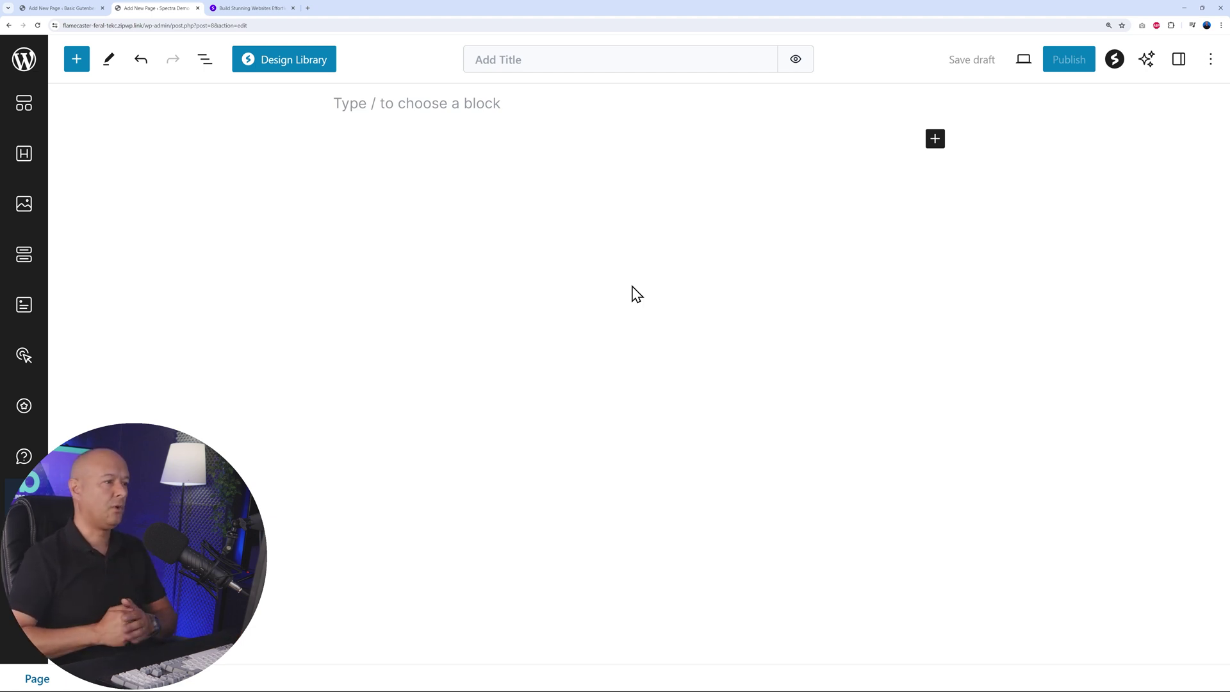
Examine the Heading block's settings on the Basic Gutenberg site's Test Page, and return to the Spectra Demo page
click(69, 11)
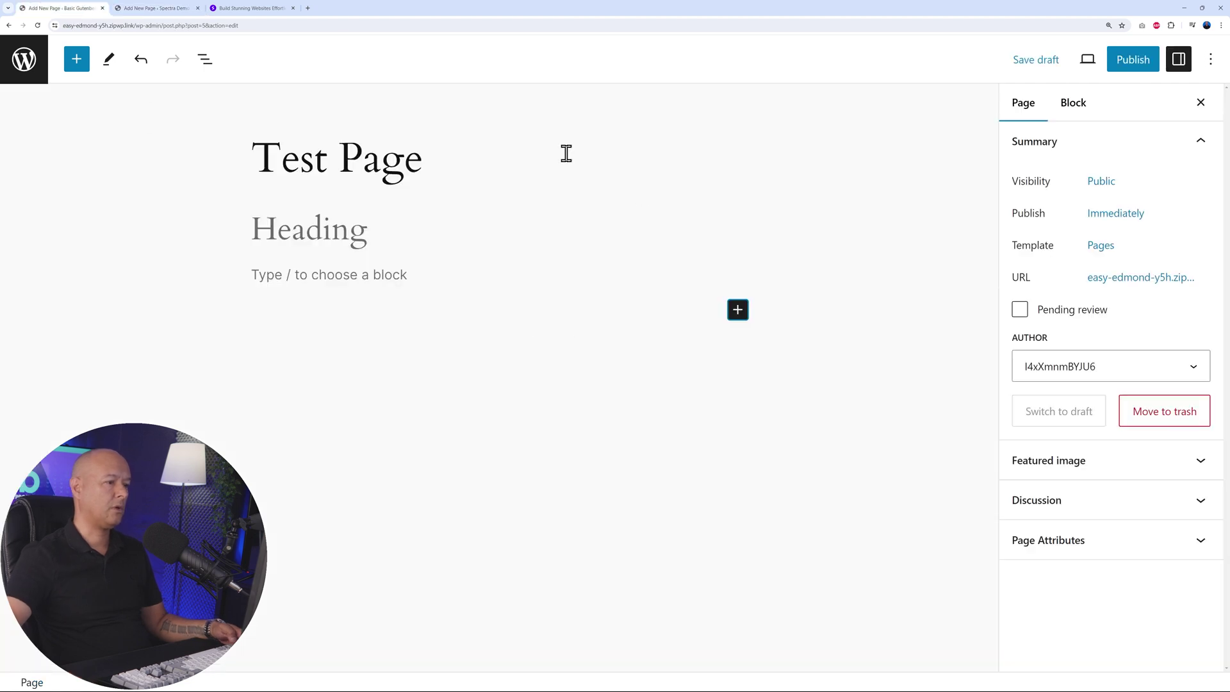
click(353, 236)
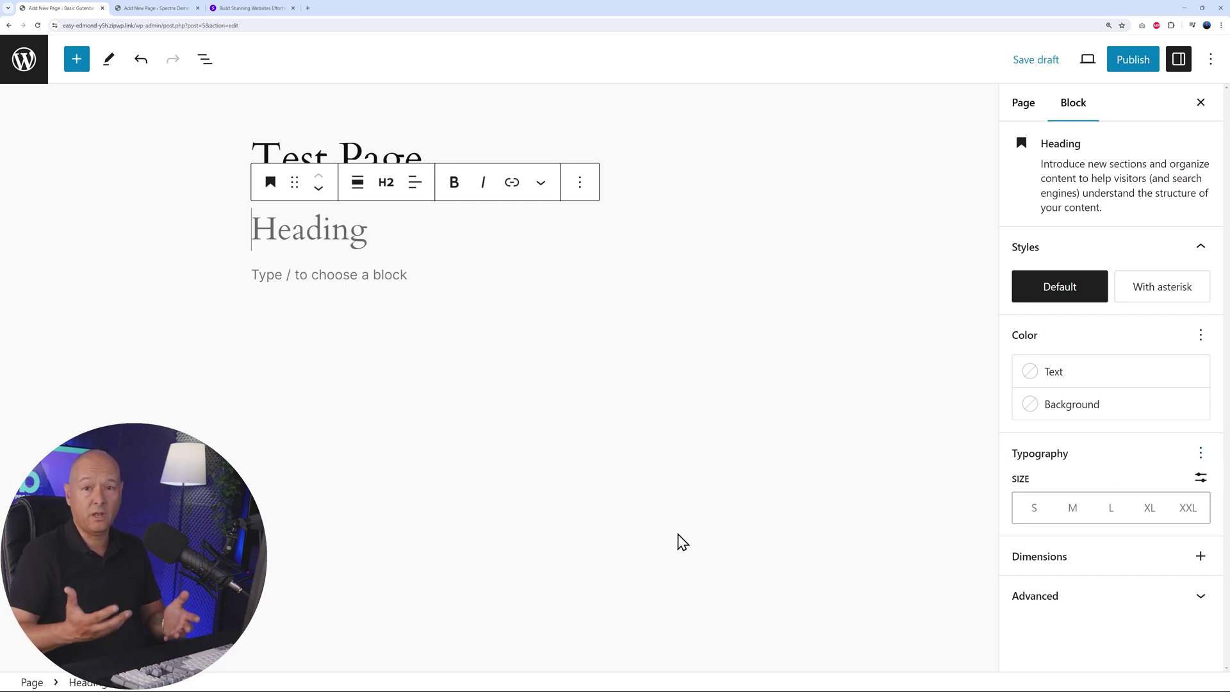
click(159, 11)
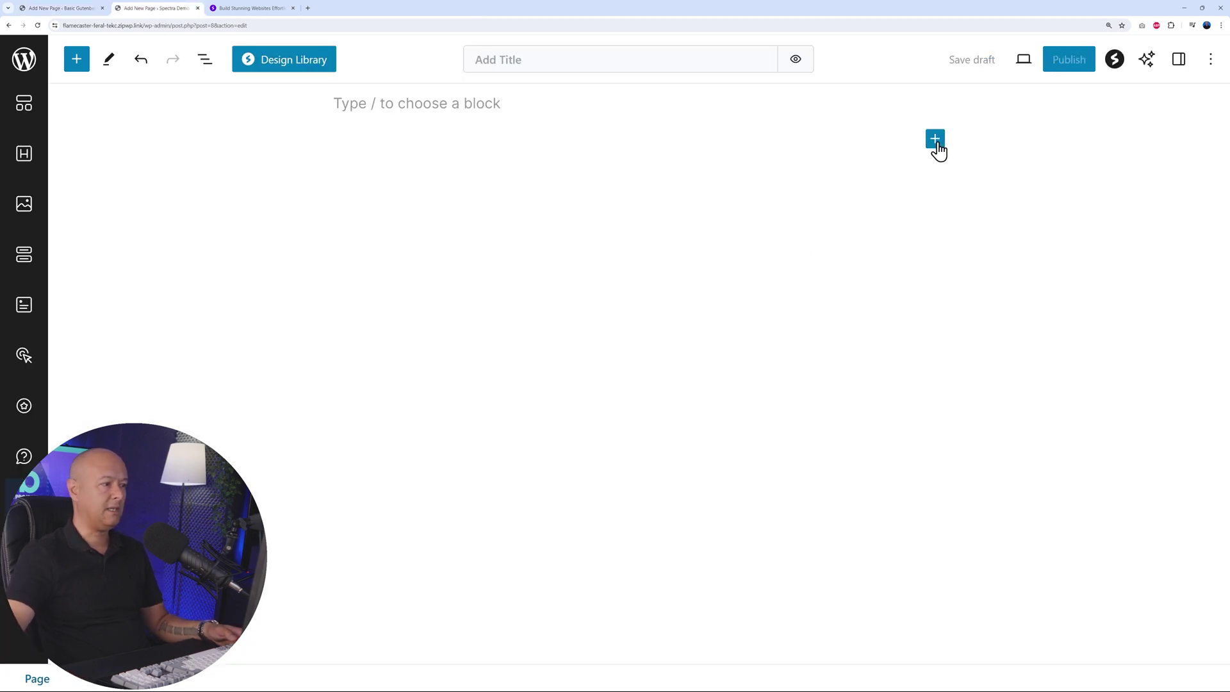
Add a Spectra Heading block and compare its General, Style and Advanced settings with those of the Basic Gutenberg heading
click(25, 154)
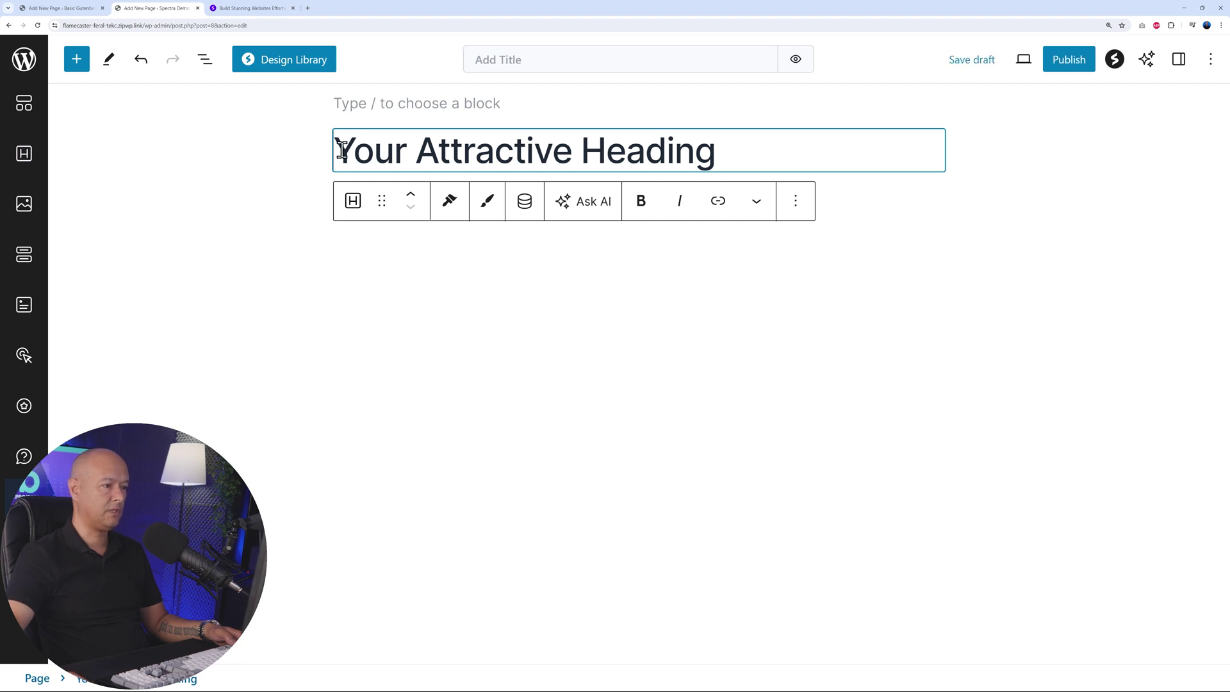
click(1177, 61)
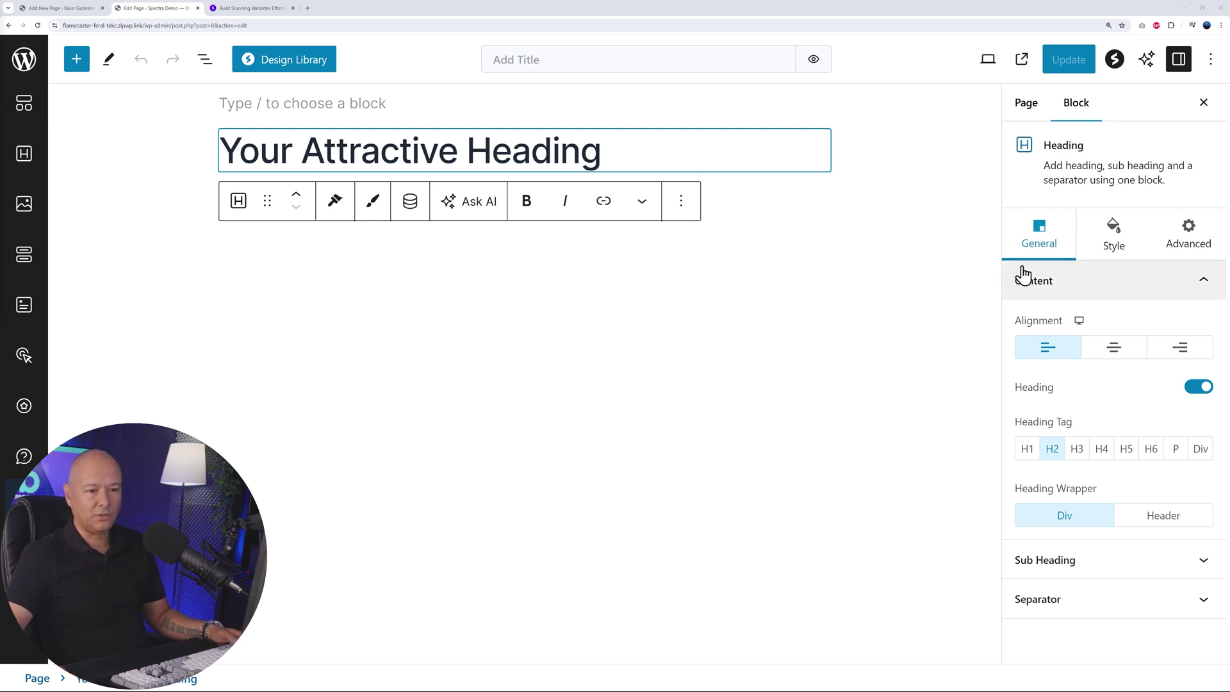
click(1114, 252)
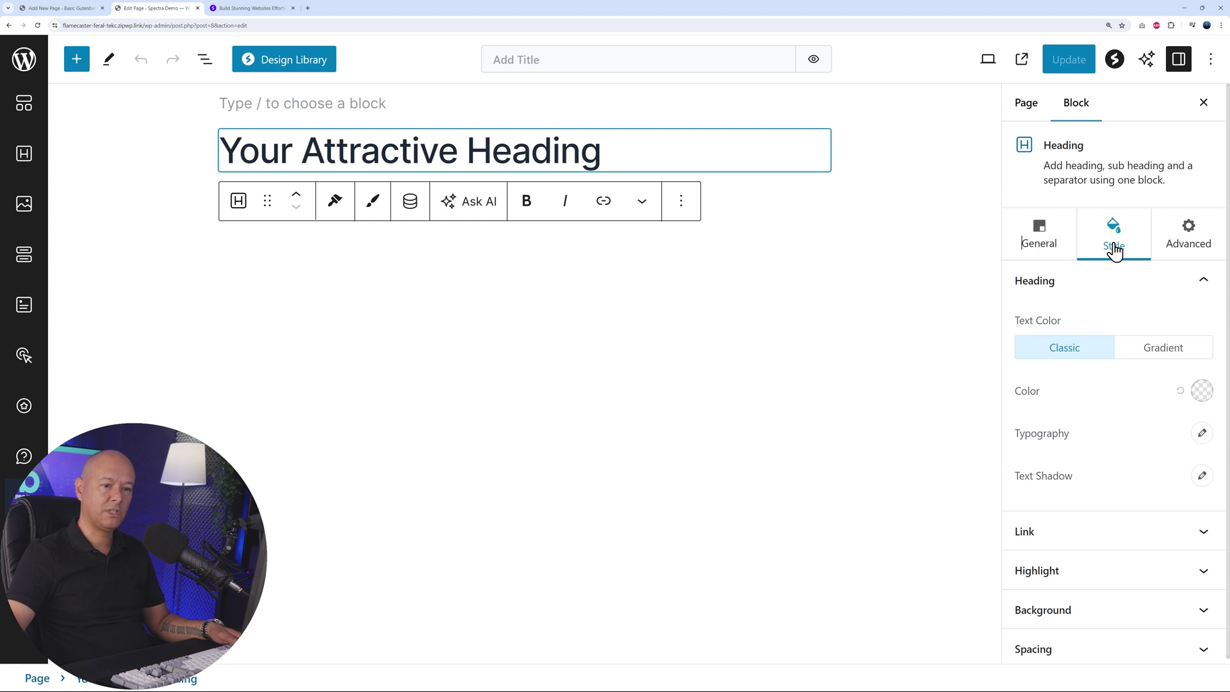
click(1185, 250)
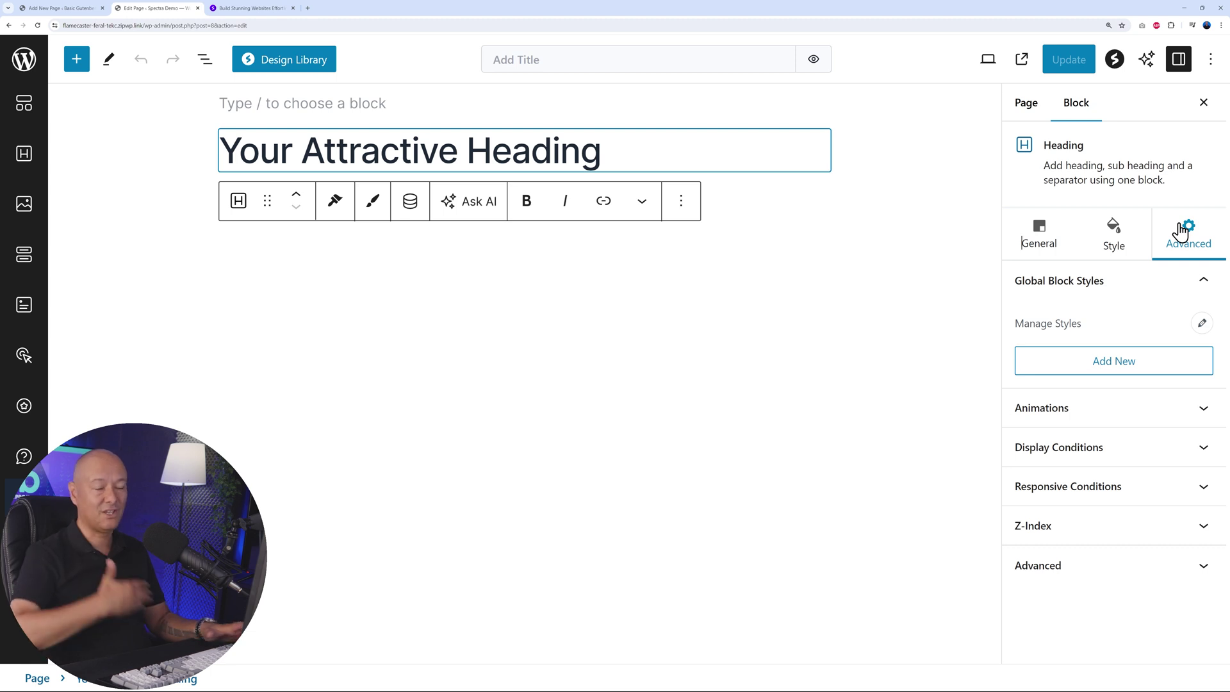
click(62, 13)
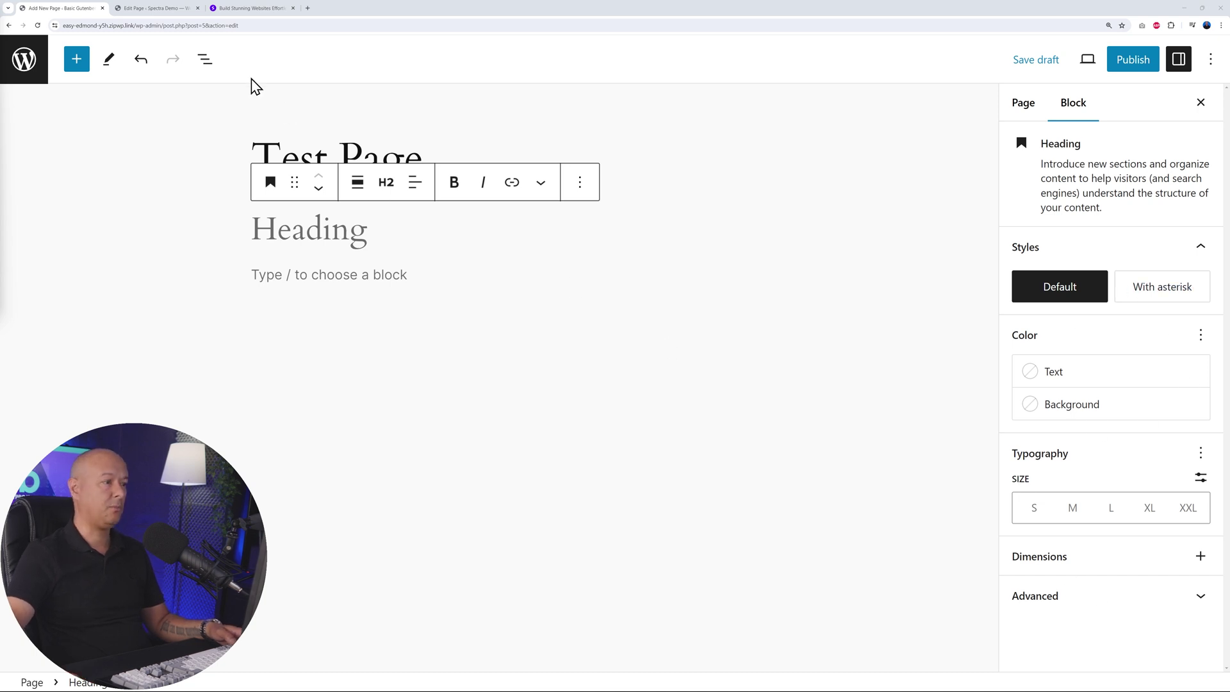
click(172, 11)
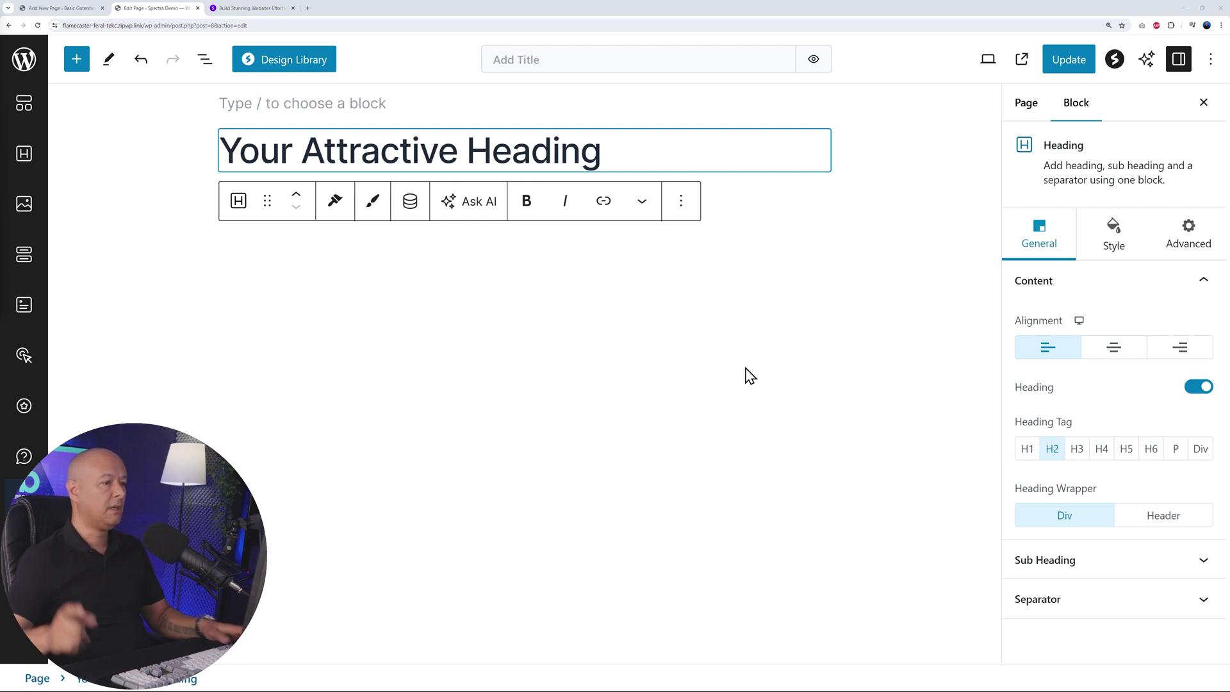
Delete the Heading block from the Spectra Demo page
click(681, 203)
click(737, 598)
click(540, 307)
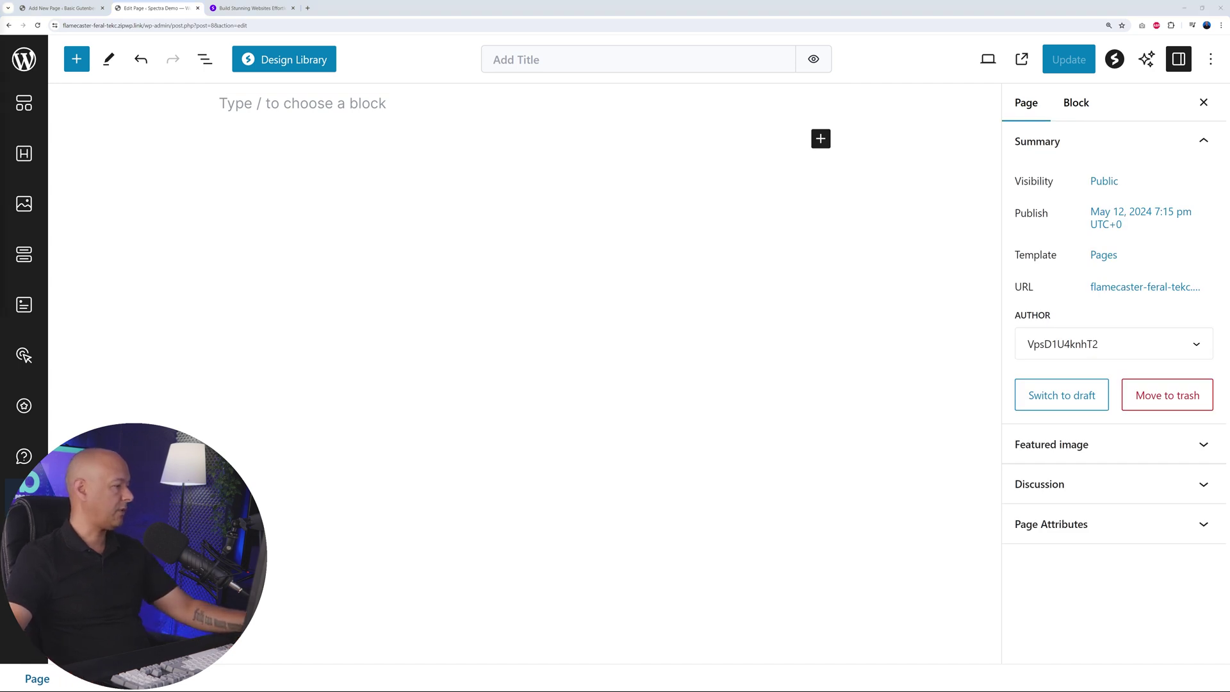
Browse the Spectra Demo editor's available blocks, pattern categories and media sources
click(77, 60)
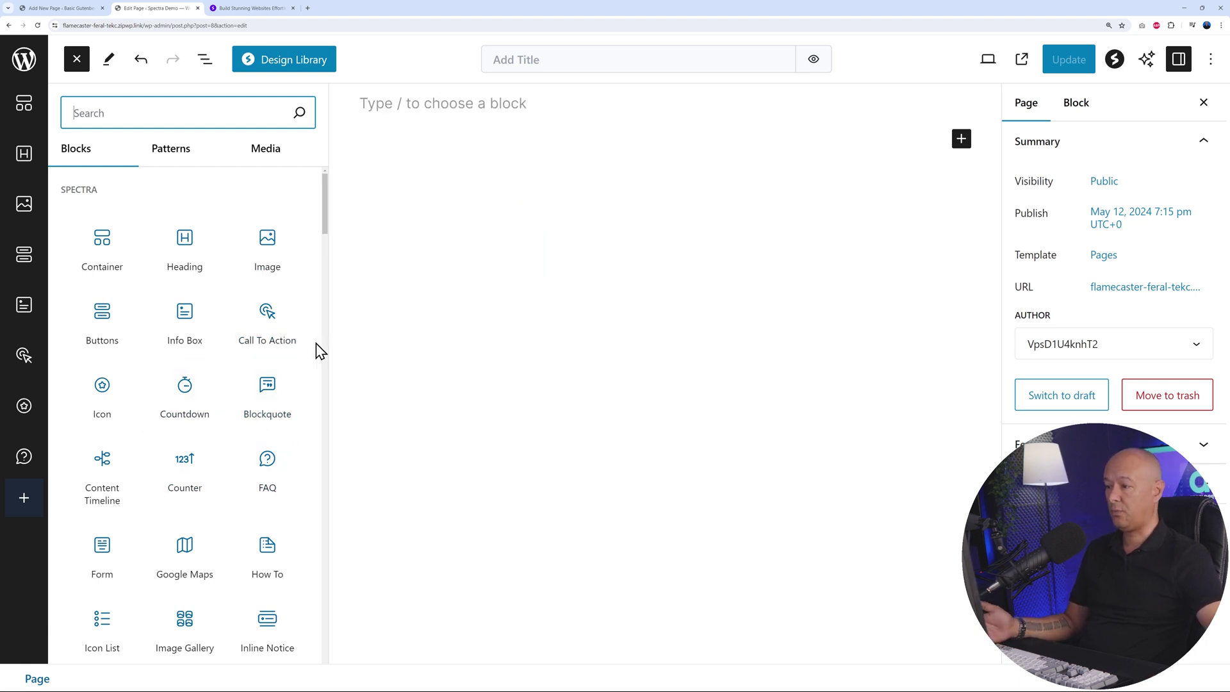
scroll(230, 417, down, 3)
scroll(218, 352, up, 3)
click(175, 165)
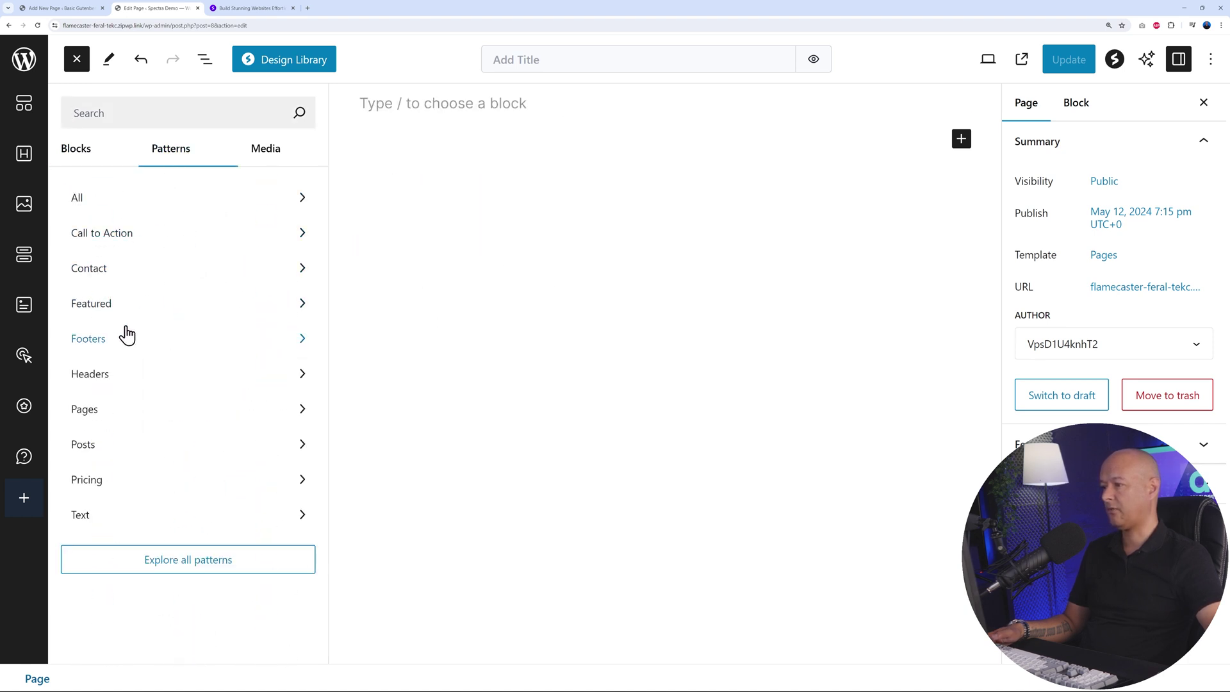
click(273, 157)
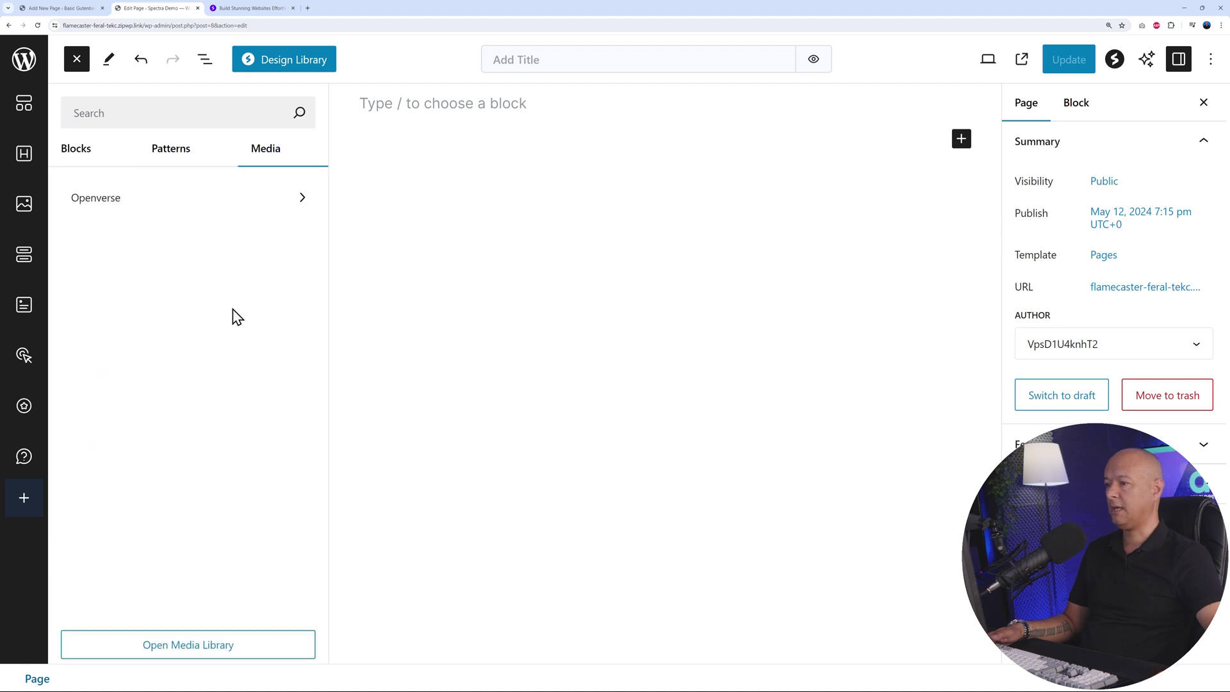
click(87, 164)
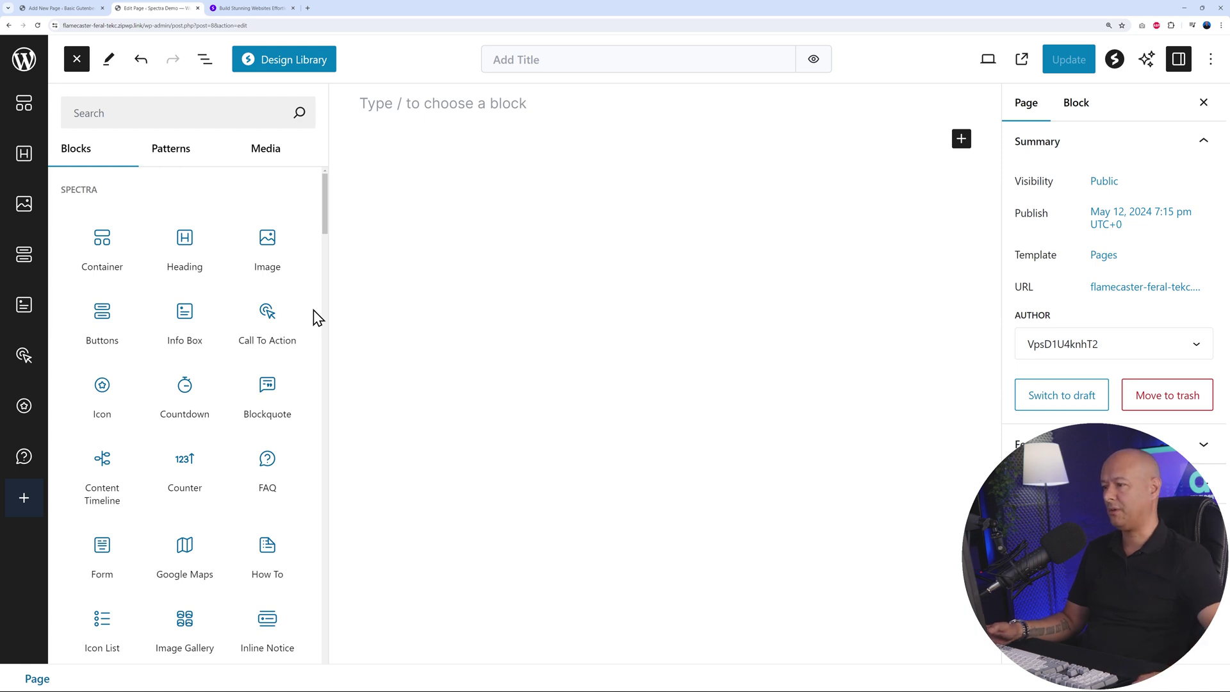
Add a Spectra Container with the four-cell layout of a wide and narrow cell above a narrow and wide cell
click(101, 242)
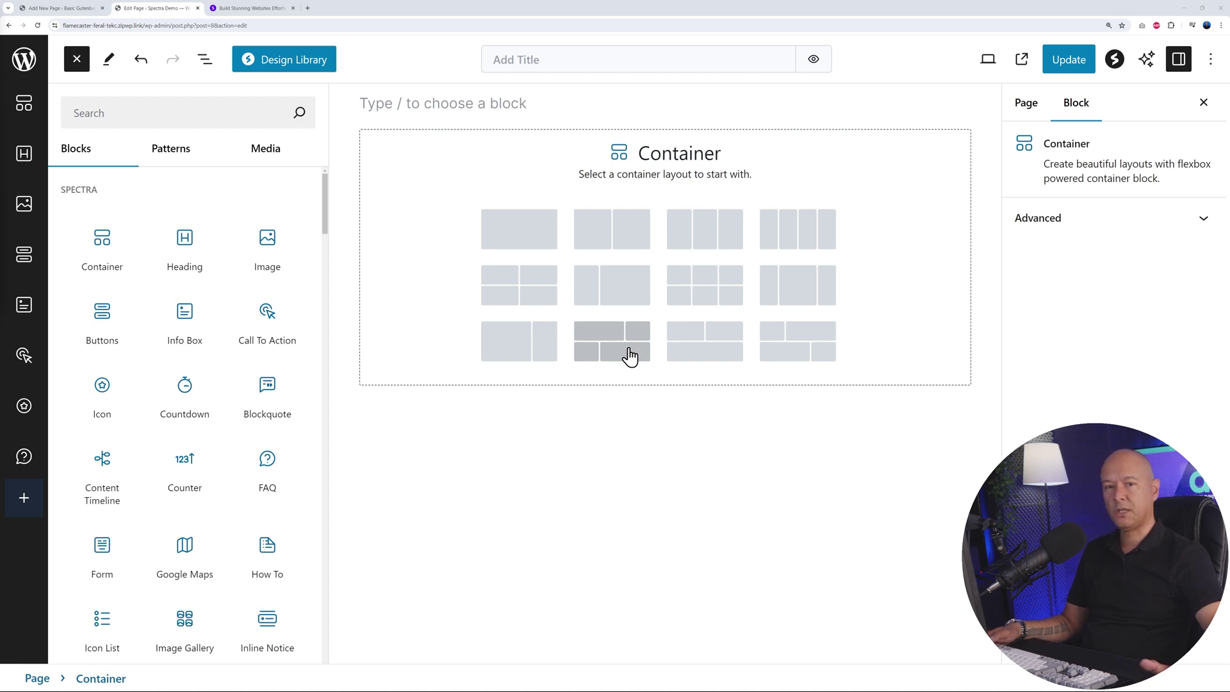
key(Escape)
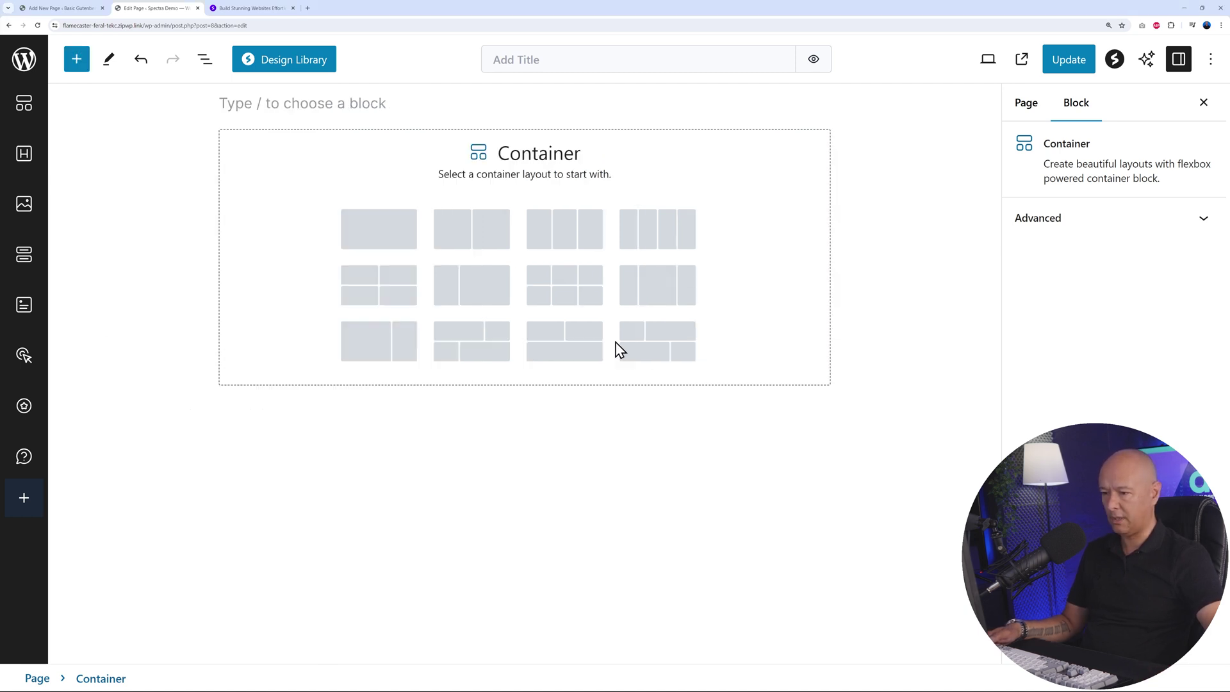
click(466, 341)
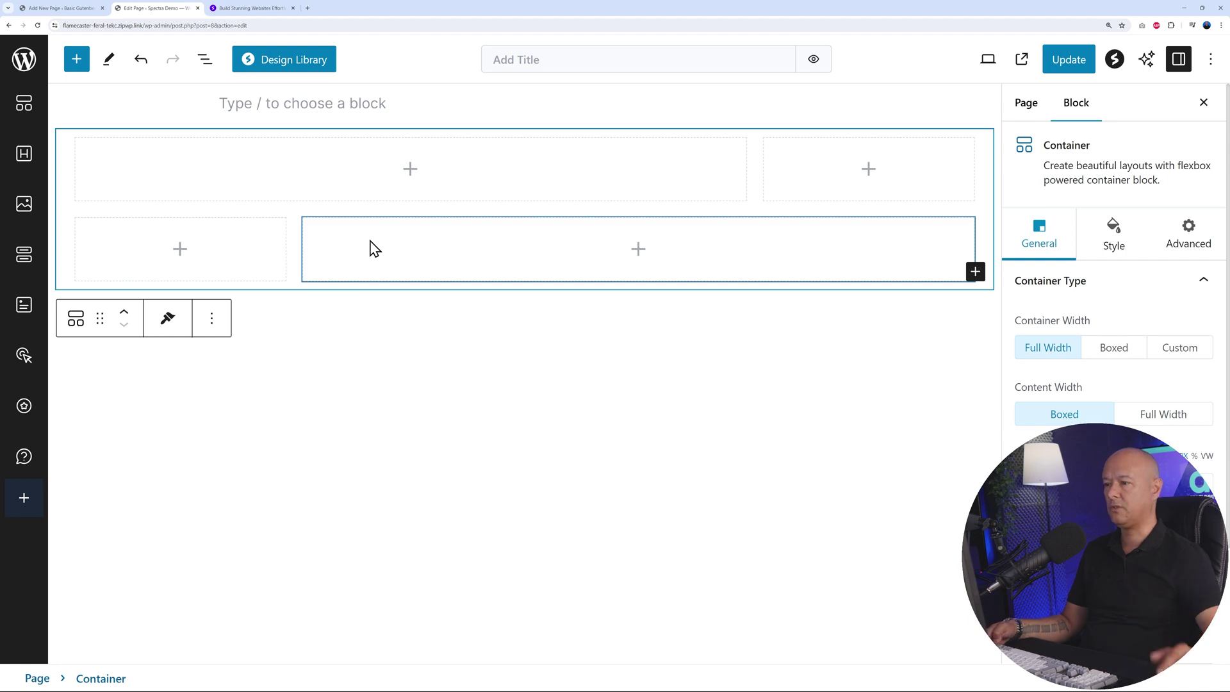
Examine the Design blocks available for layouts in the Basic Gutenberg site's Test Page editor
click(49, 9)
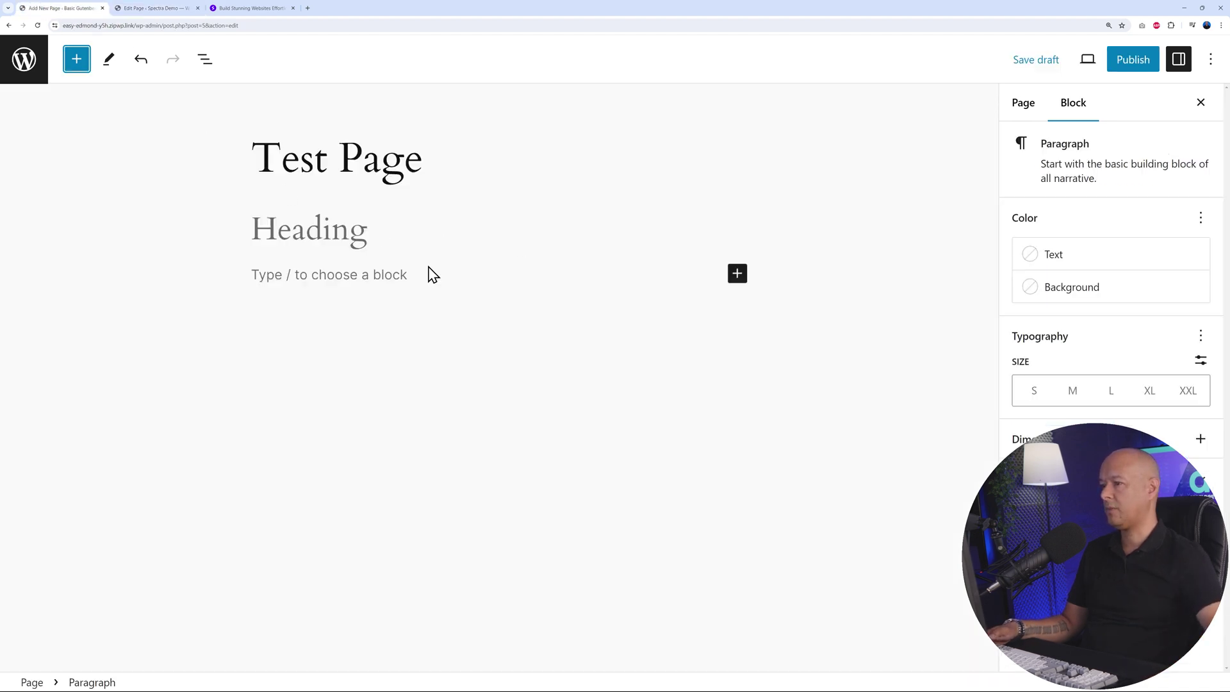
click(77, 59)
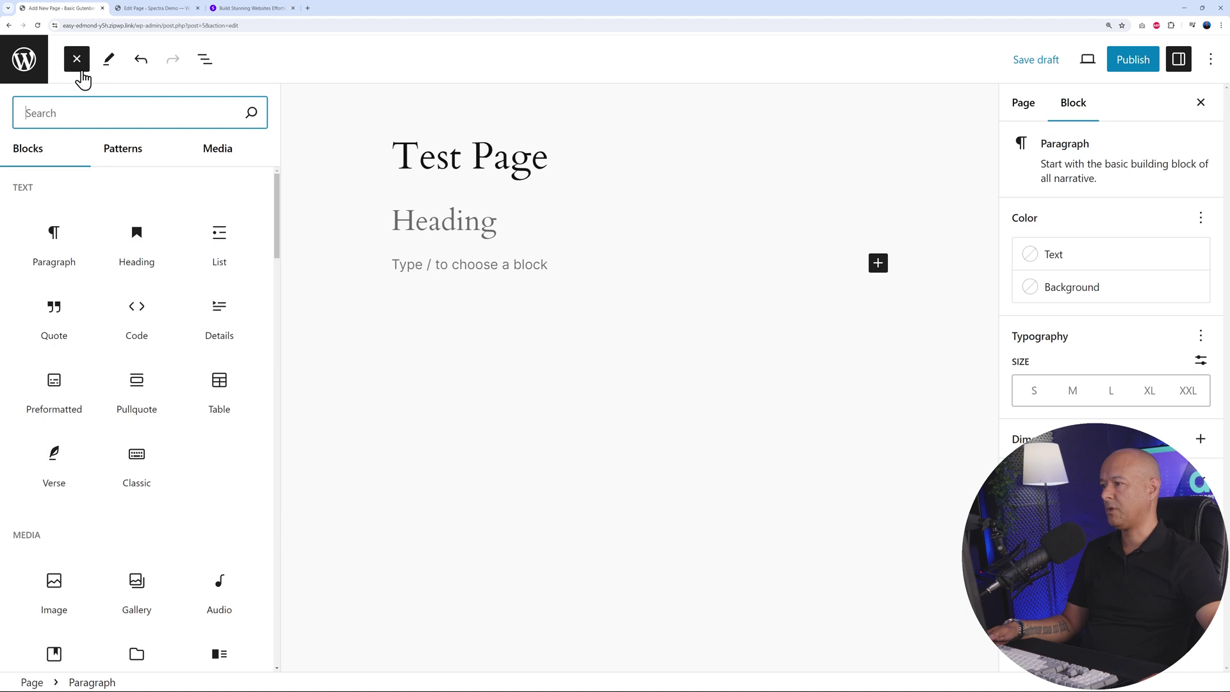
scroll(250, 453, down, 4)
scroll(251, 460, down, 3)
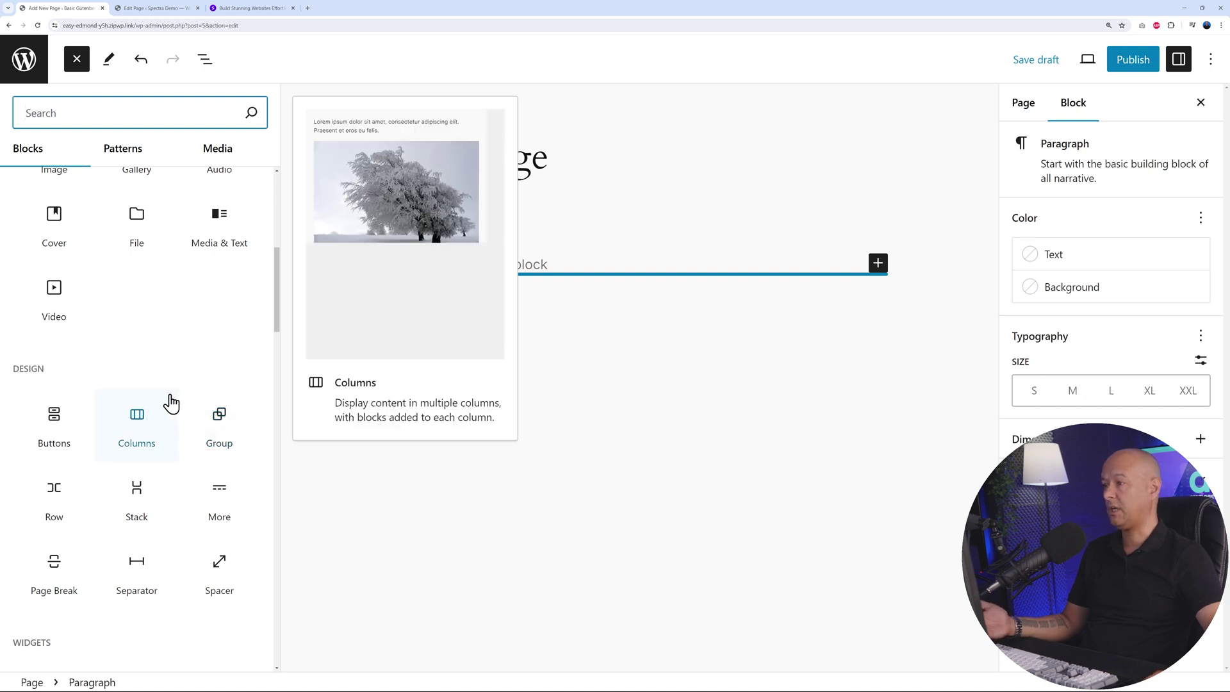
On the Spectra Demo page, set the container's content box width to 1200 px and minimum height to 420 px, and enable Equal Height
click(153, 8)
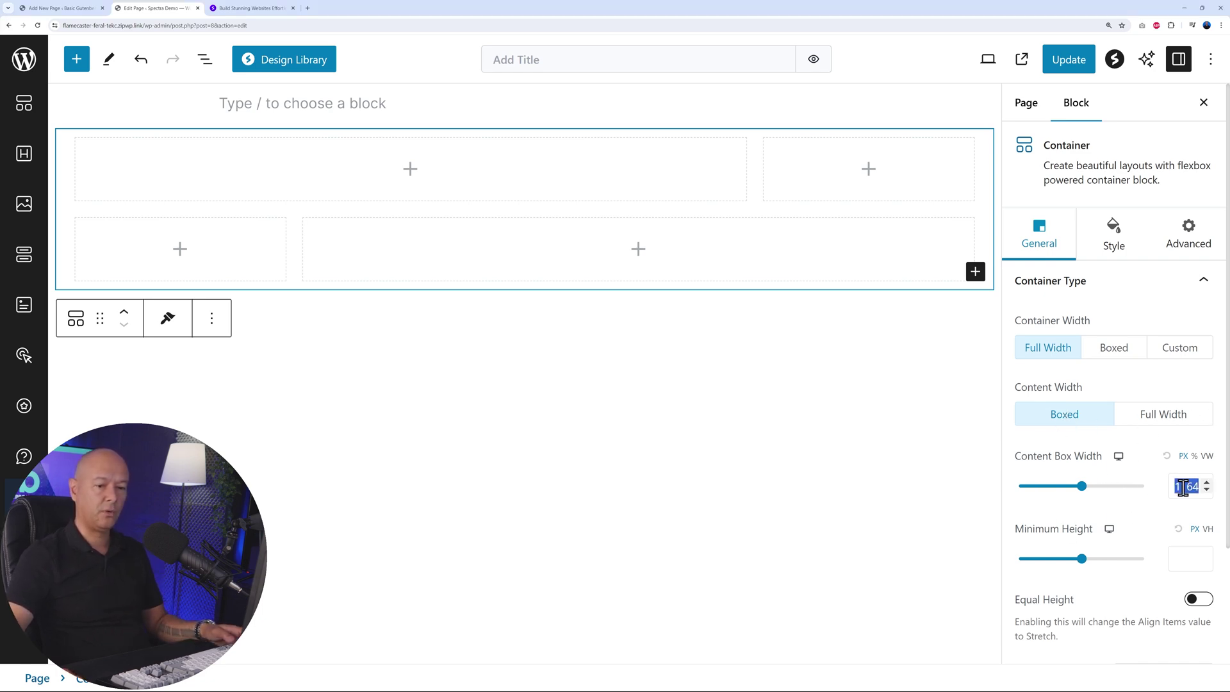
text(1200)
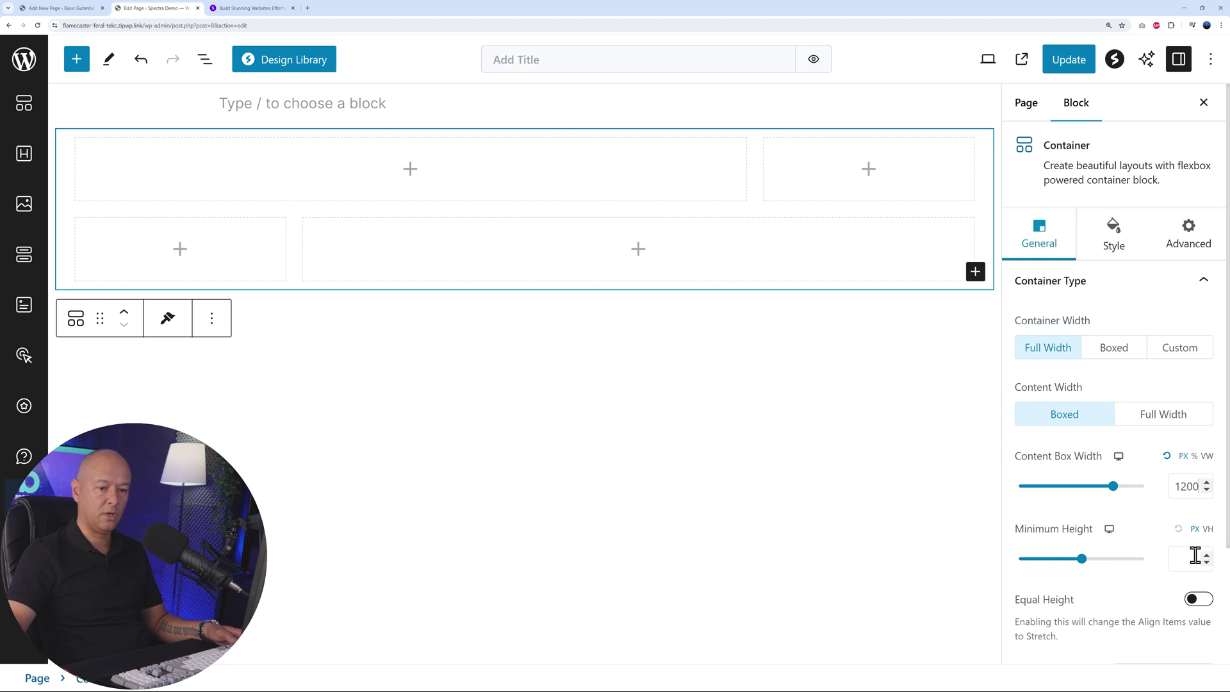
text(420)
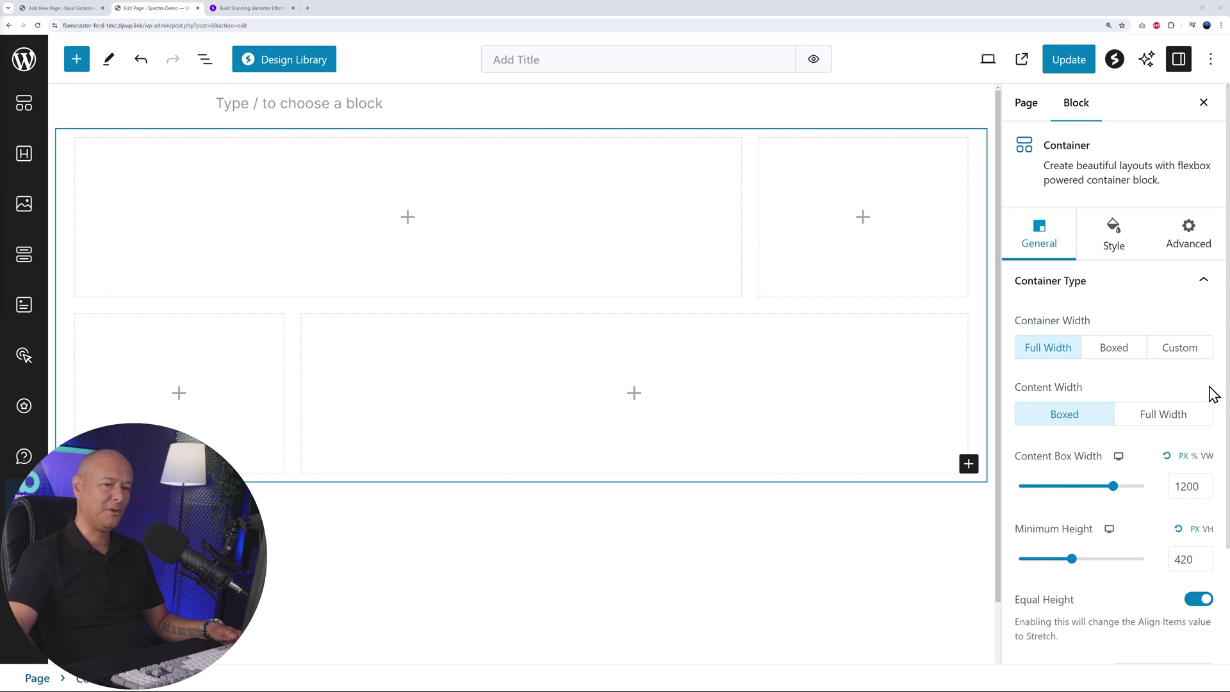
Review the container's flex layout options and set its direction to column
scroll(1211, 392, down, 2)
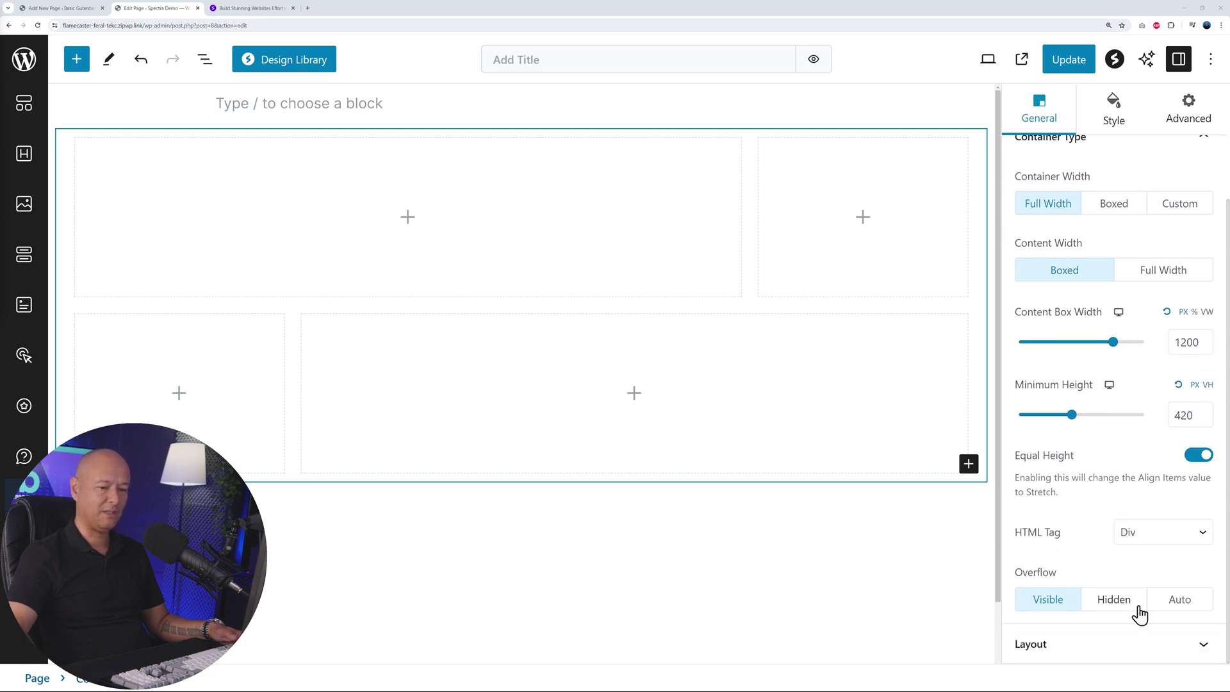
click(1202, 646)
scroll(1191, 576, down, 2)
scroll(1187, 525, up, 2)
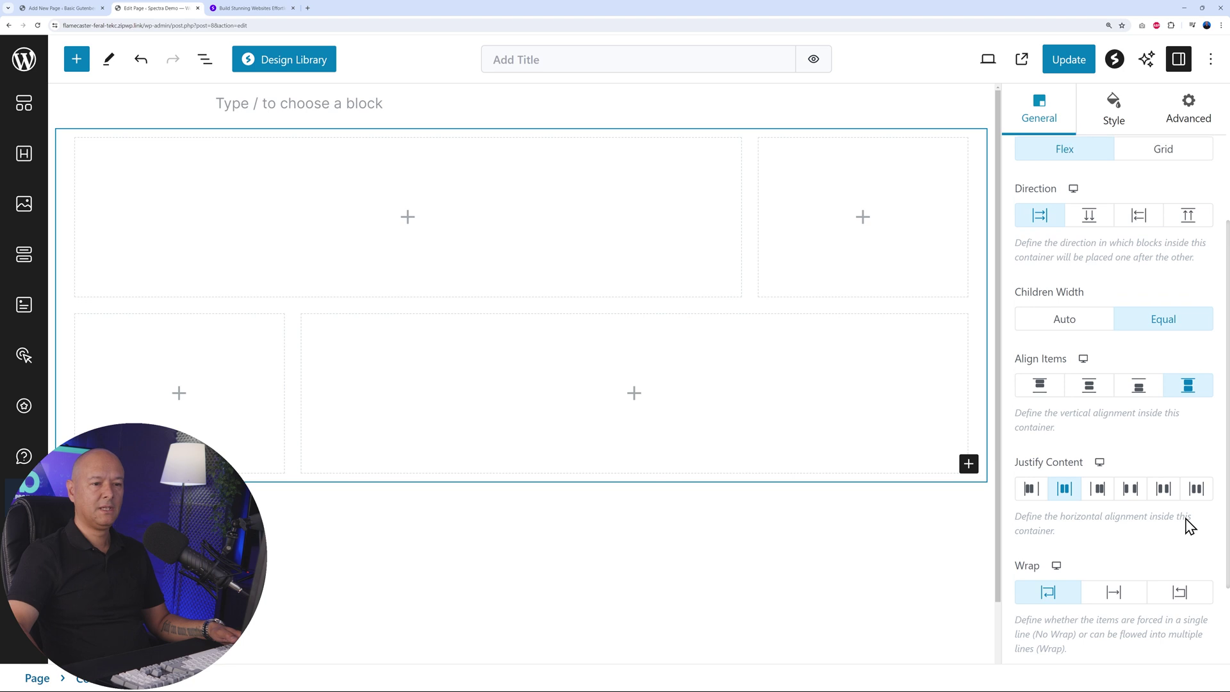
scroll(1185, 517, down, 1)
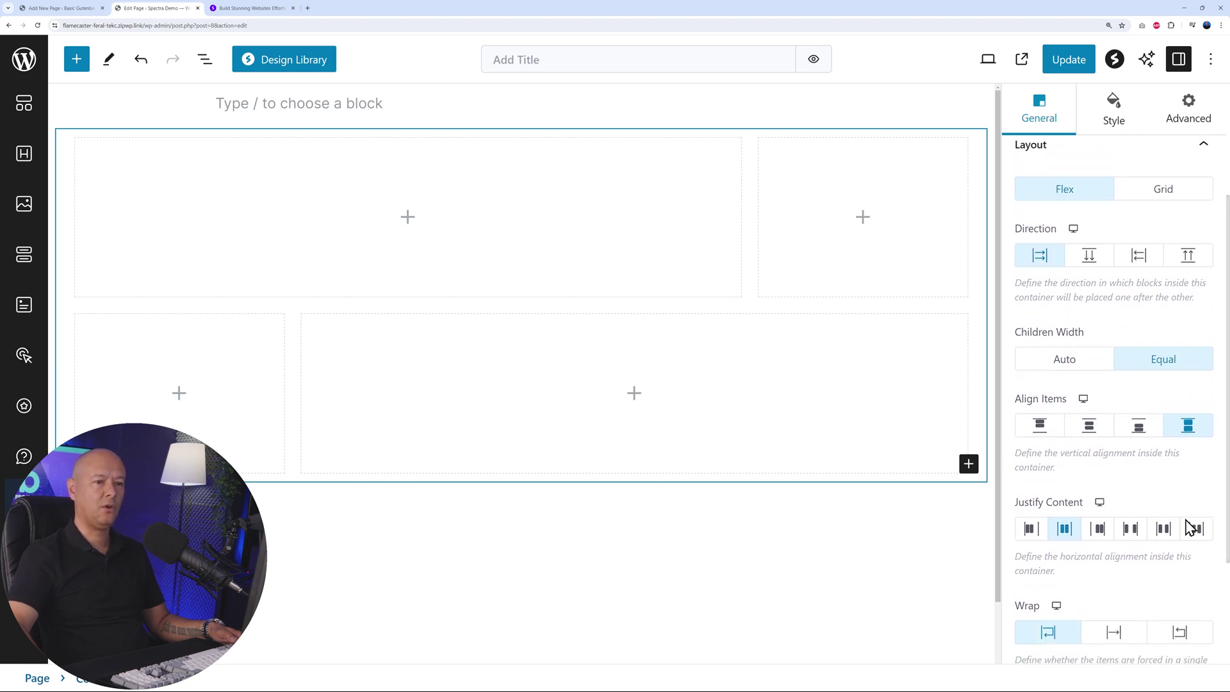
scroll(1191, 526, up, 1)
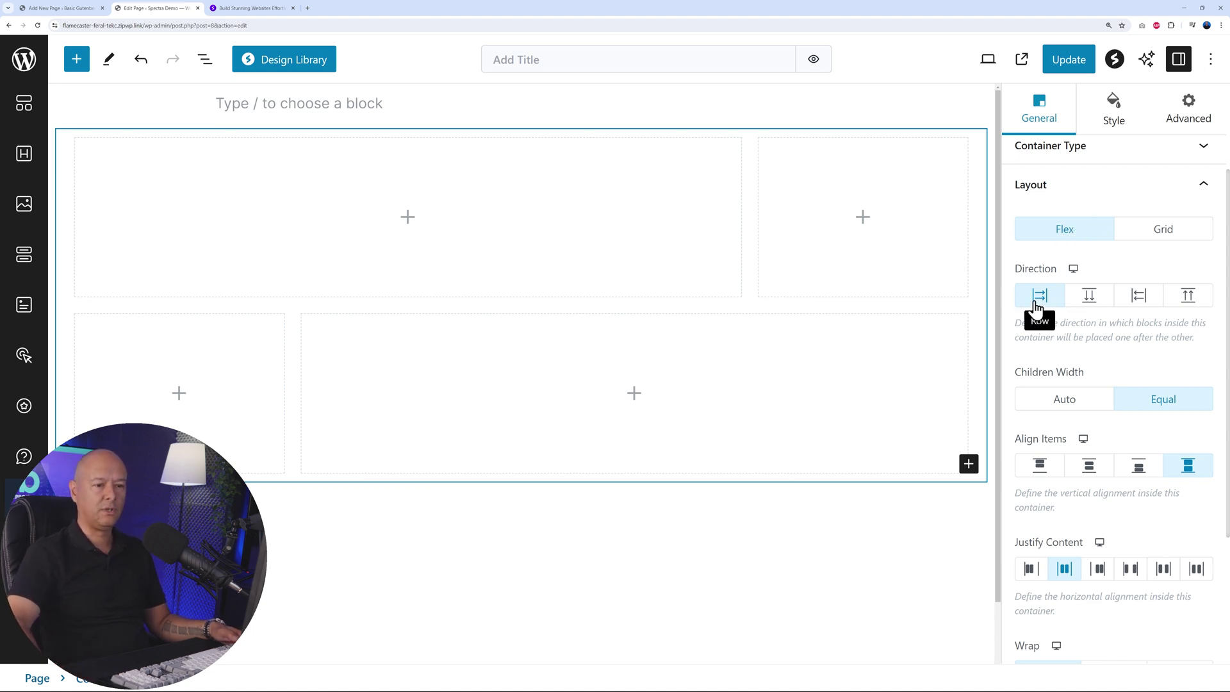
click(1085, 302)
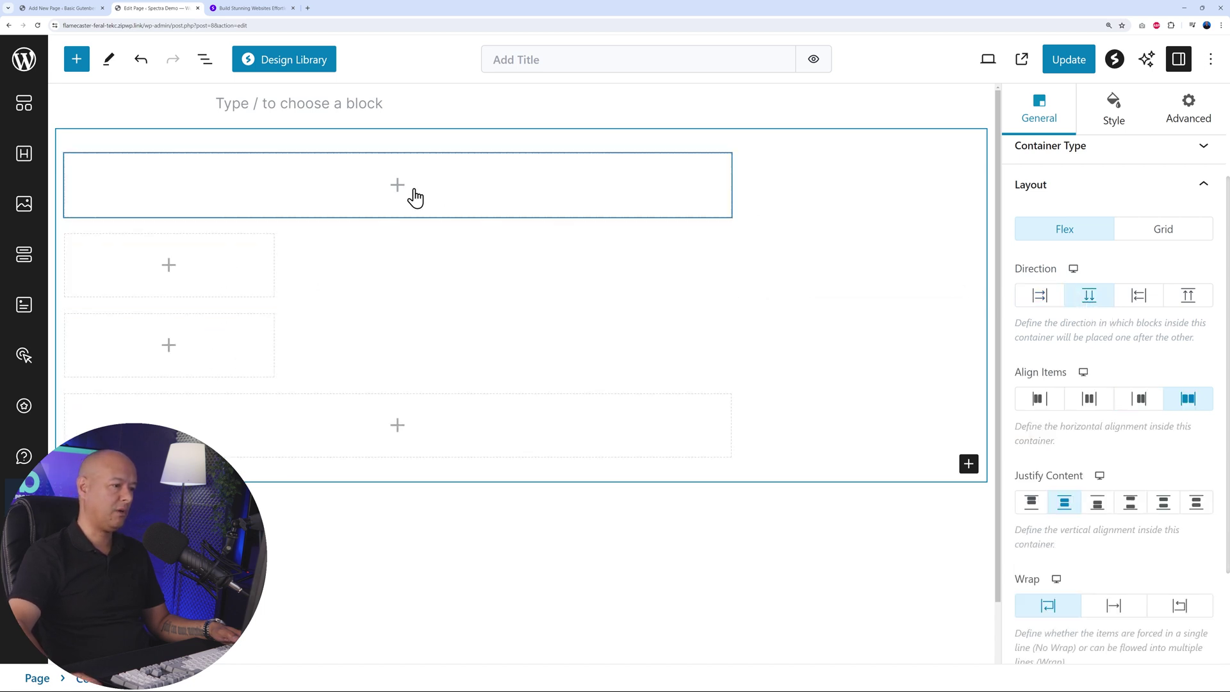
Try the reversed row and reversed column directions on the container and set its flex direction to row
click(1139, 299)
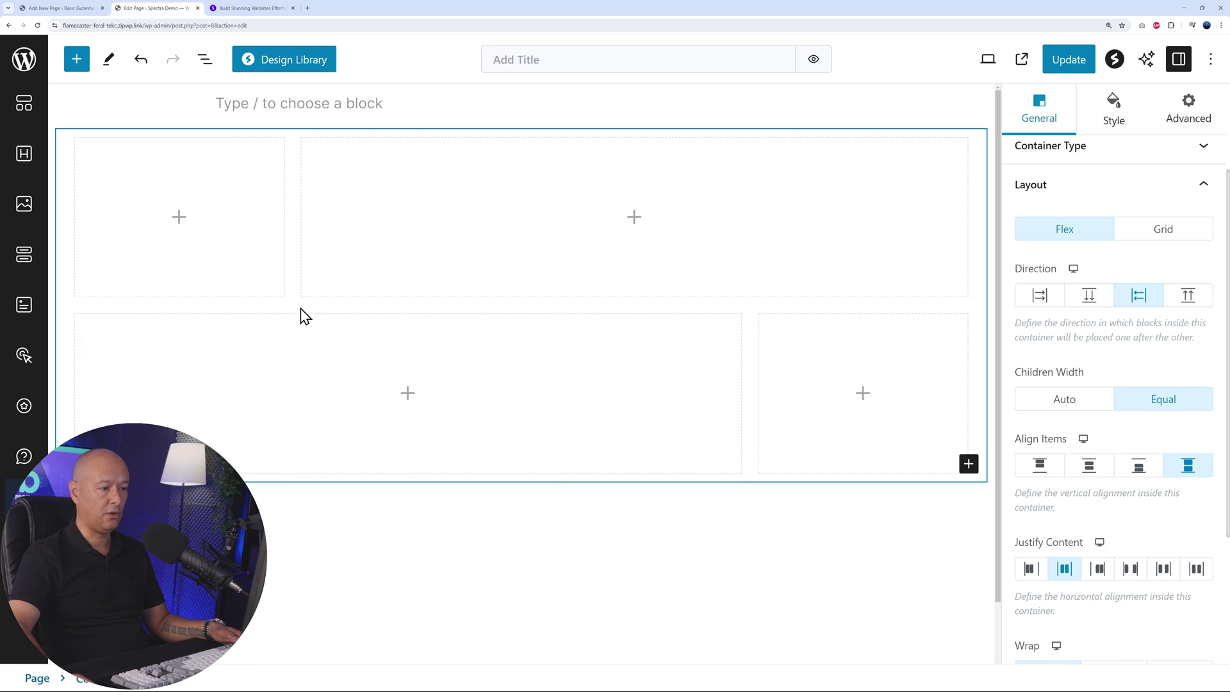
click(1189, 297)
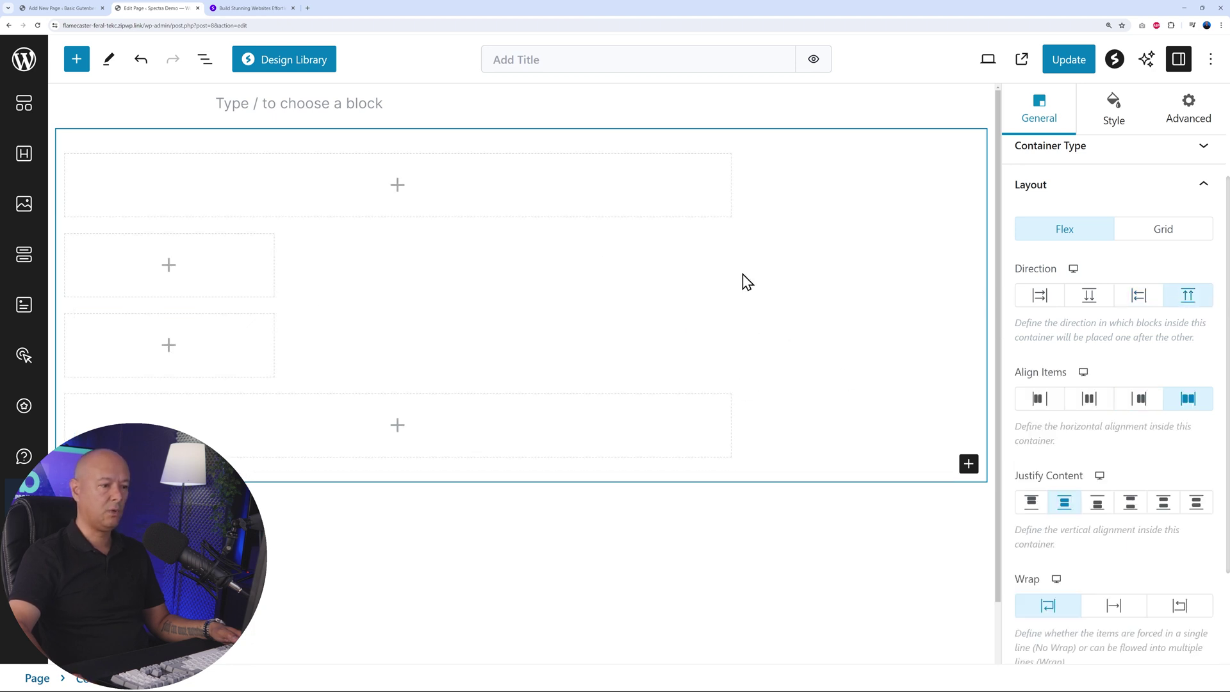
click(1042, 300)
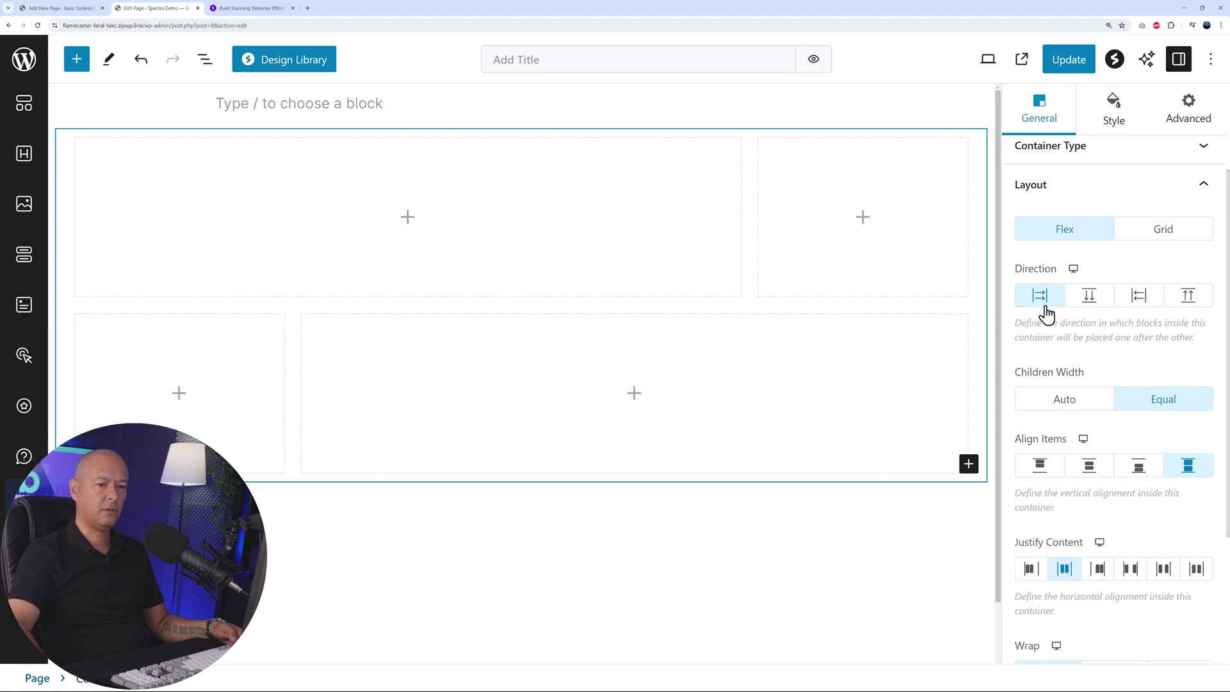
Try the start, center and end Align Items options on the container and return the alignment to stretch
scroll(1198, 343, down, 1)
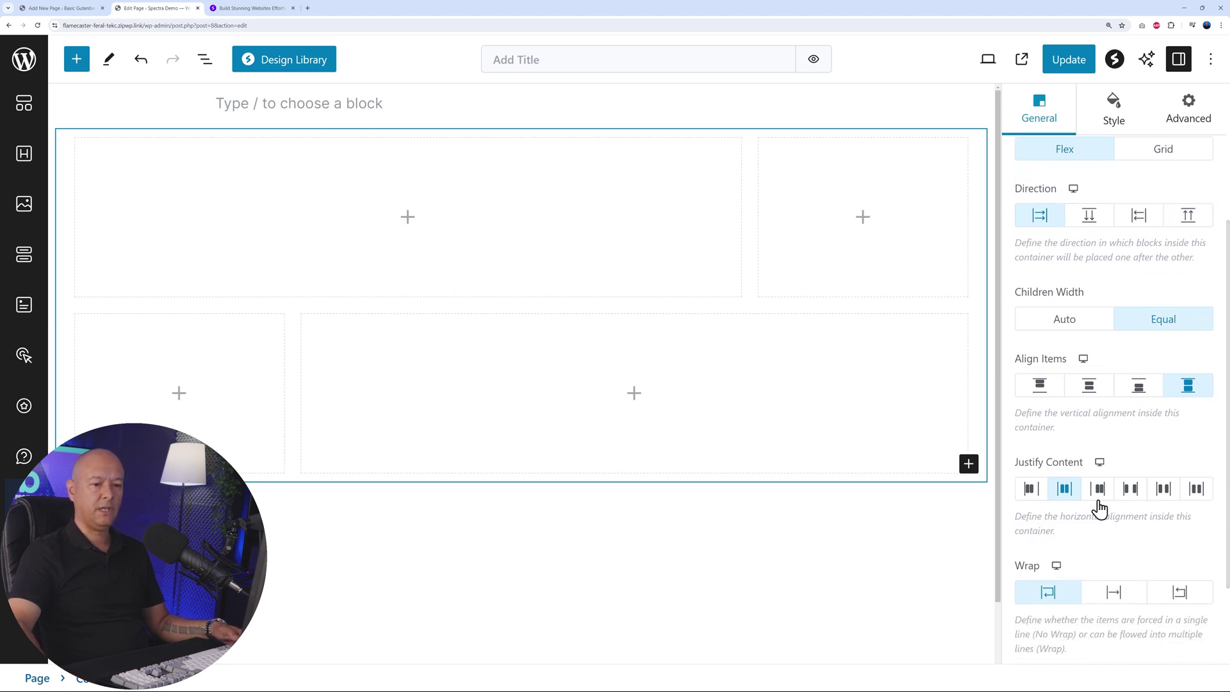
click(1046, 392)
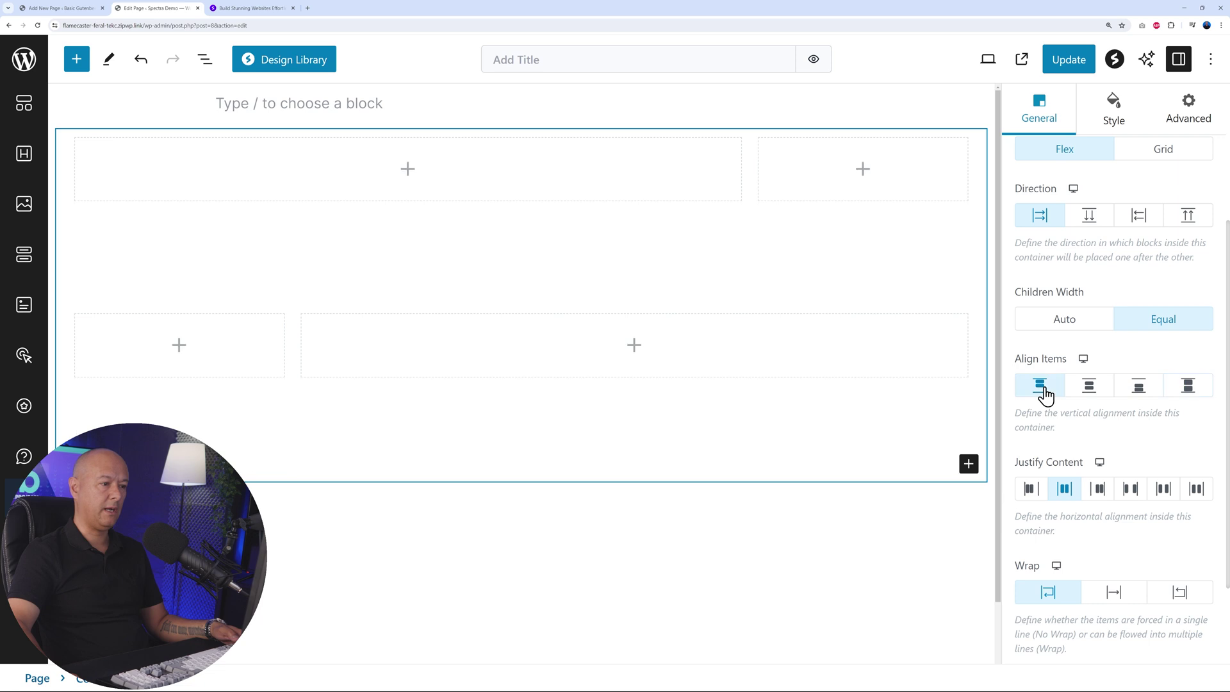
click(1091, 391)
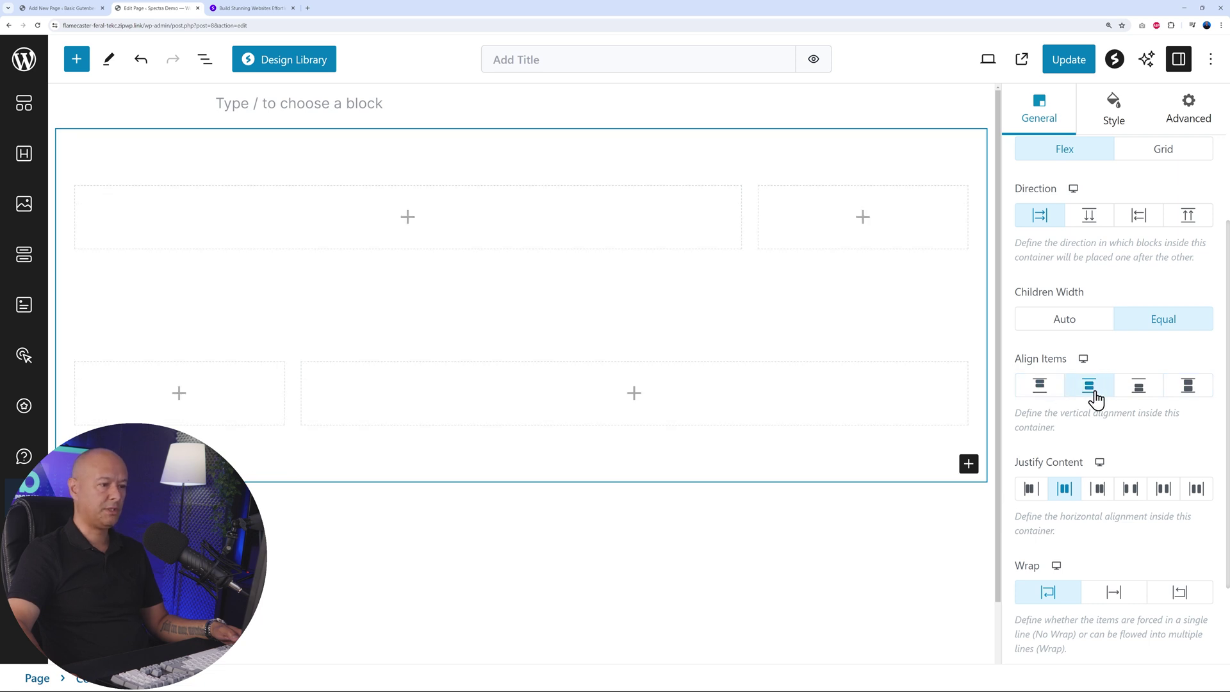
click(1140, 396)
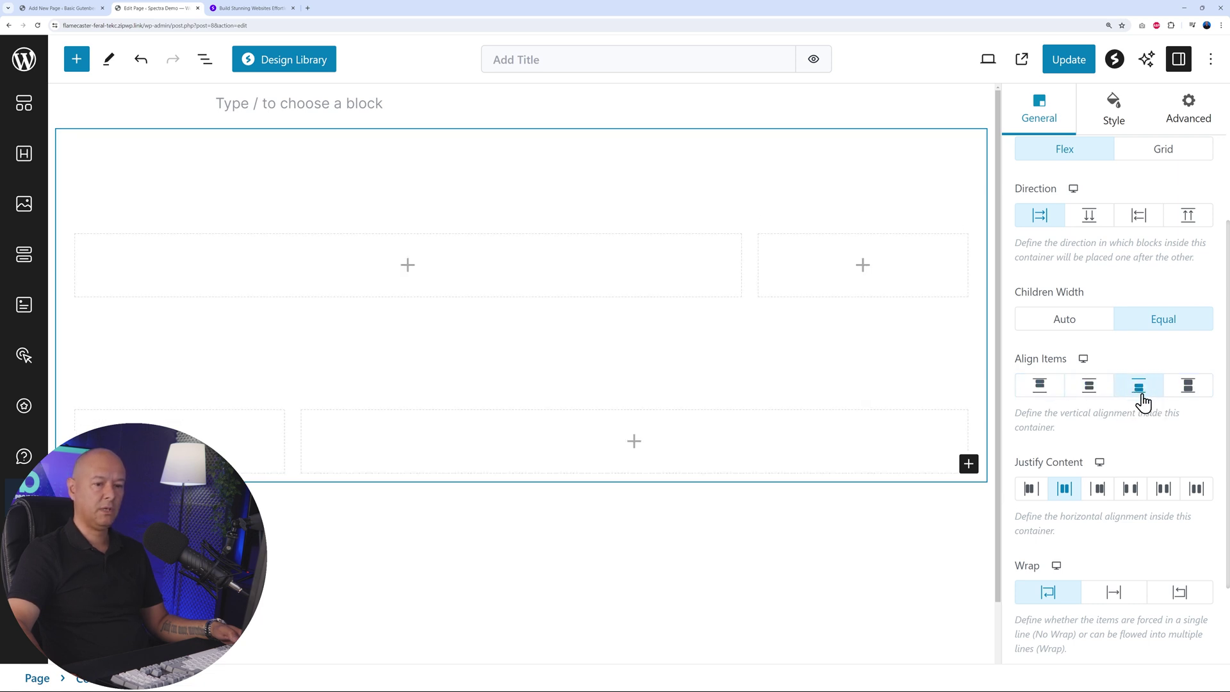
click(1190, 398)
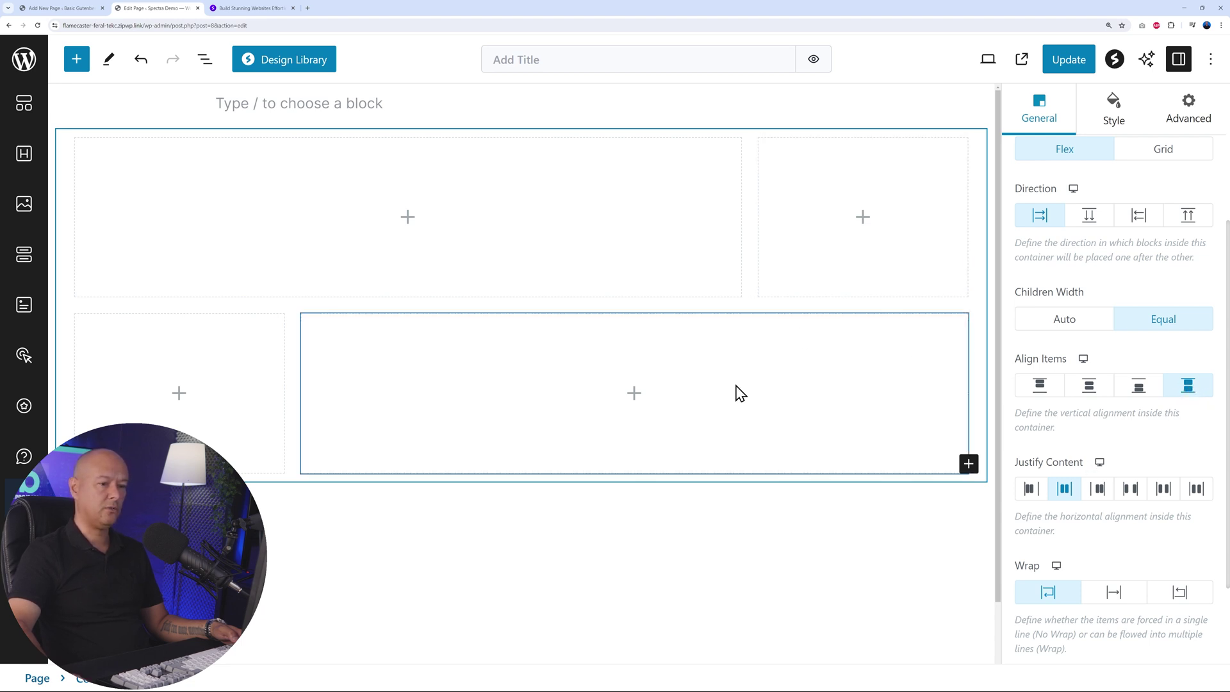
Try the end and spaced Justify Content options on the container and return the justification to center
scroll(1166, 429, down, 2)
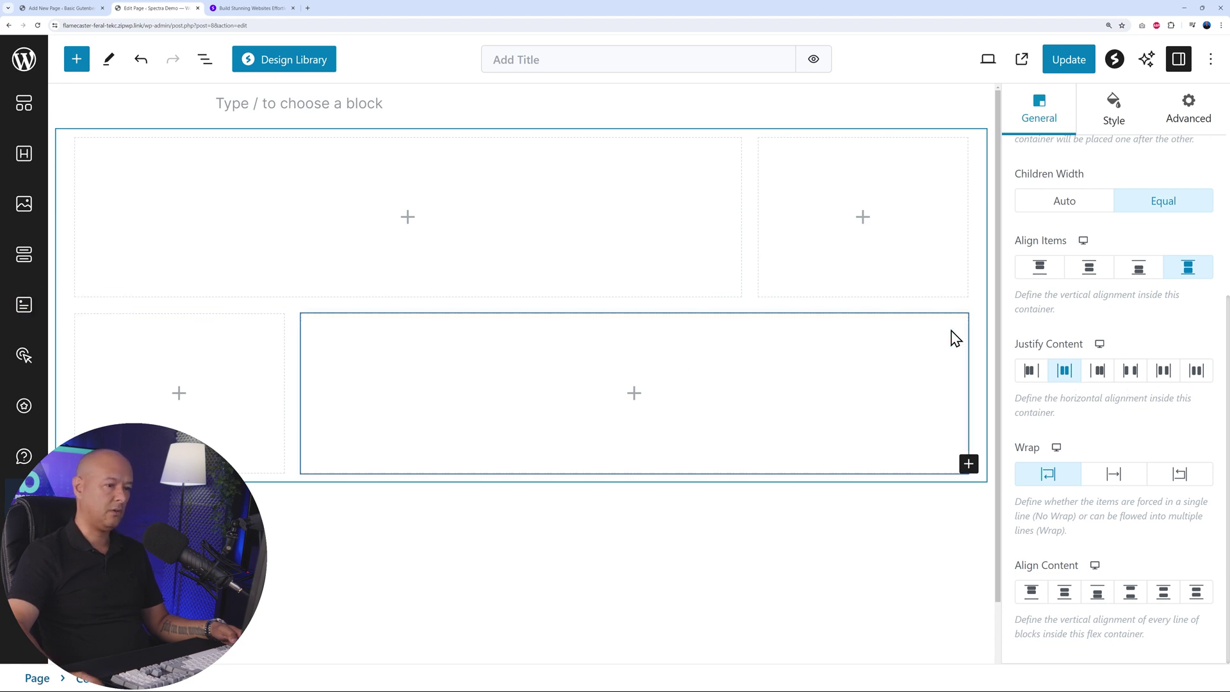
click(1102, 373)
click(1131, 378)
click(1165, 381)
click(1194, 380)
click(1071, 378)
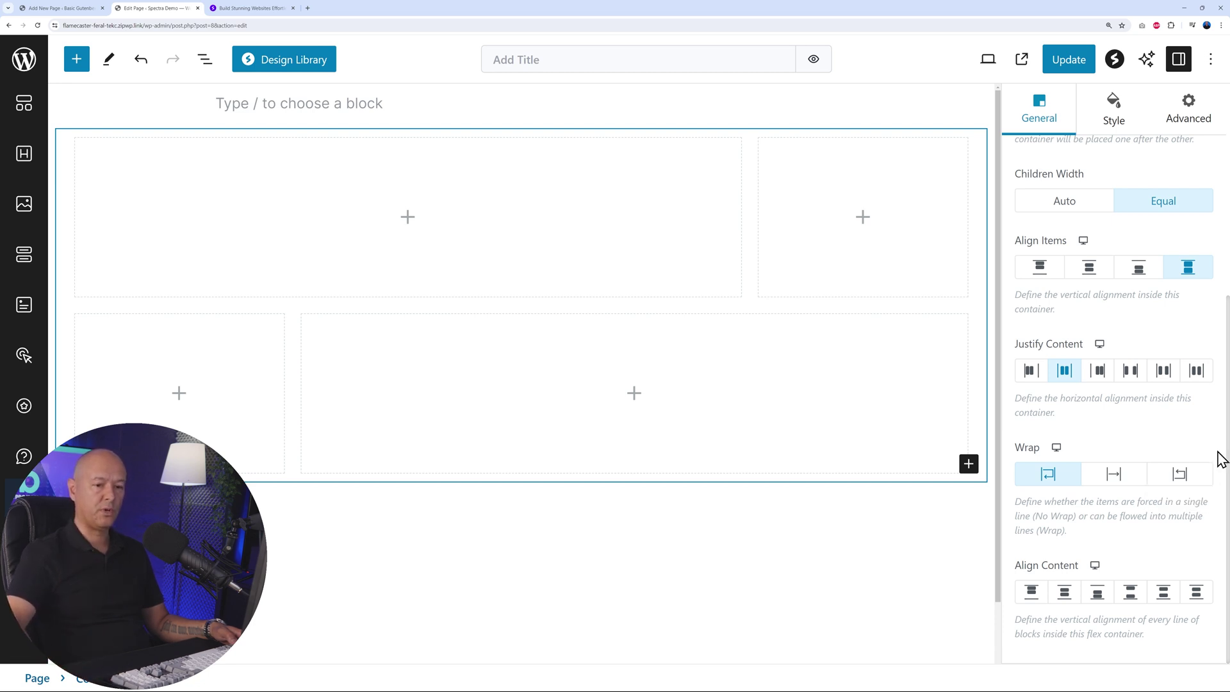
Switch the container's layout to Grid and review the grid options
scroll(1222, 456, up, 5)
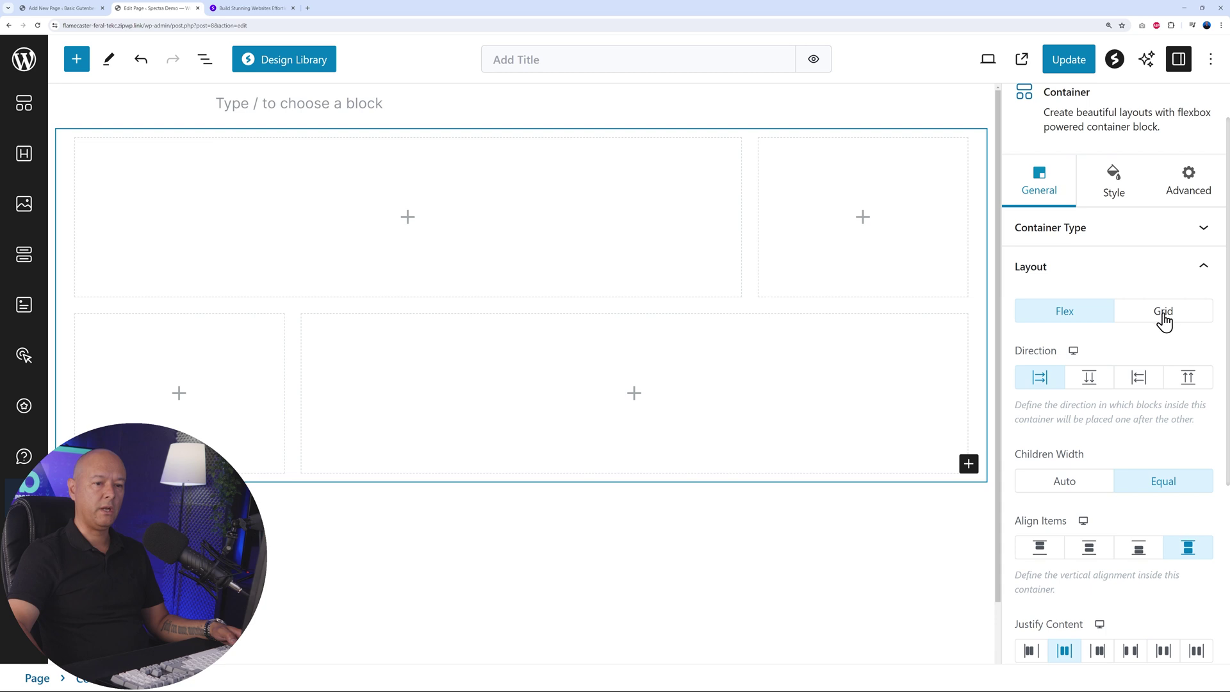
click(1162, 314)
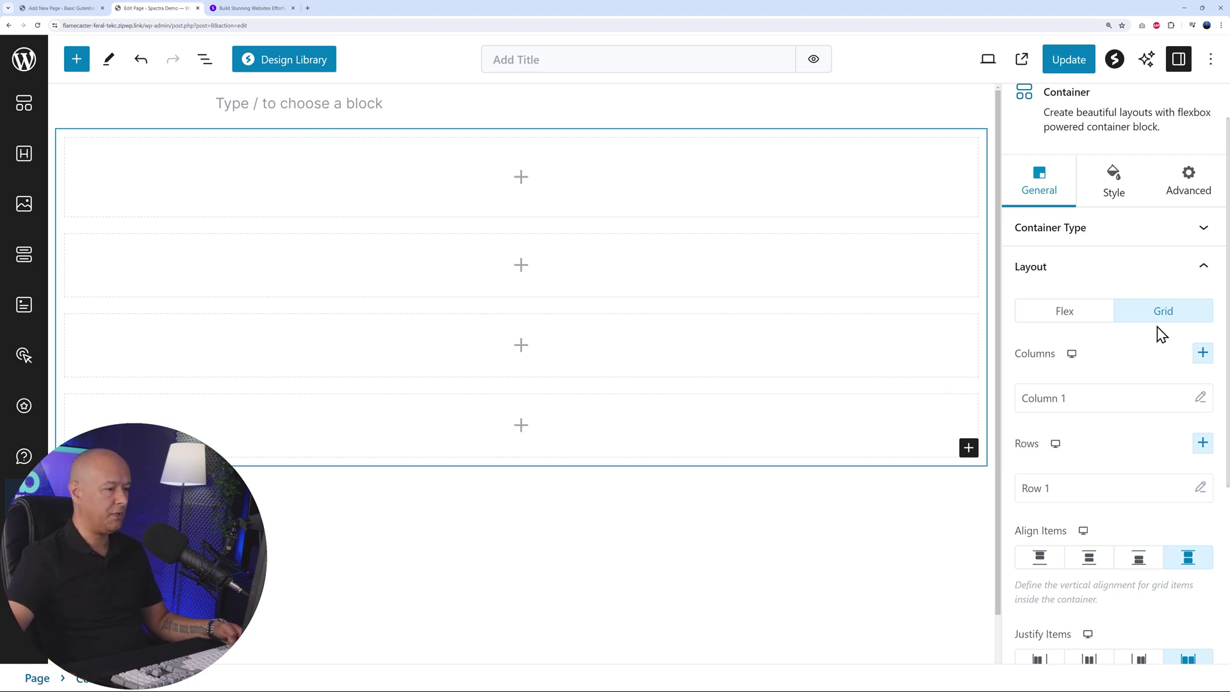
scroll(1162, 333, down, 3)
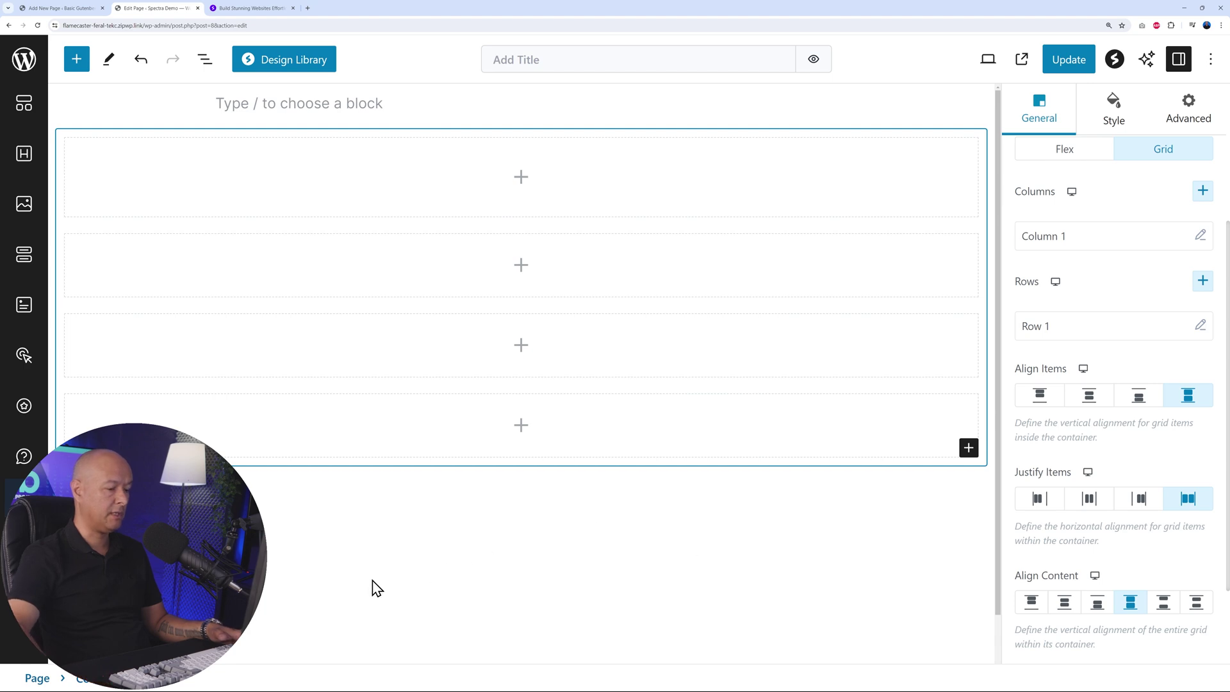
Switch to Adobe Illustrator and examine how the grey boxes in the layout mockup span columns and rows
click(331, 684)
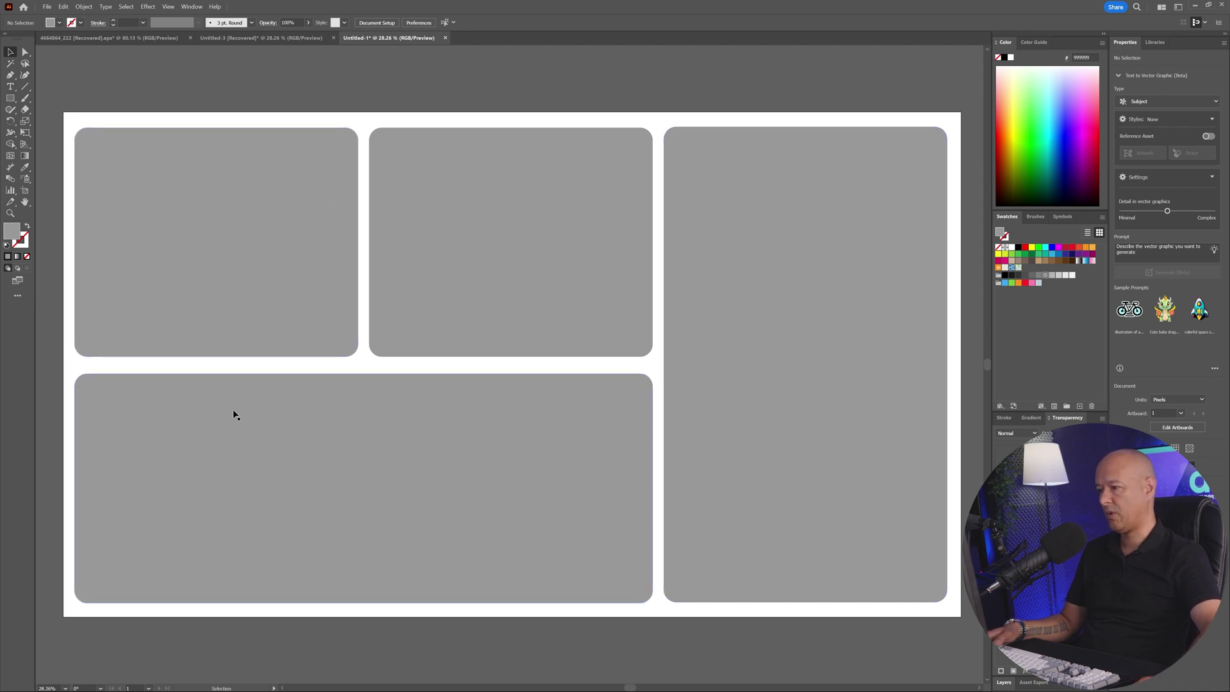
drag(528, 186, 494, 530)
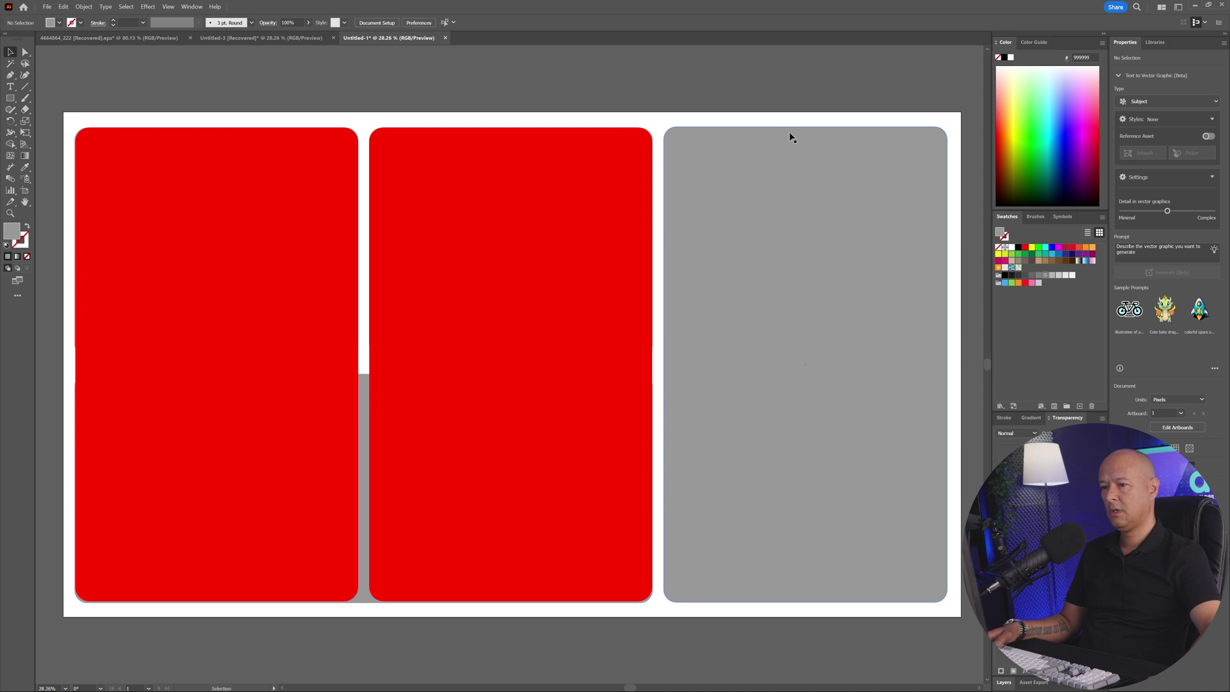
drag(768, 594, 768, 594)
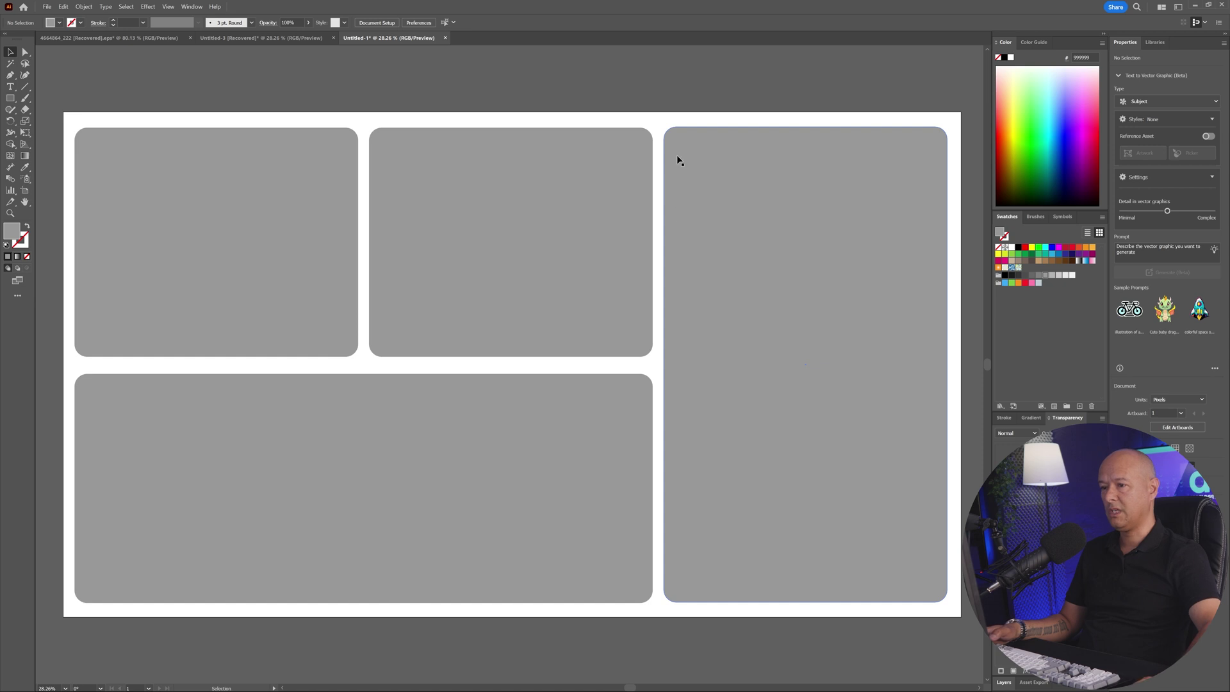
click(679, 160)
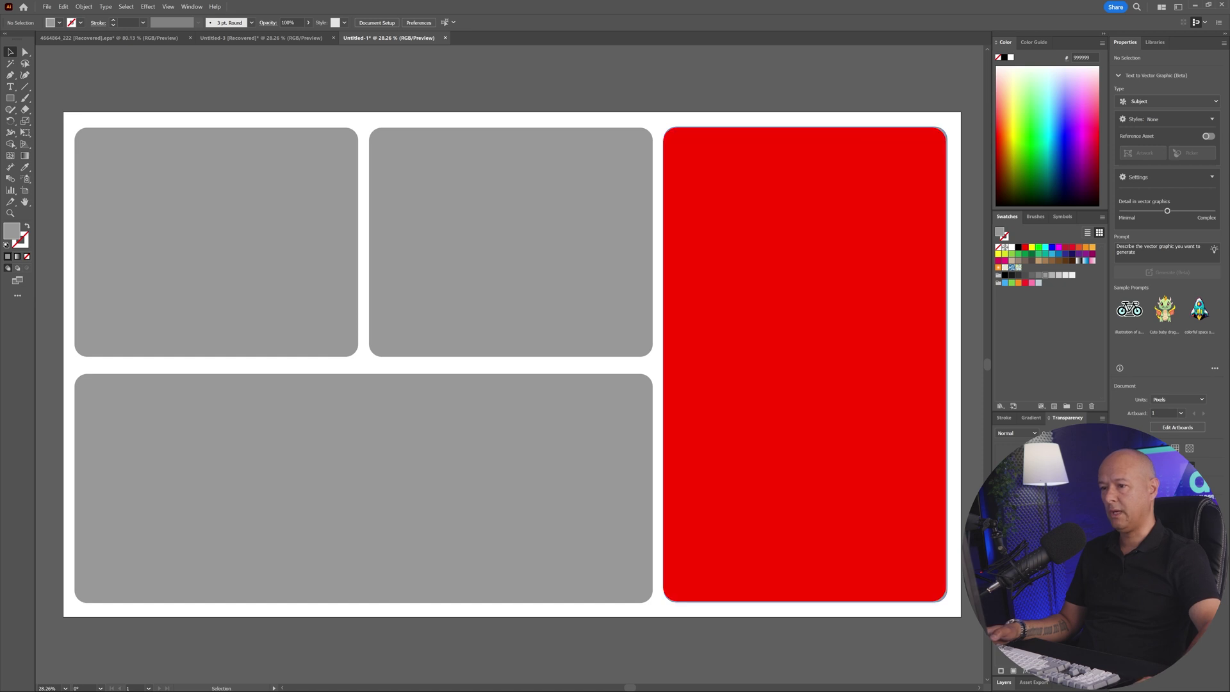
key(ctrl+z)
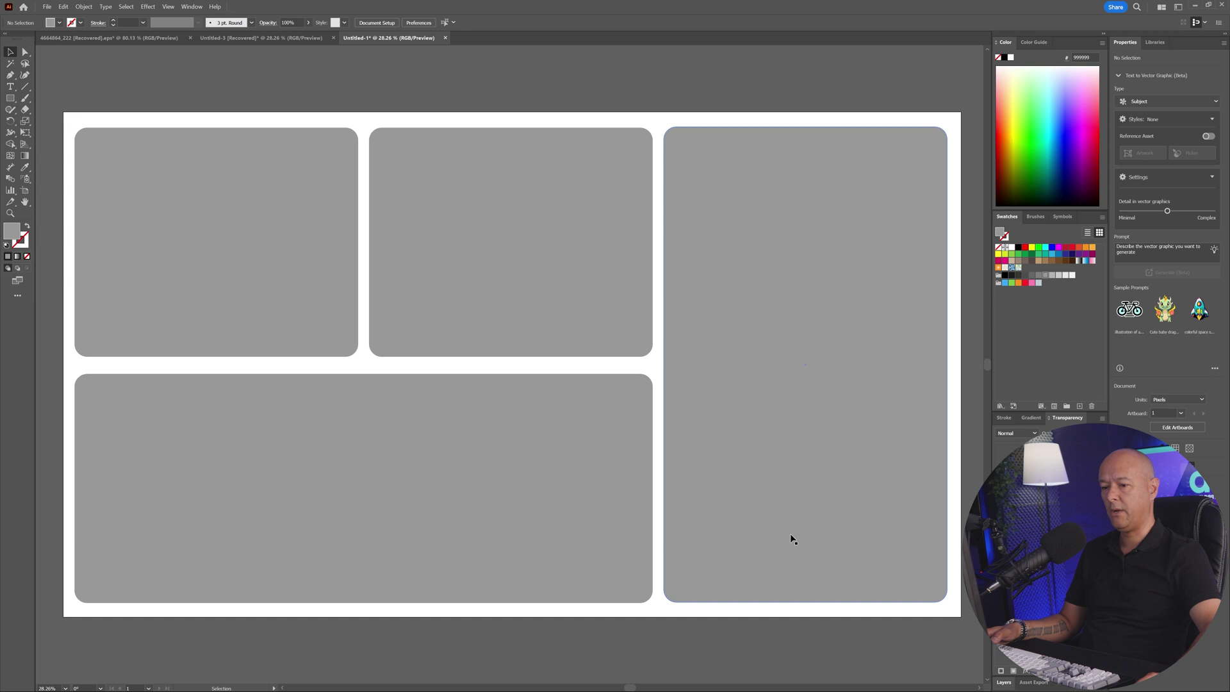
key(a)
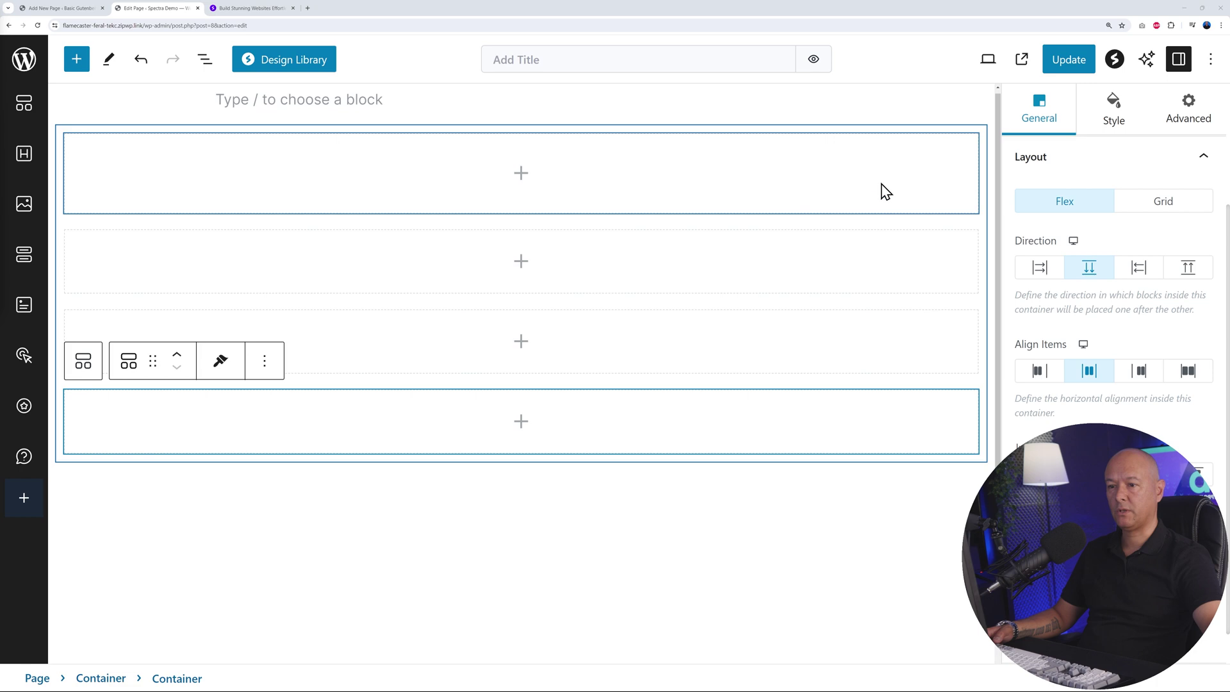
Back on the Spectra Demo page, give the outer container's grid three columns and two rows and compare it with the Illustrator mockup
click(987, 137)
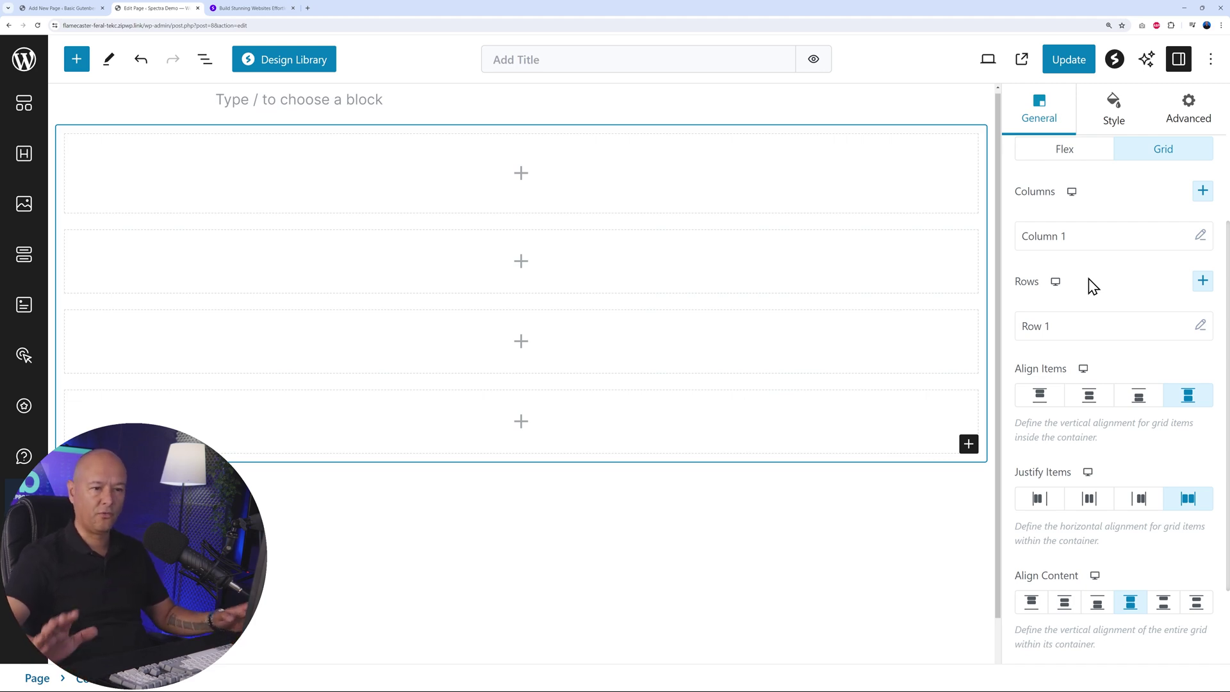
click(1202, 192)
click(1203, 191)
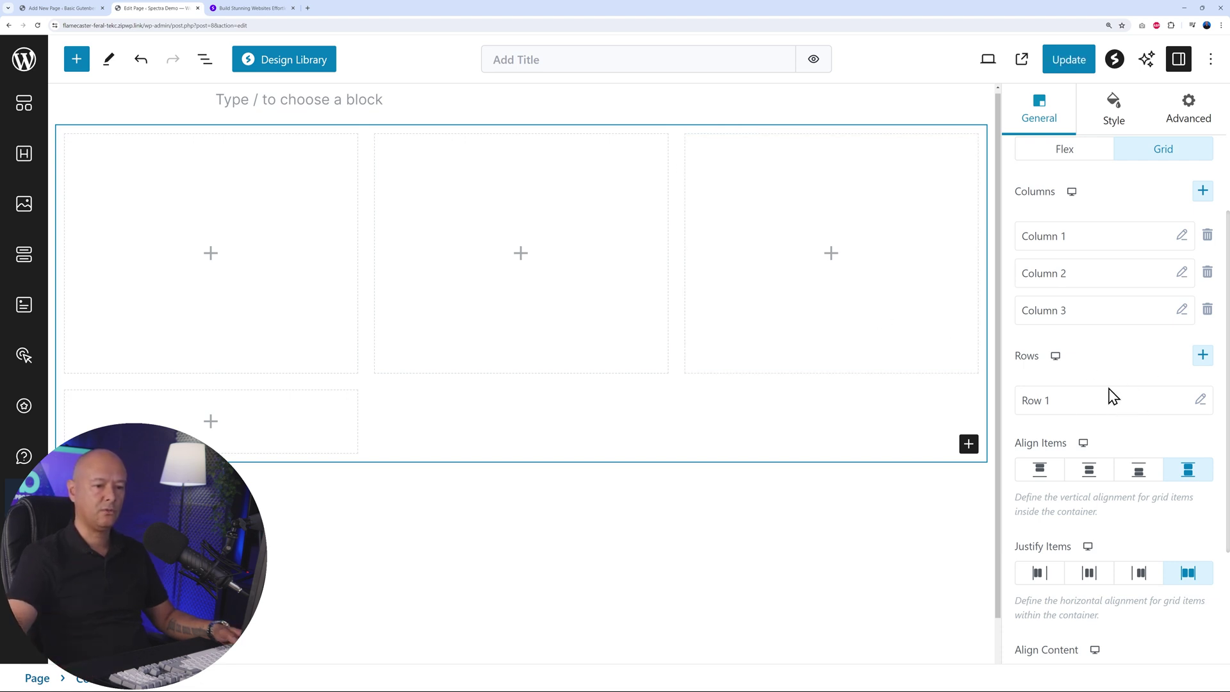
click(1203, 357)
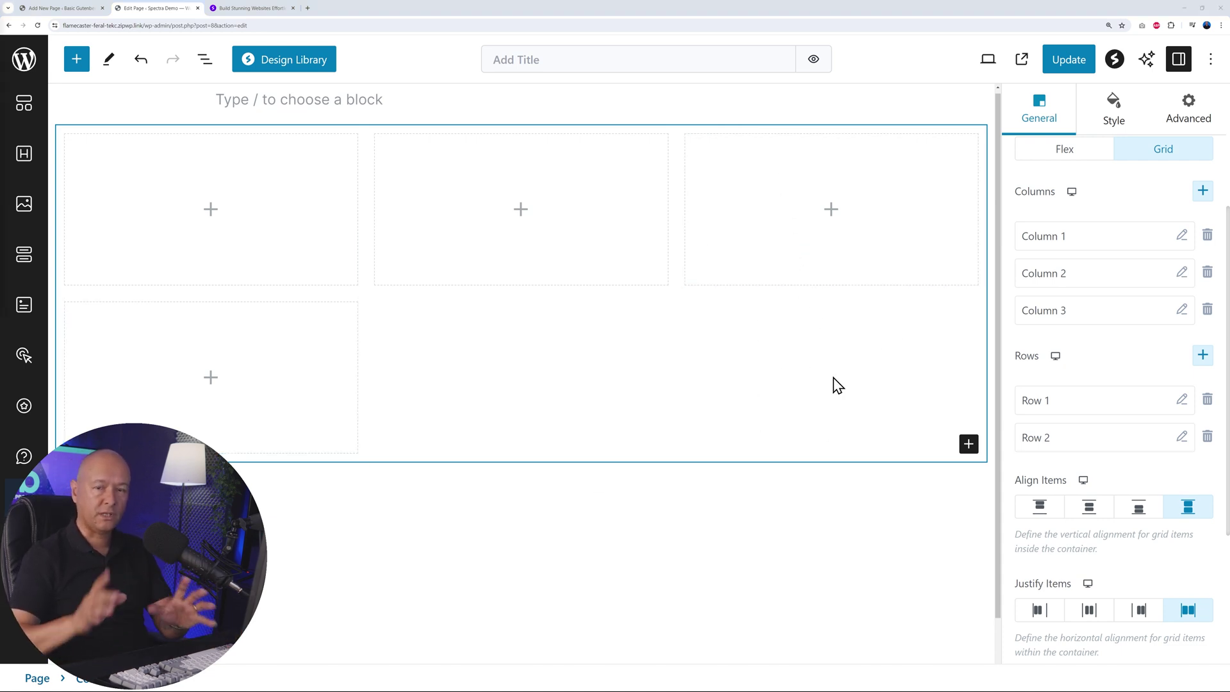
mouse_move(385, 683)
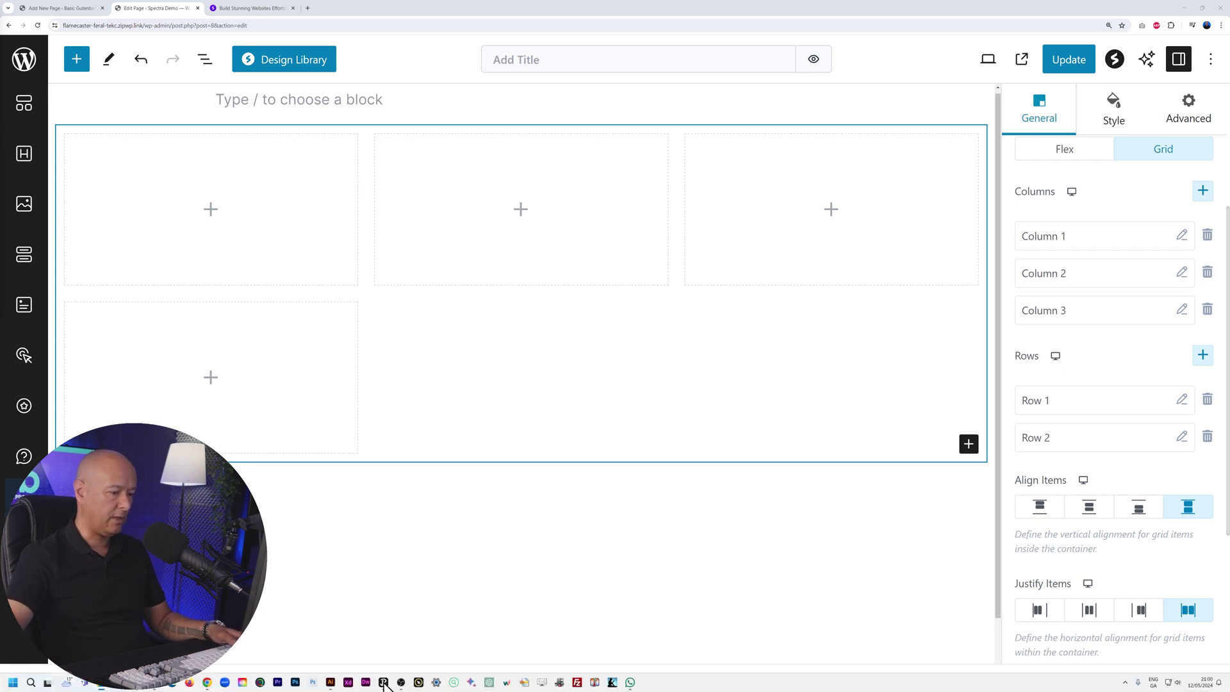
click(332, 682)
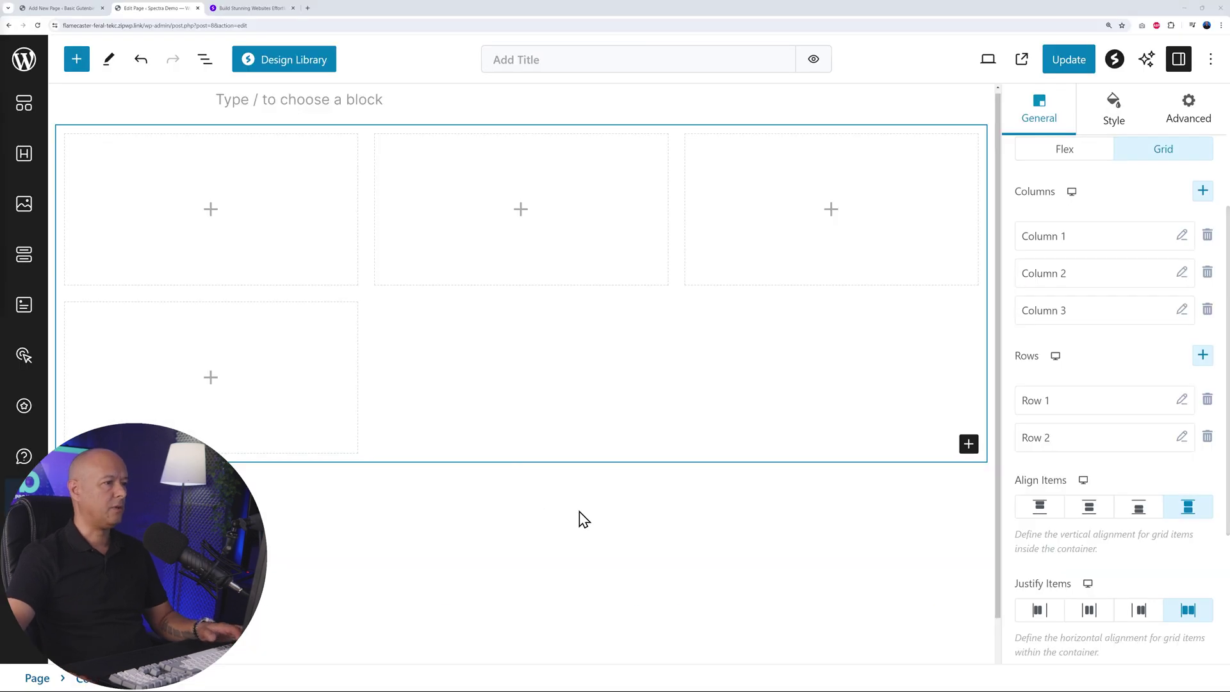
Give the first grid cell a solid background in the color FFDBDB
click(303, 256)
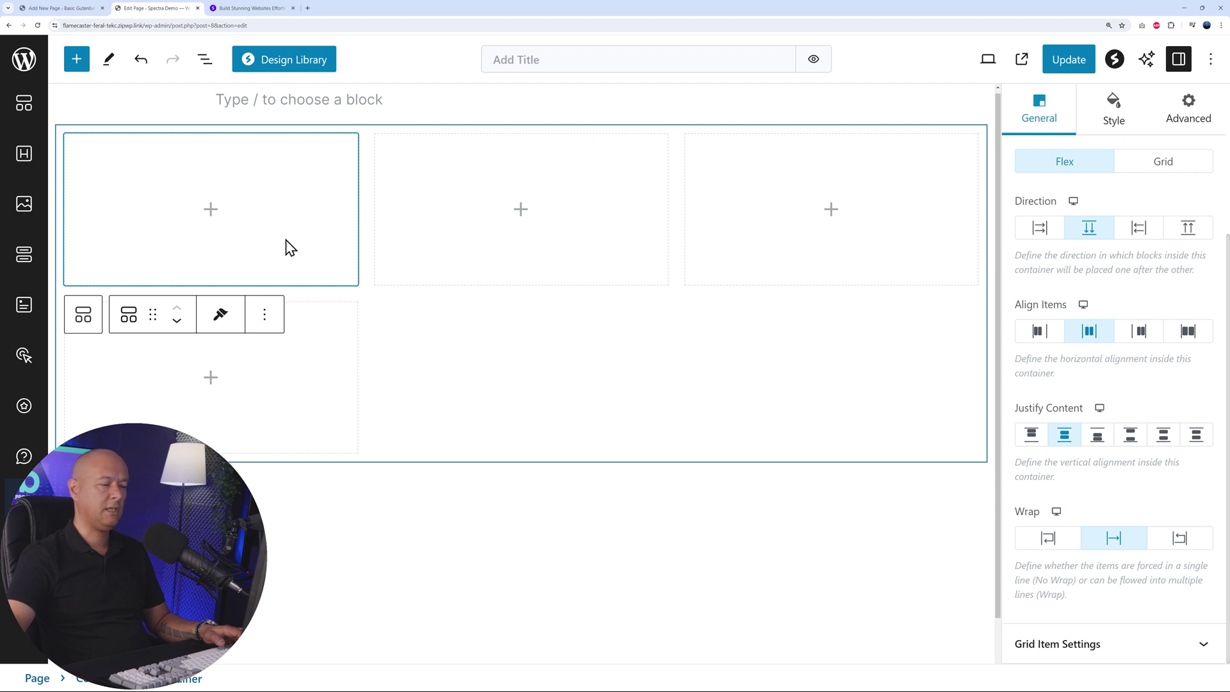
click(1120, 129)
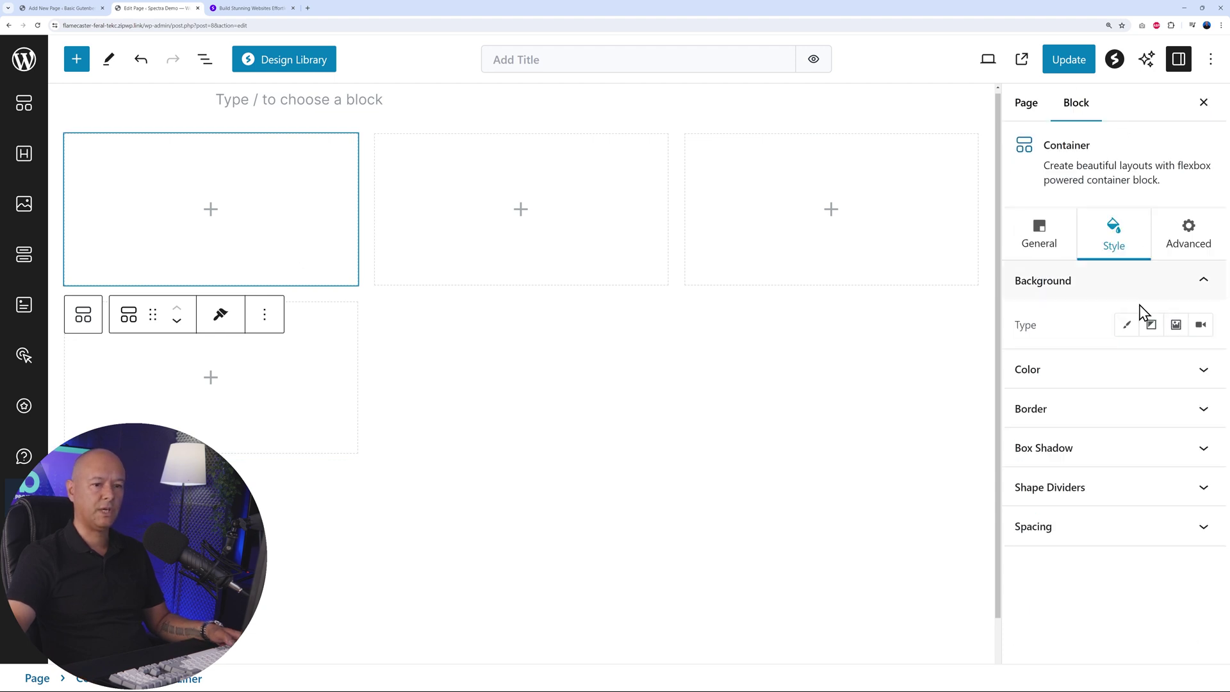
click(1126, 325)
click(1202, 369)
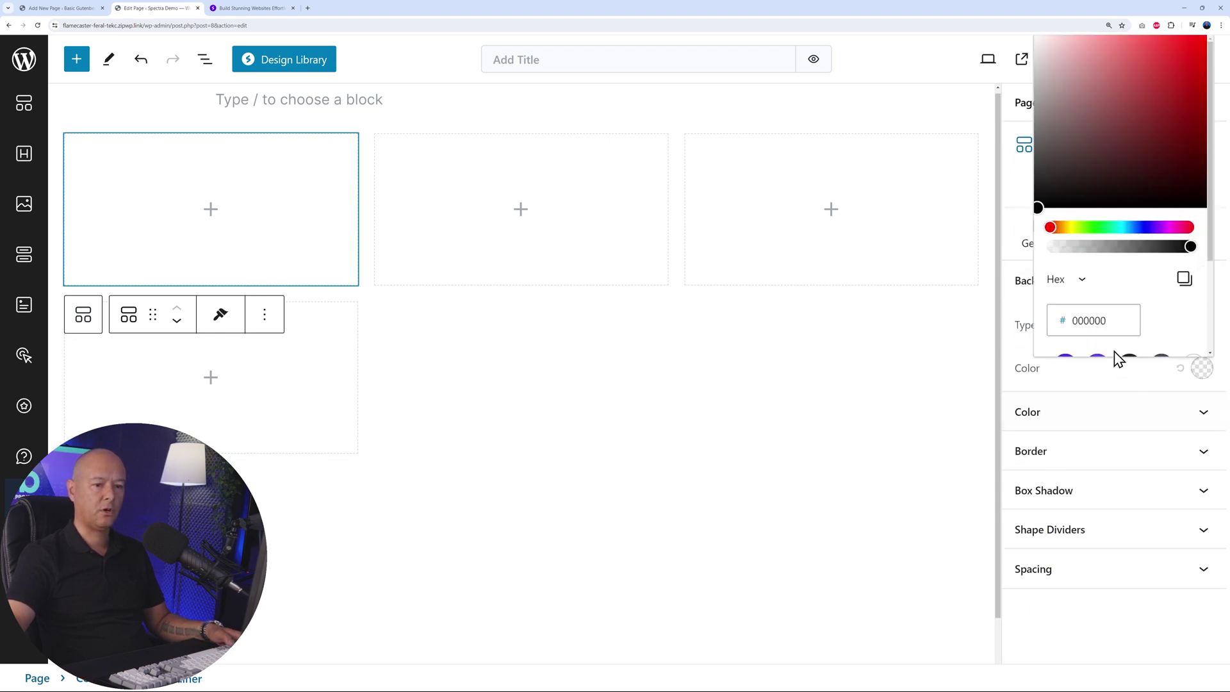
double_click(1092, 319)
text(FFDBDB)
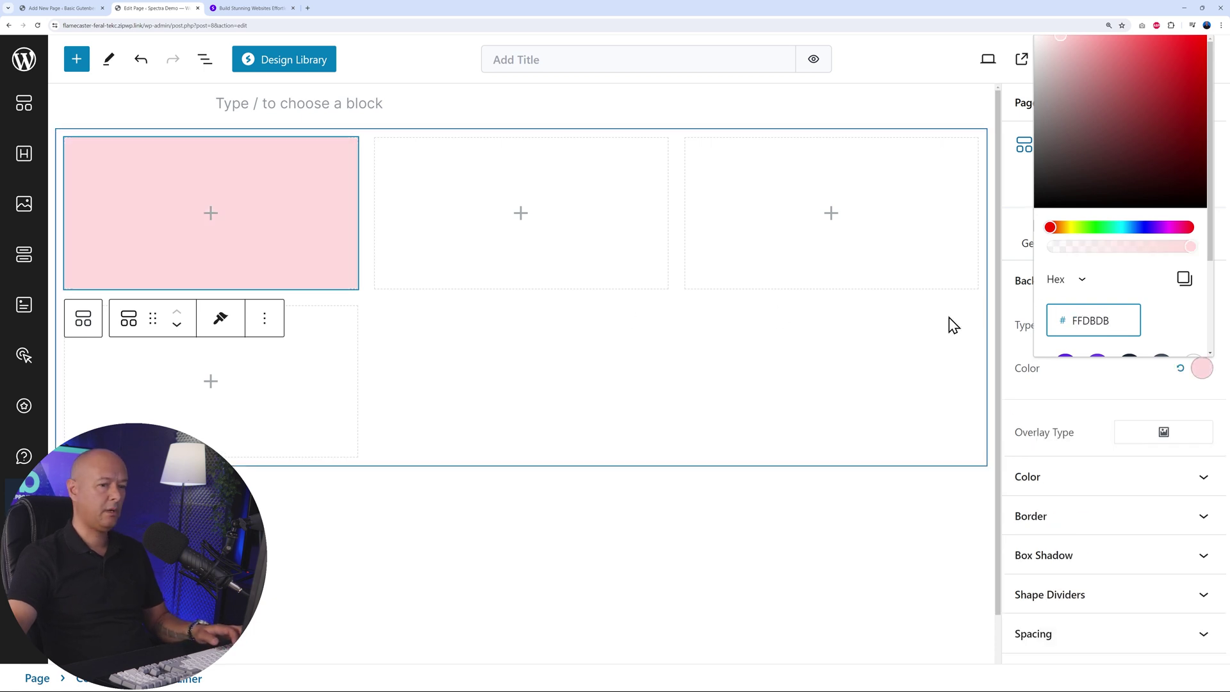
Give the second, third and fourth grid cells a solid background in the color FFDBDB
click(545, 247)
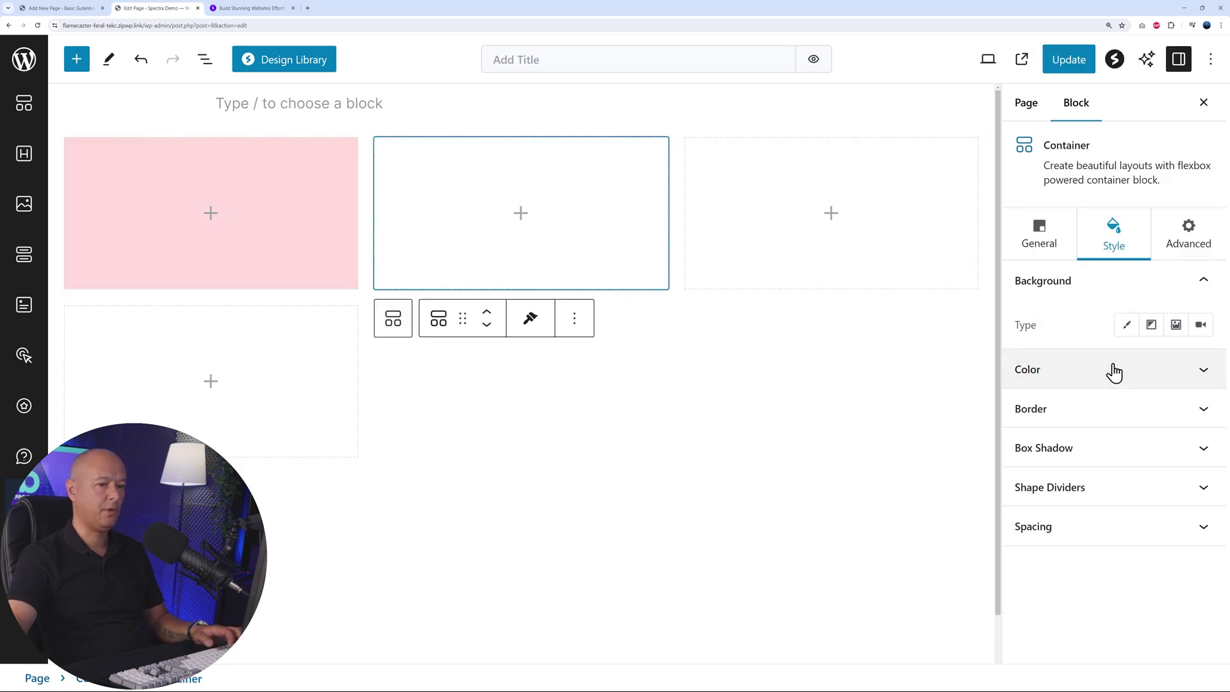
click(1123, 326)
click(1202, 369)
double_click(1087, 319)
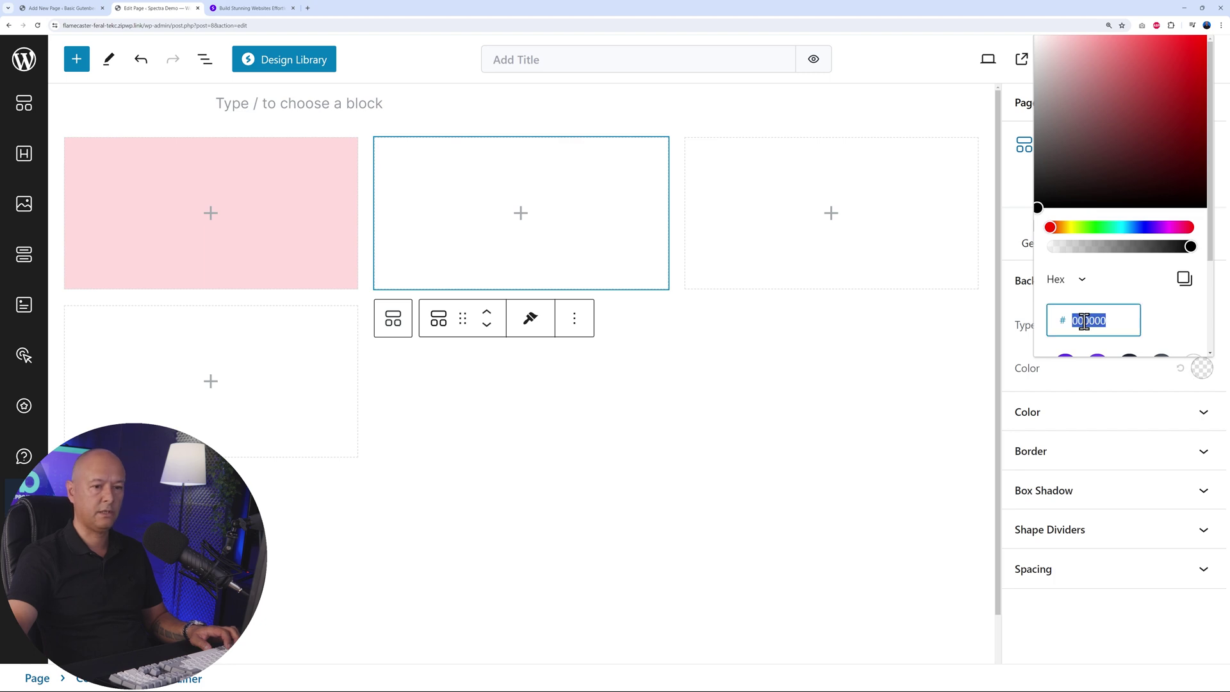
text(FFDBDB)
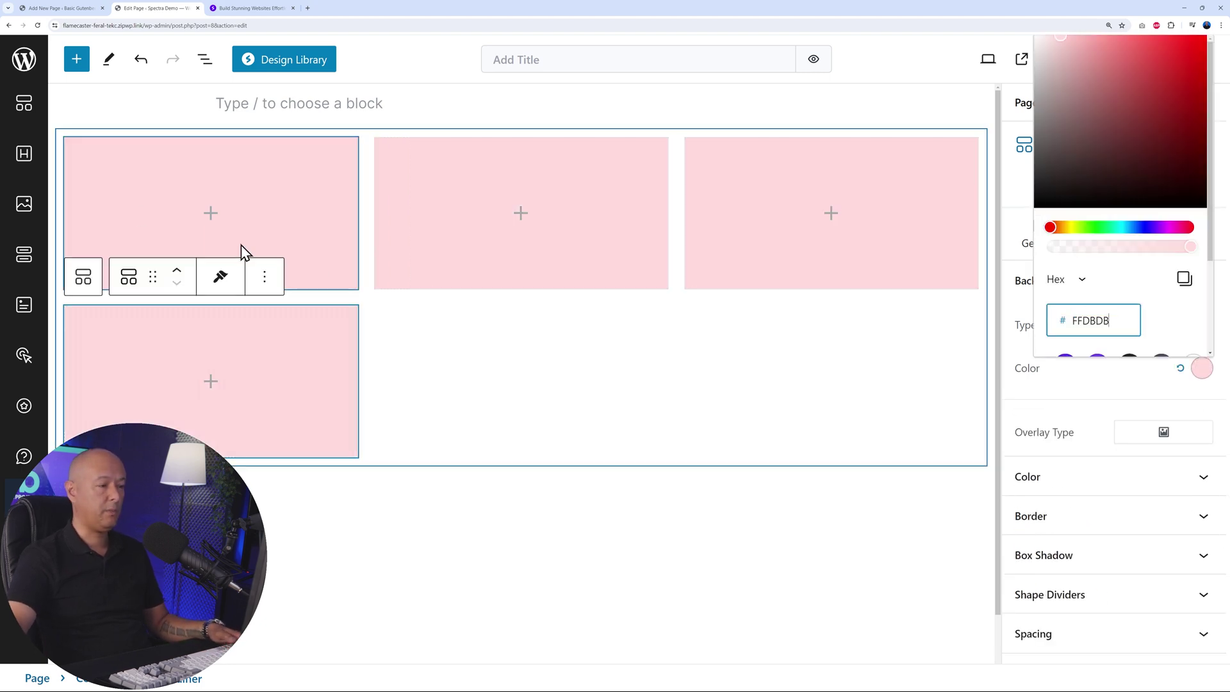
Add a Spectra heading reading "Container 1" to the first grid cell and center-align it
click(179, 203)
click(29, 157)
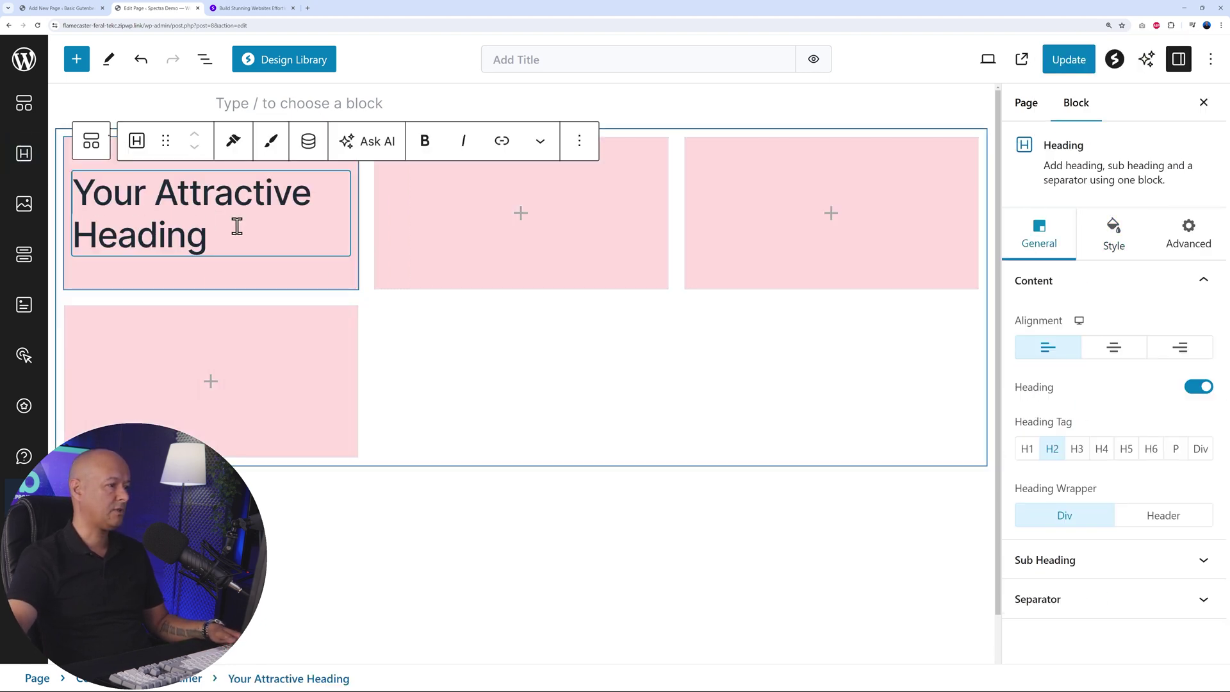
key(ctrl+a)
text(Con)
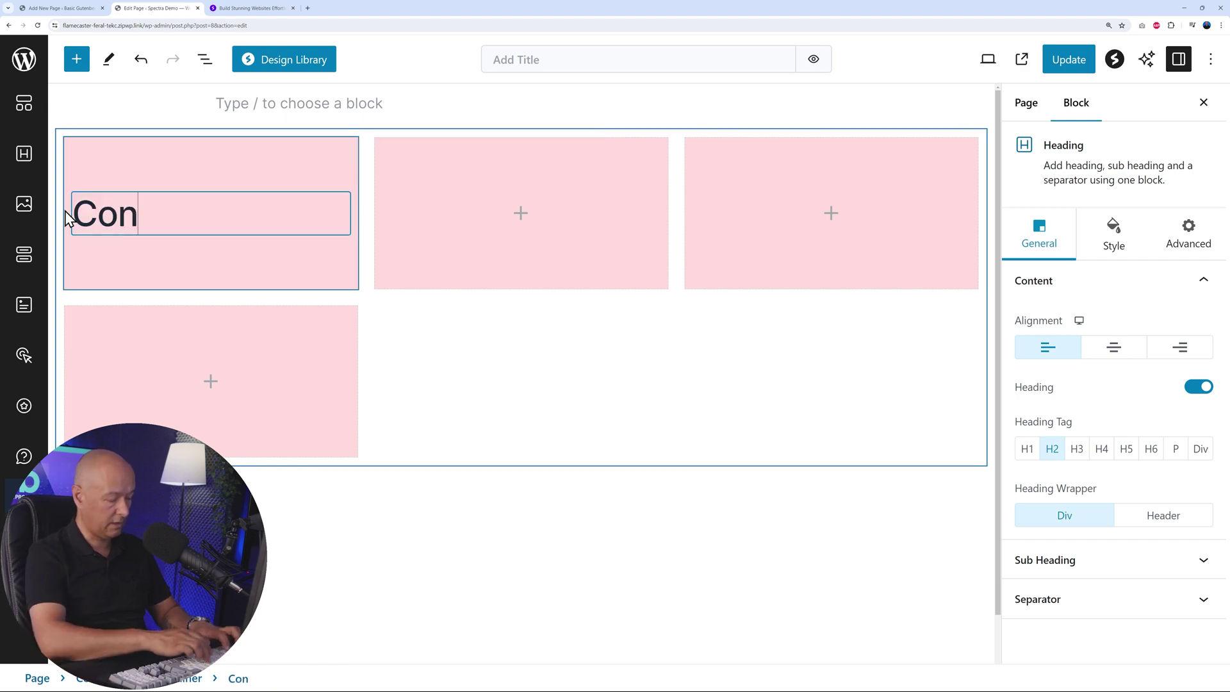
text(tainer 1)
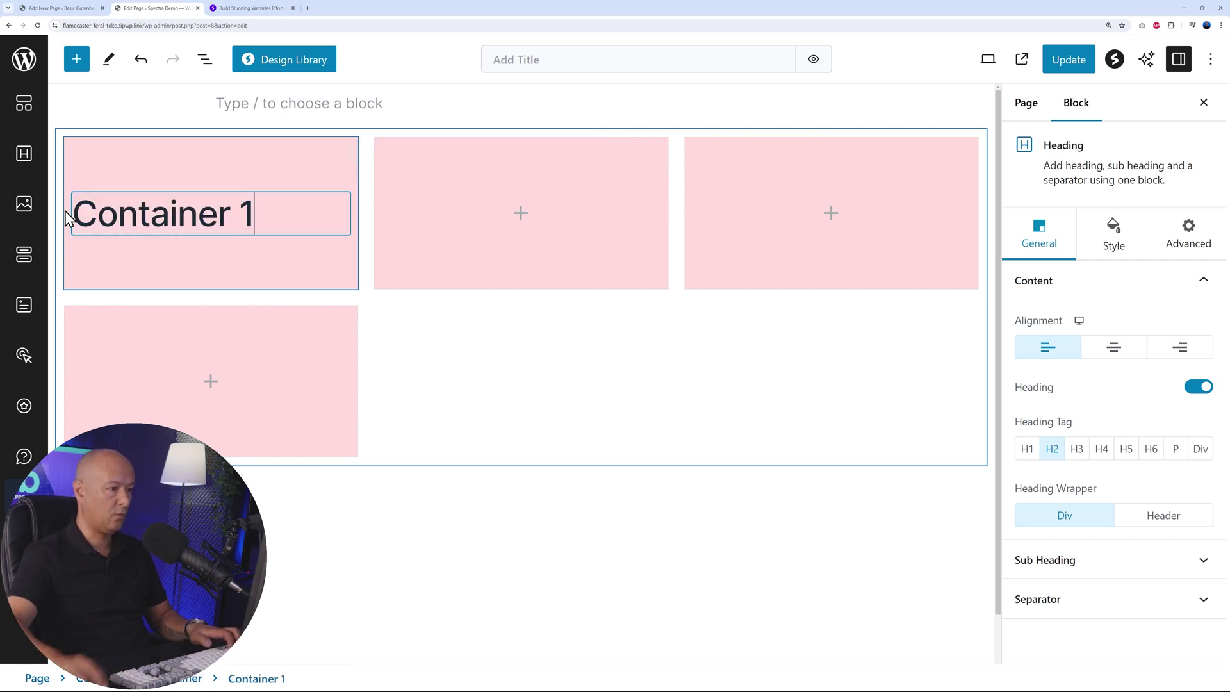
click(1114, 347)
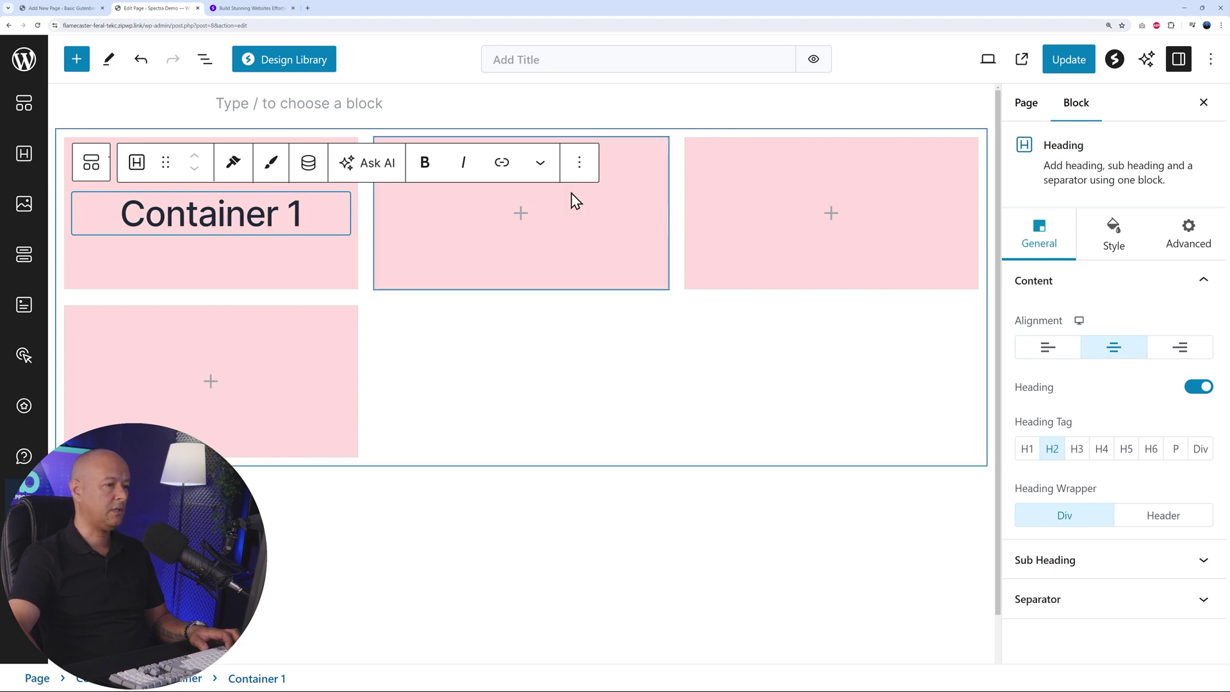
Add center-aligned Spectra headings reading "Container 2", "Container 3" and "Container 4" to the second, third and fourth grid cells
click(421, 237)
drag(24, 153, 423, 265)
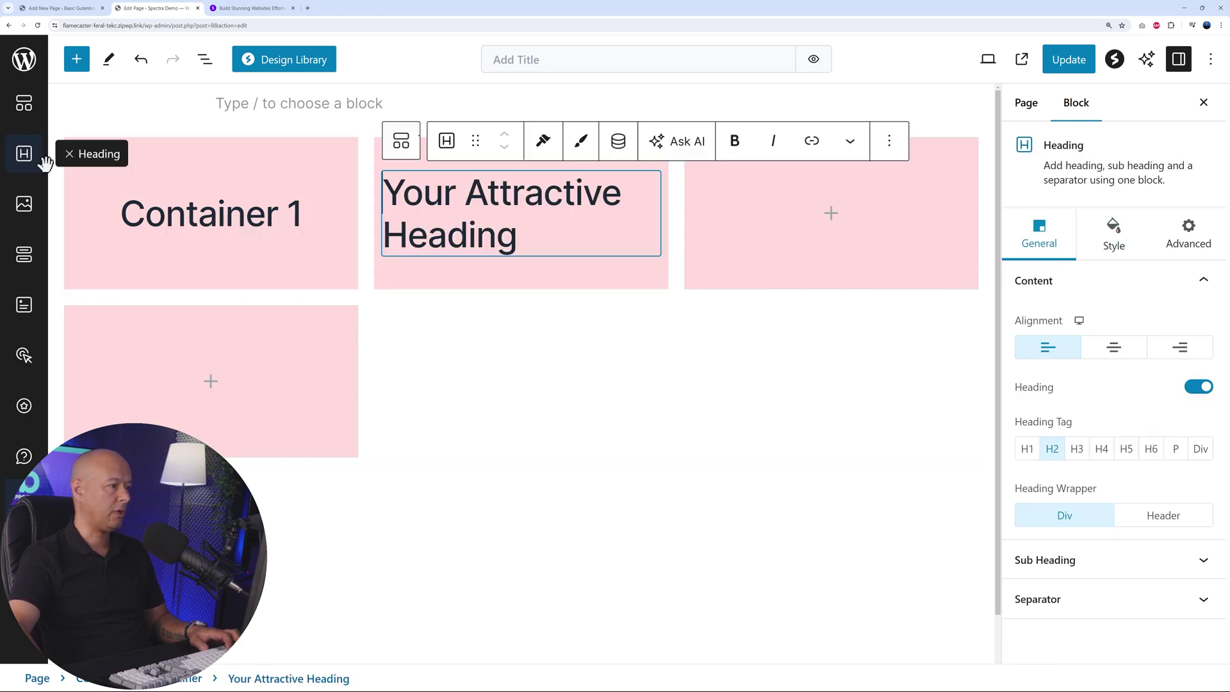
drag(519, 238, 442, 239)
text(Container 2Container 3Container 4)
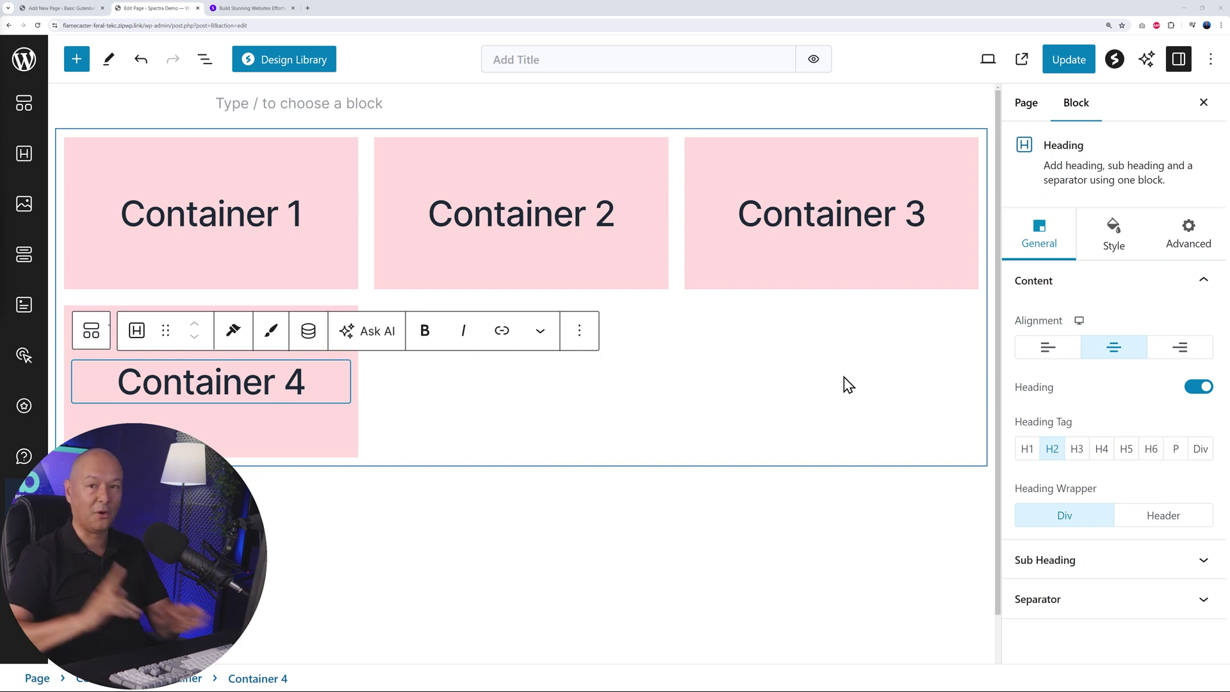
Set the column width of the Container 3 cell to 2 in its grid item settings
click(698, 159)
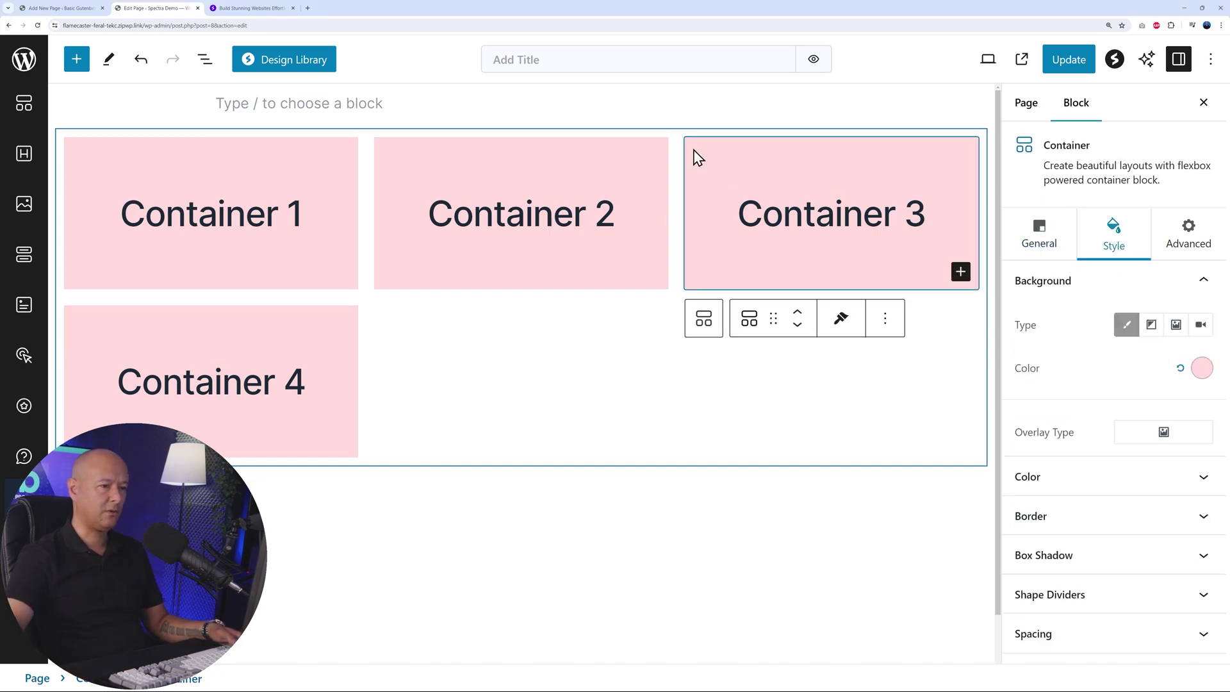
click(1045, 254)
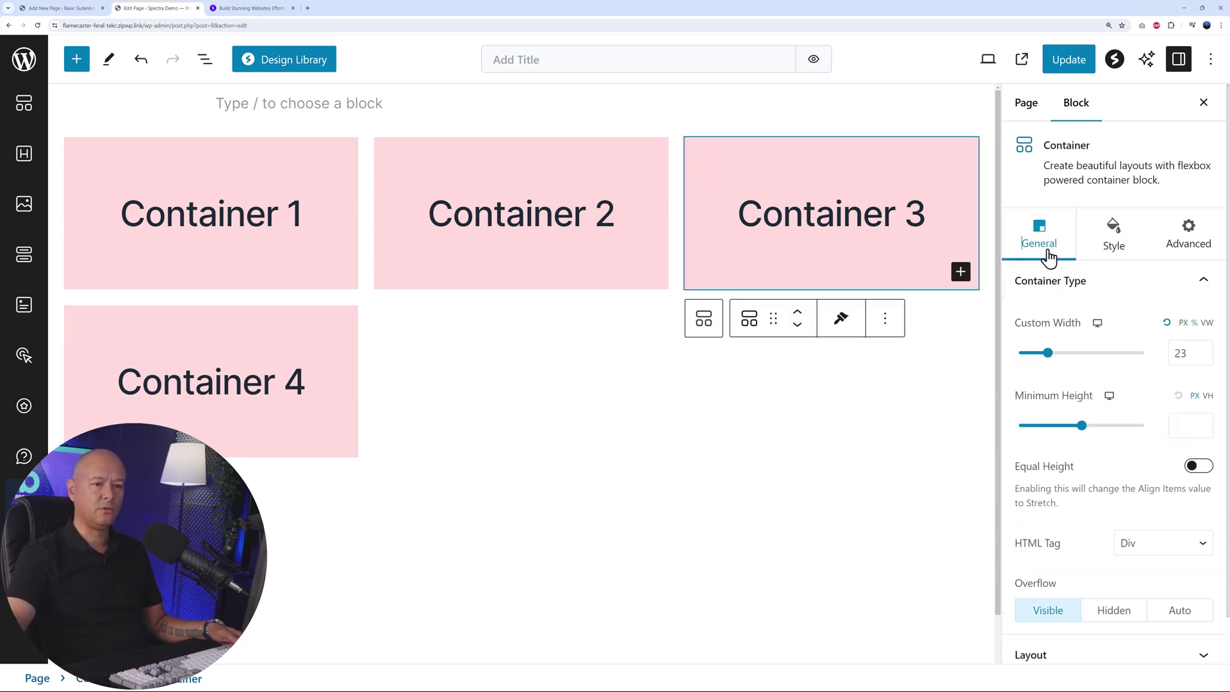
scroll(1188, 465, down, 1)
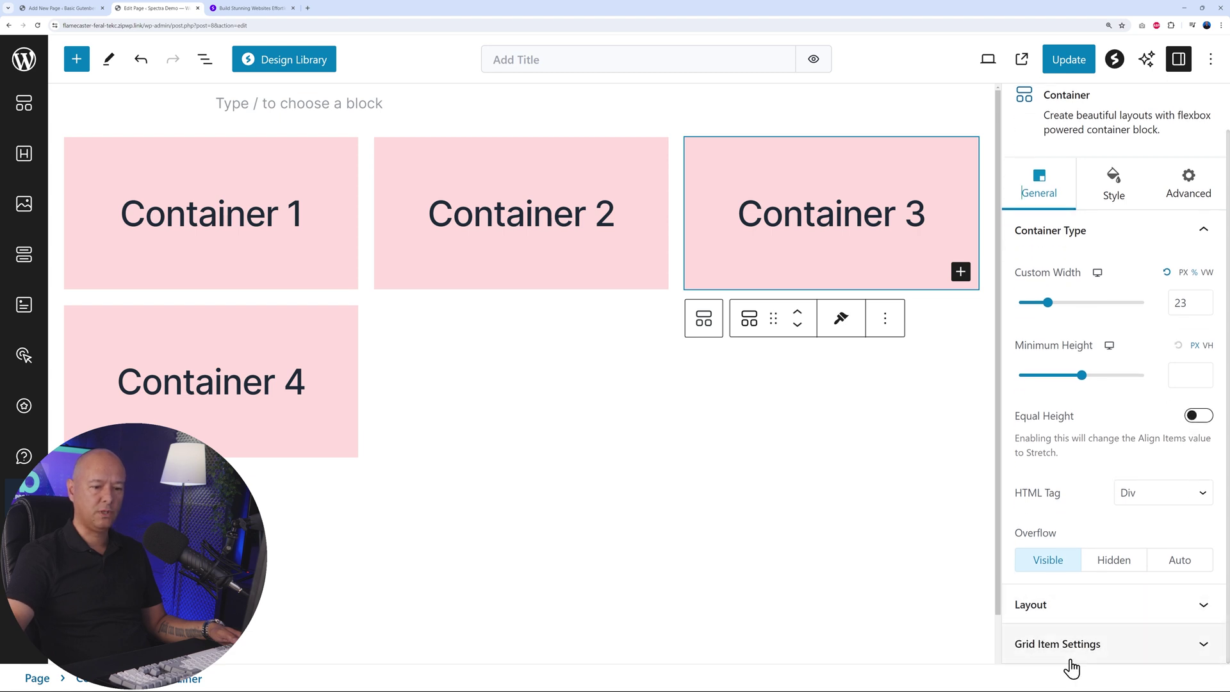
click(1205, 644)
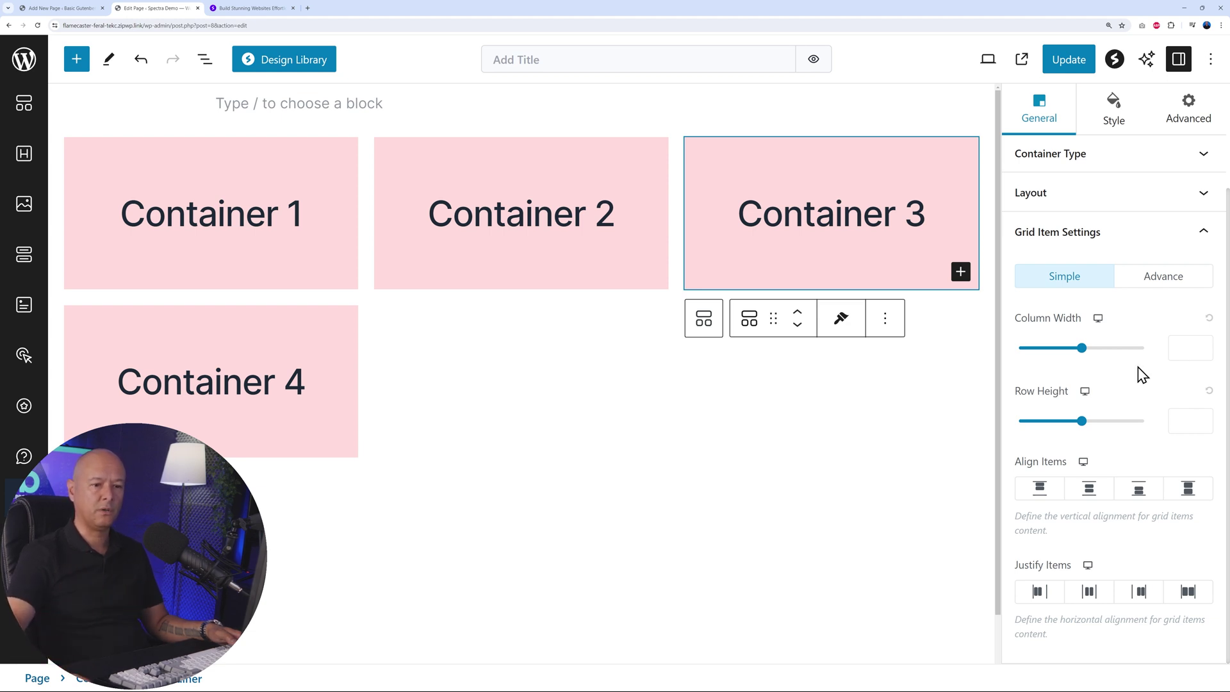
click(1207, 346)
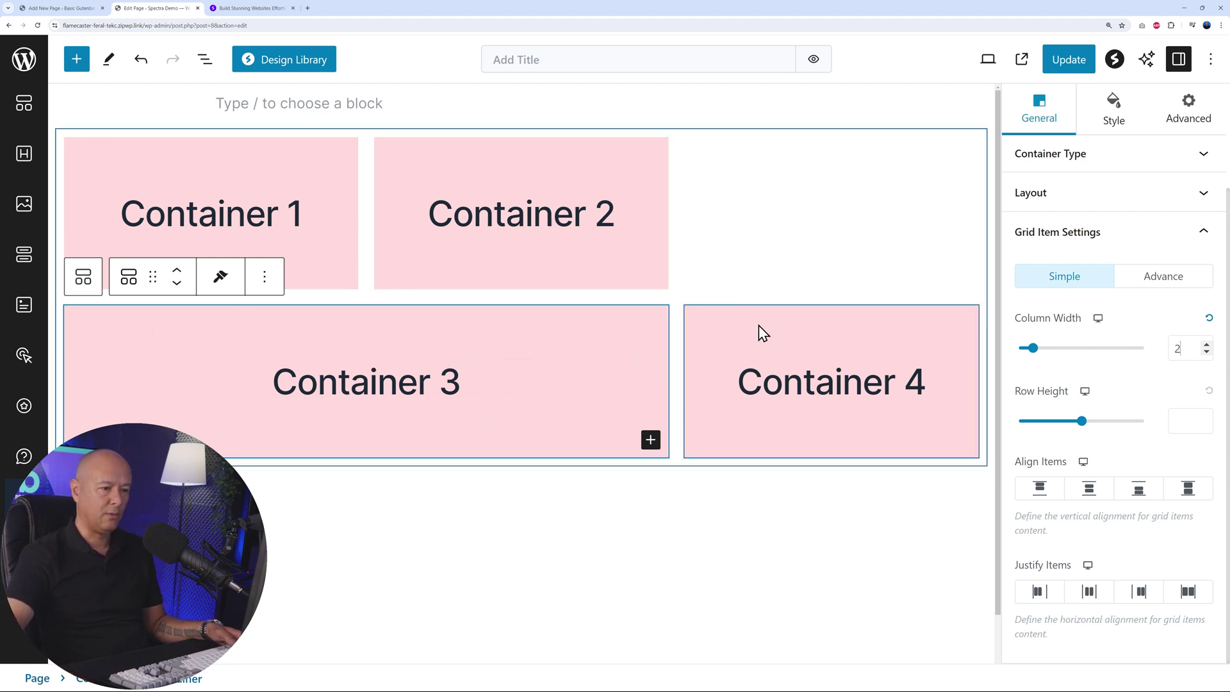
Set the row height of the Container 4 cell to 2, and switch its grid item settings to Advance
click(699, 321)
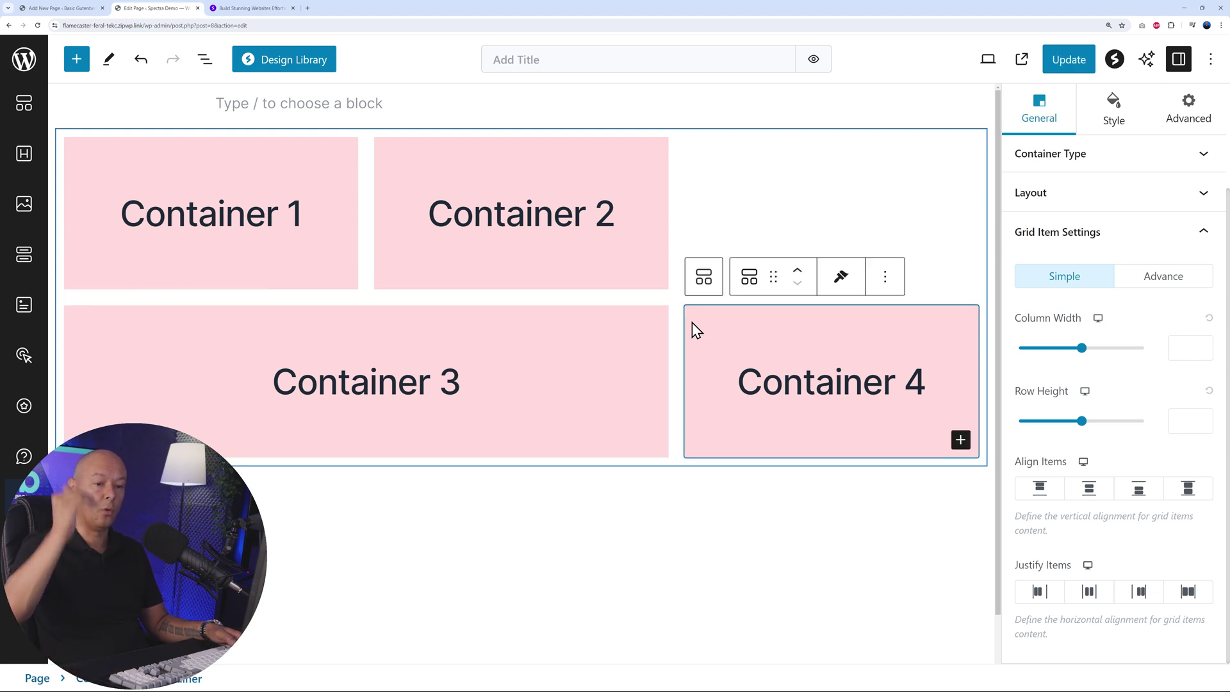
click(1208, 420)
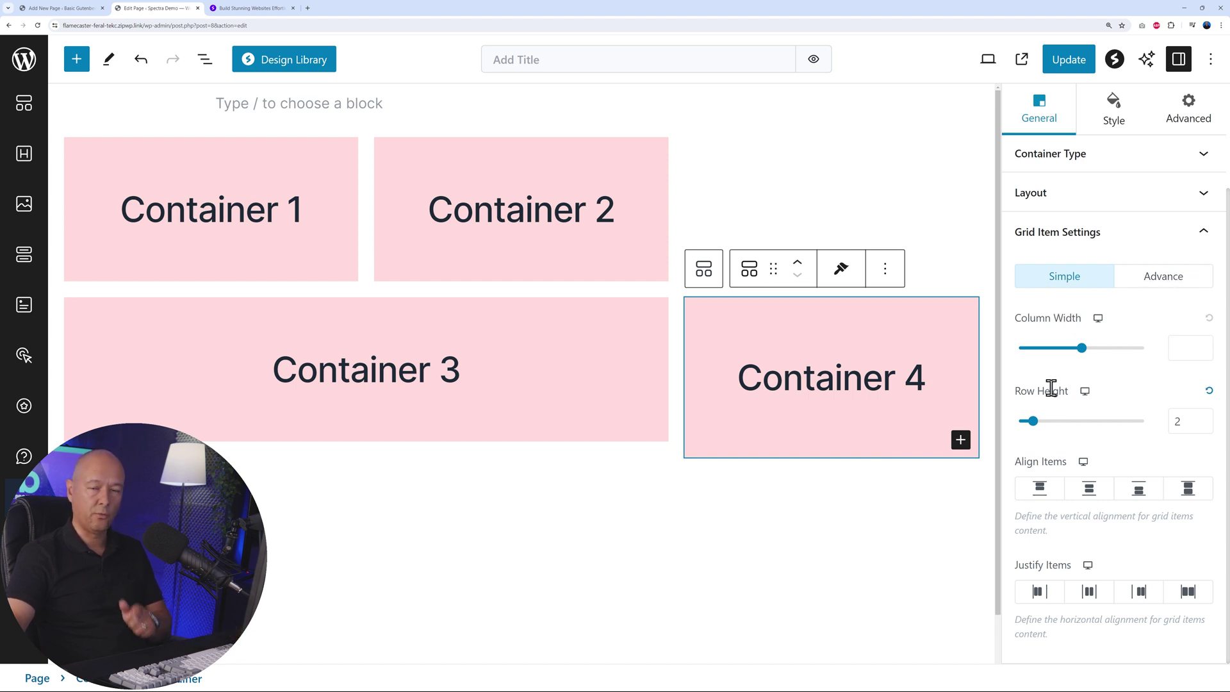
click(1165, 285)
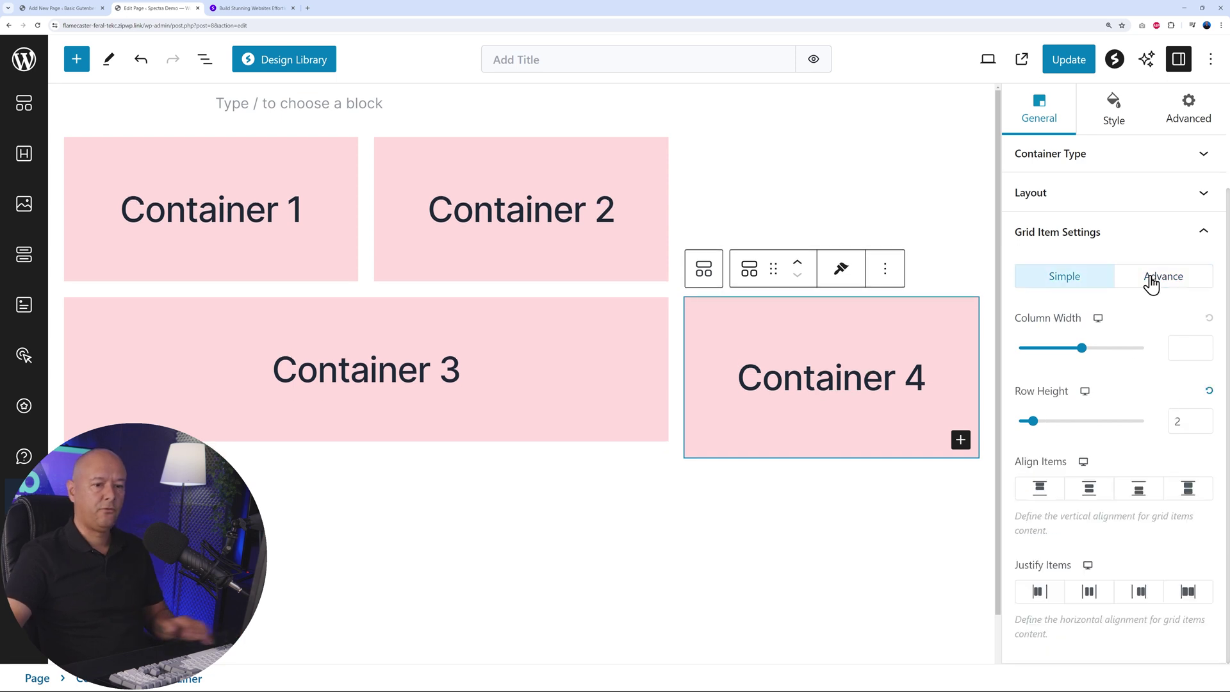
click(1147, 280)
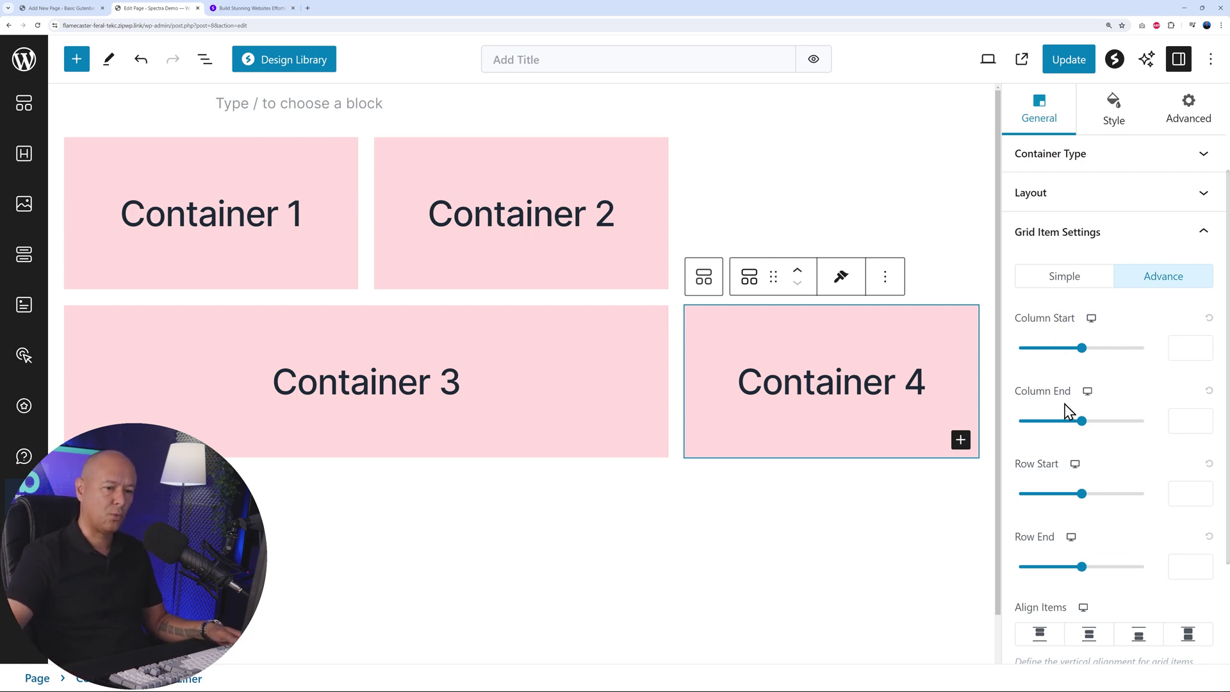
Check the mockup in Illustrator and give the Container 4 cell column start 3, column end 4, row start 1 and row end 3
mouse_move(316, 689)
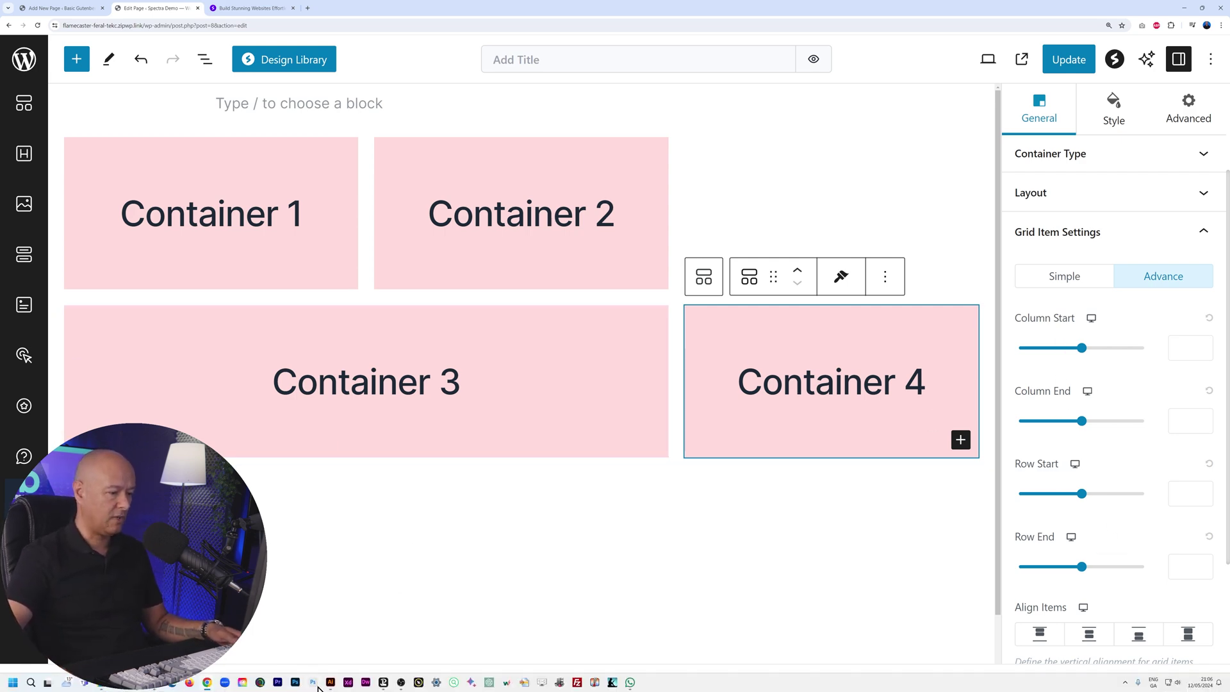
click(330, 683)
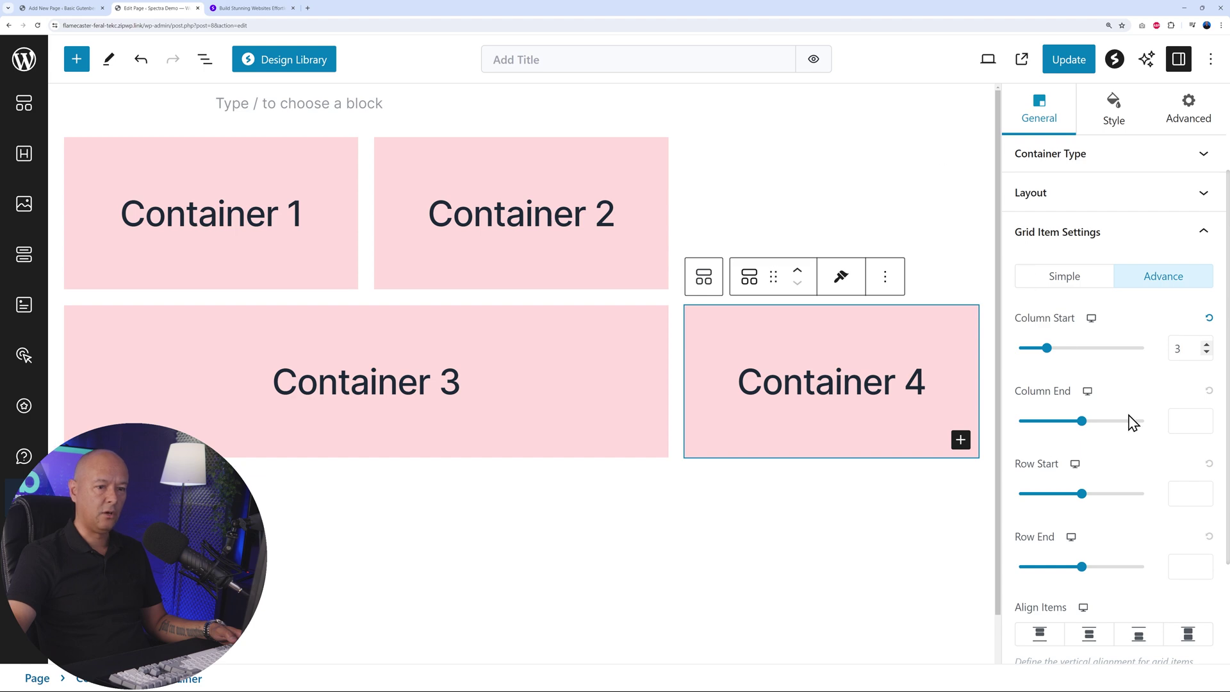
click(1207, 418)
click(1207, 418)
click(1208, 418)
click(1207, 418)
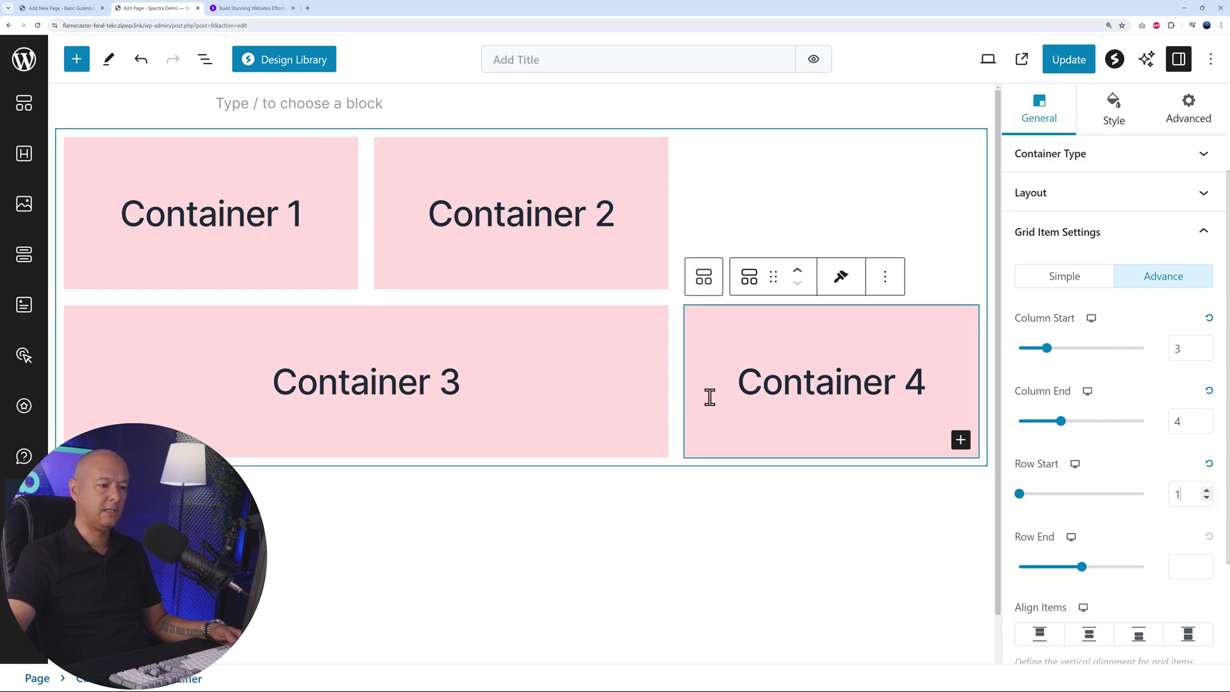
click(1206, 564)
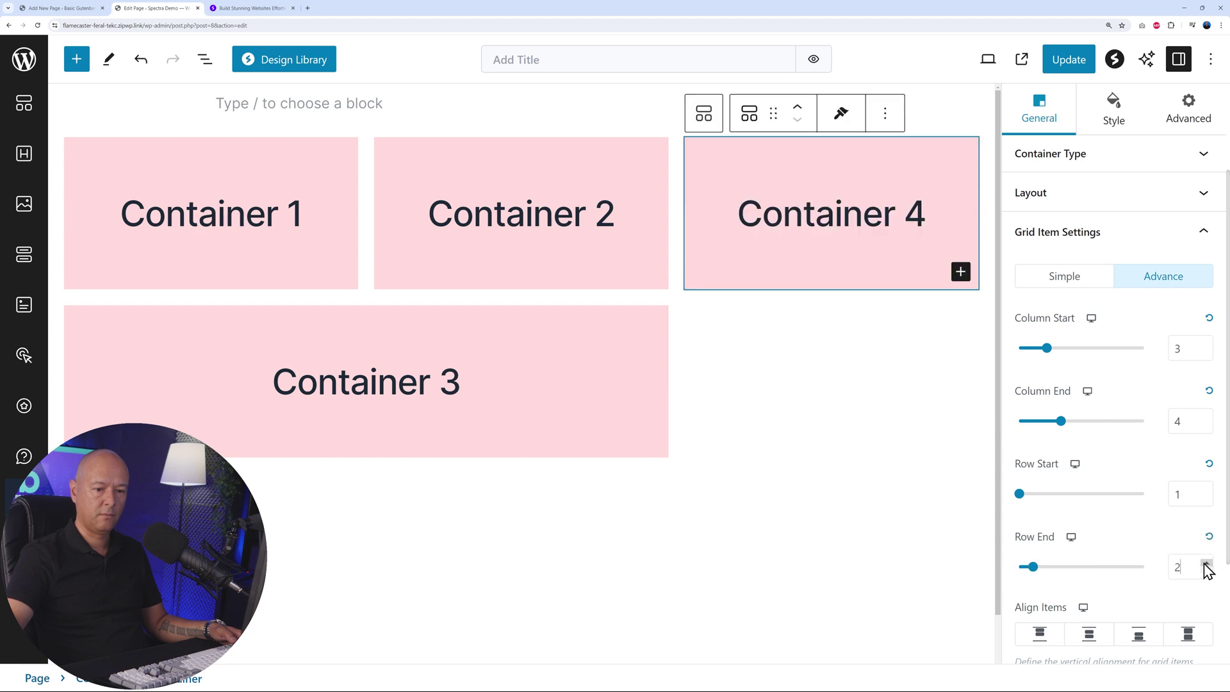
click(1207, 564)
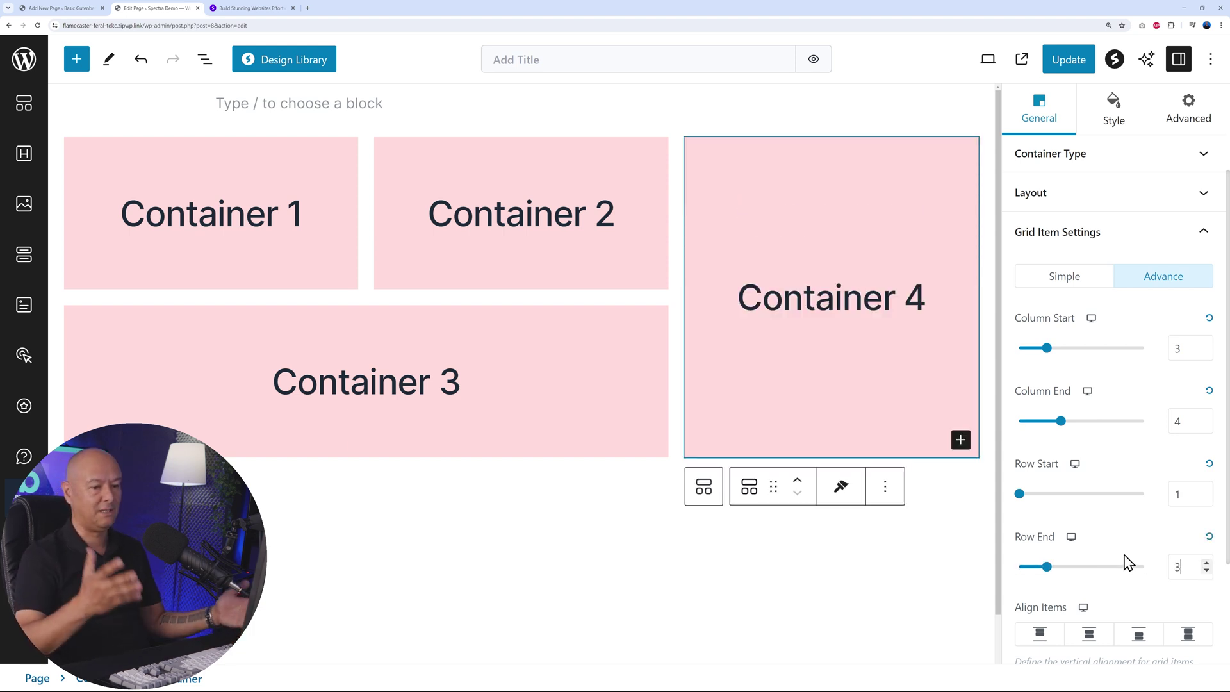